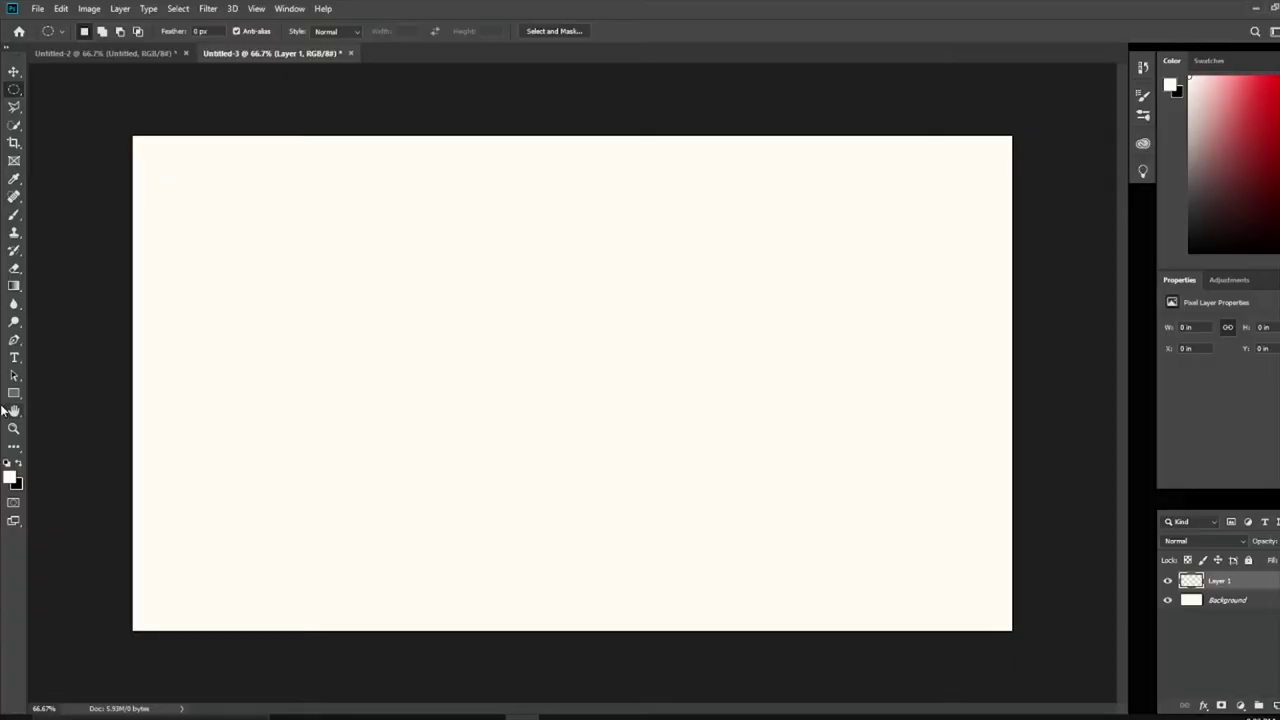
- Choose a dark navy blue as the foreground colour
left_click(11, 482)
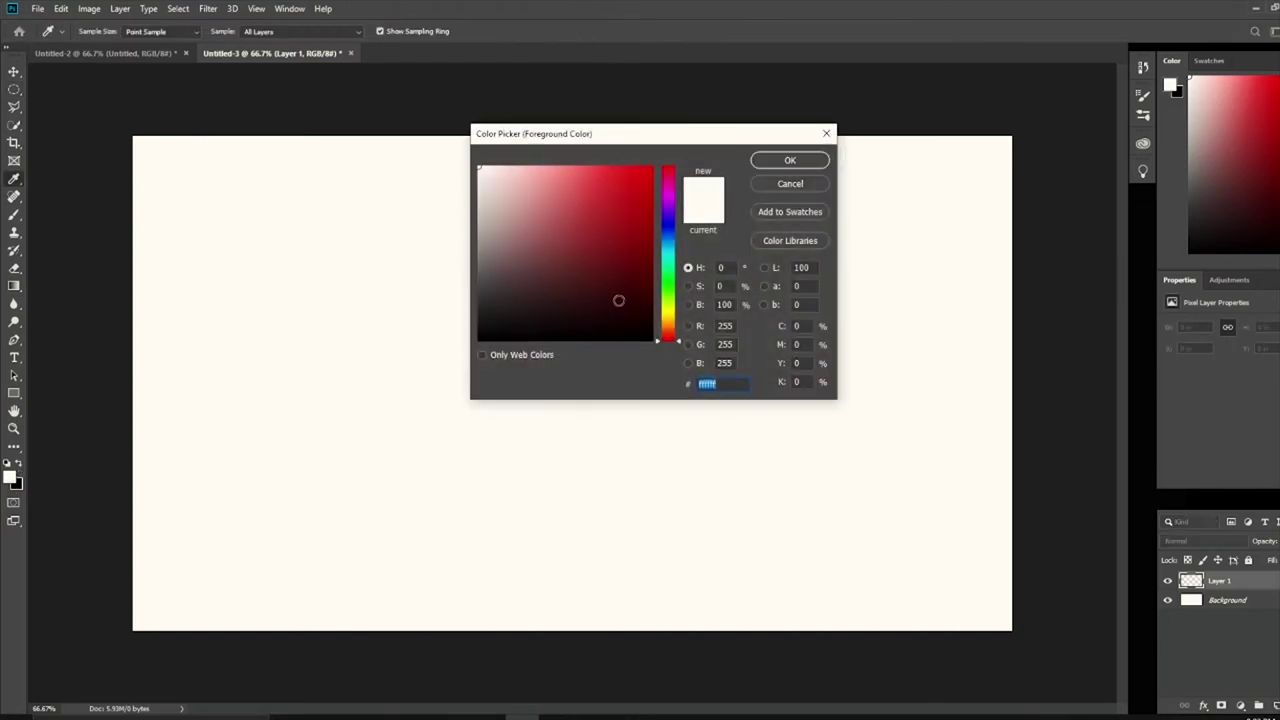
left_click(670, 228)
left_click(597, 270)
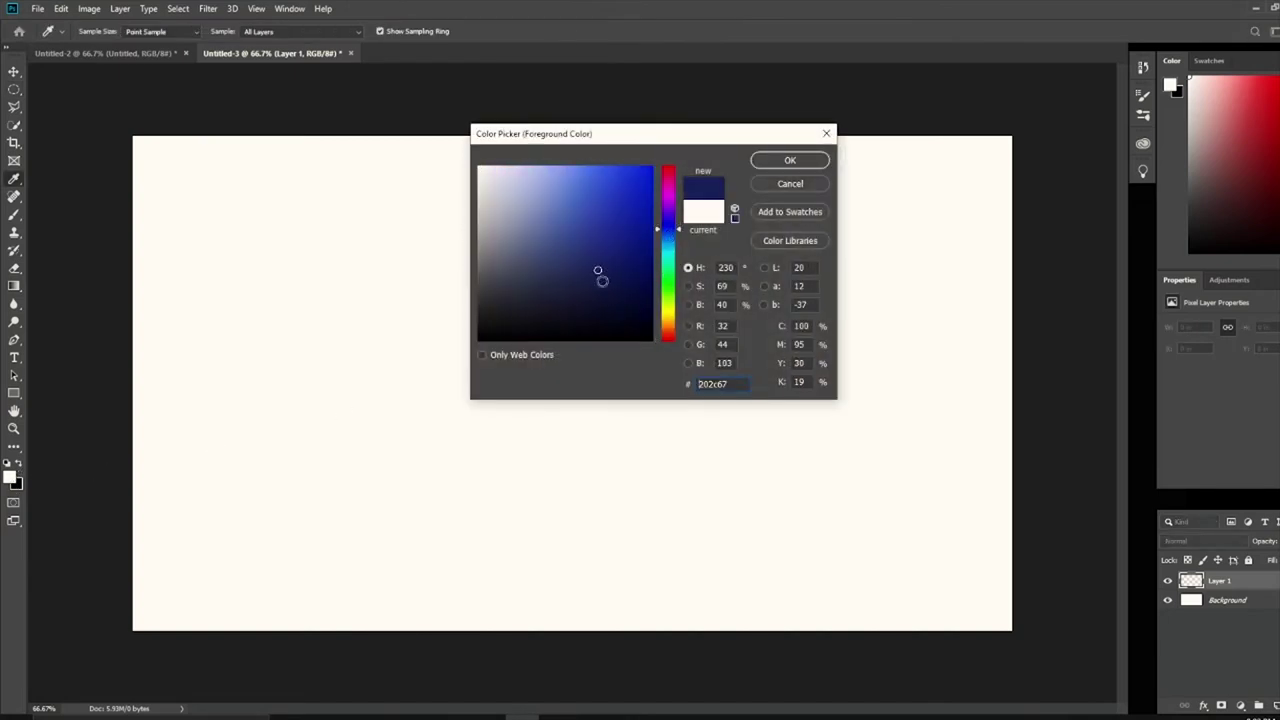
left_click(598, 267)
left_click(557, 293)
left_click(668, 234)
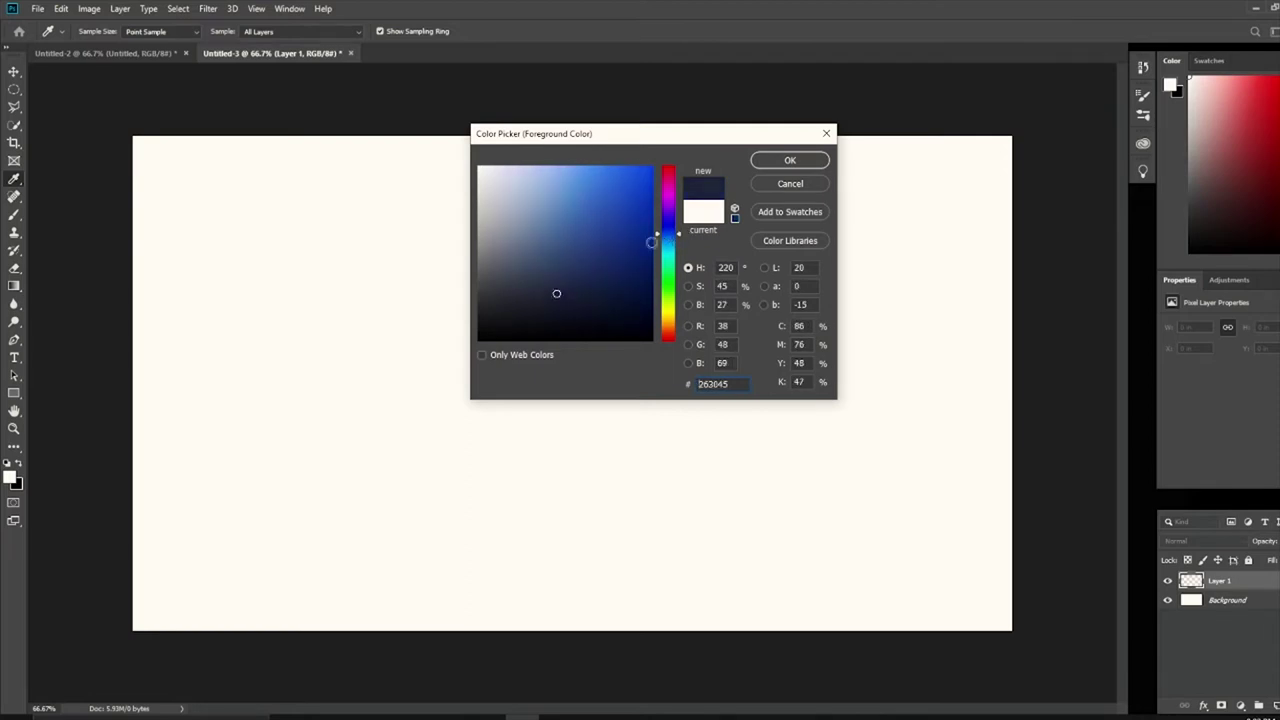
left_click(594, 279)
left_click(790, 160)
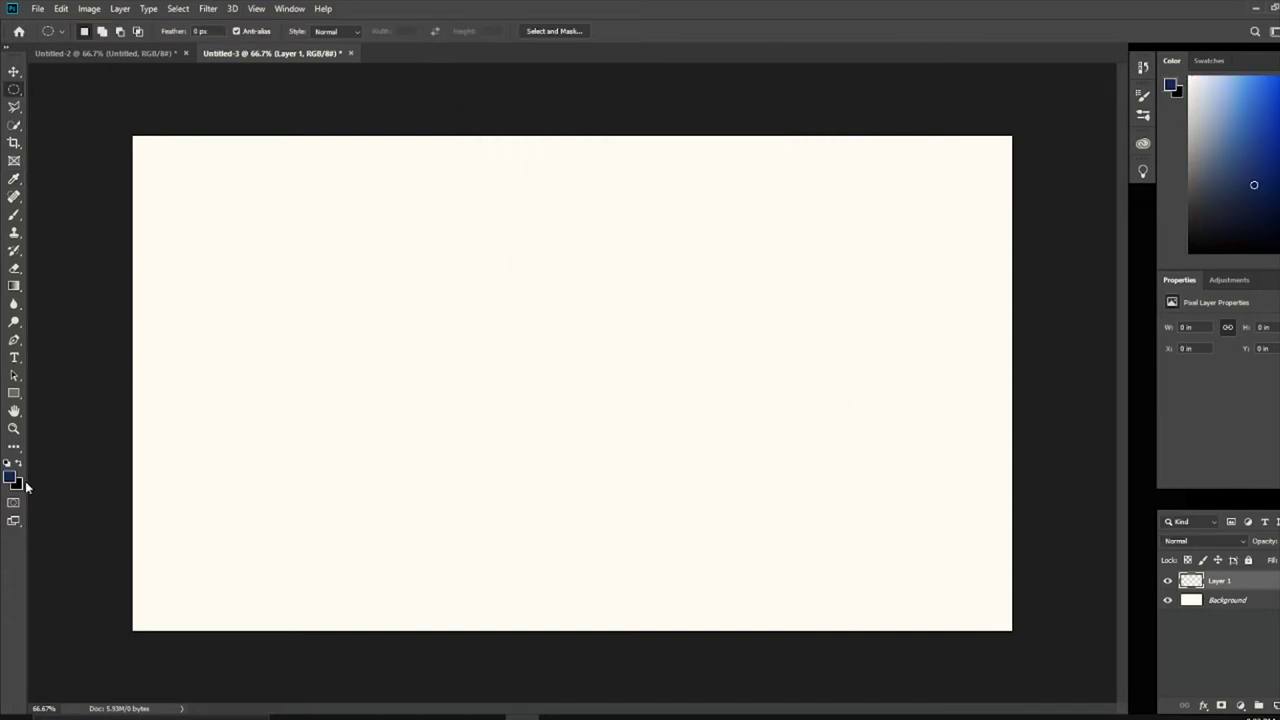
- Deepen the navy to #193060 and fill Layer 1 with a diagonal gradient
left_click(11, 477)
left_click(607, 275)
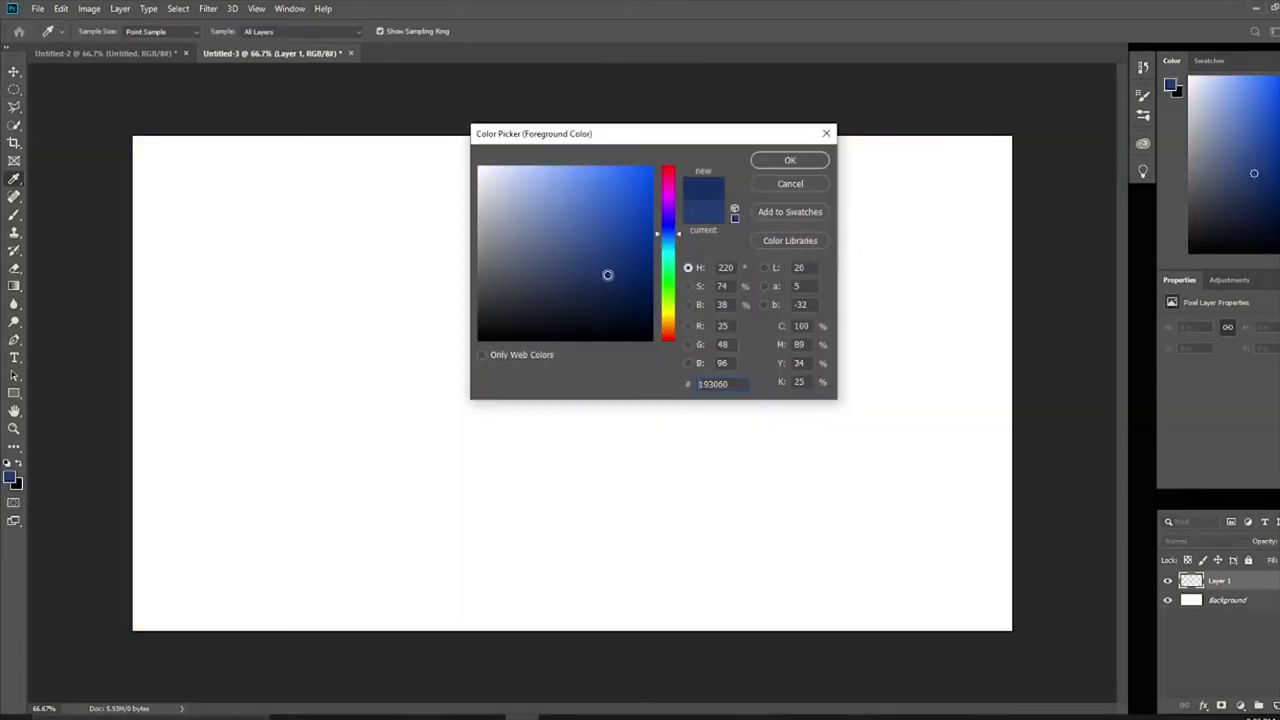
left_click(790, 162)
key("g")
left_click_drag(389, 302, 1036, 710)
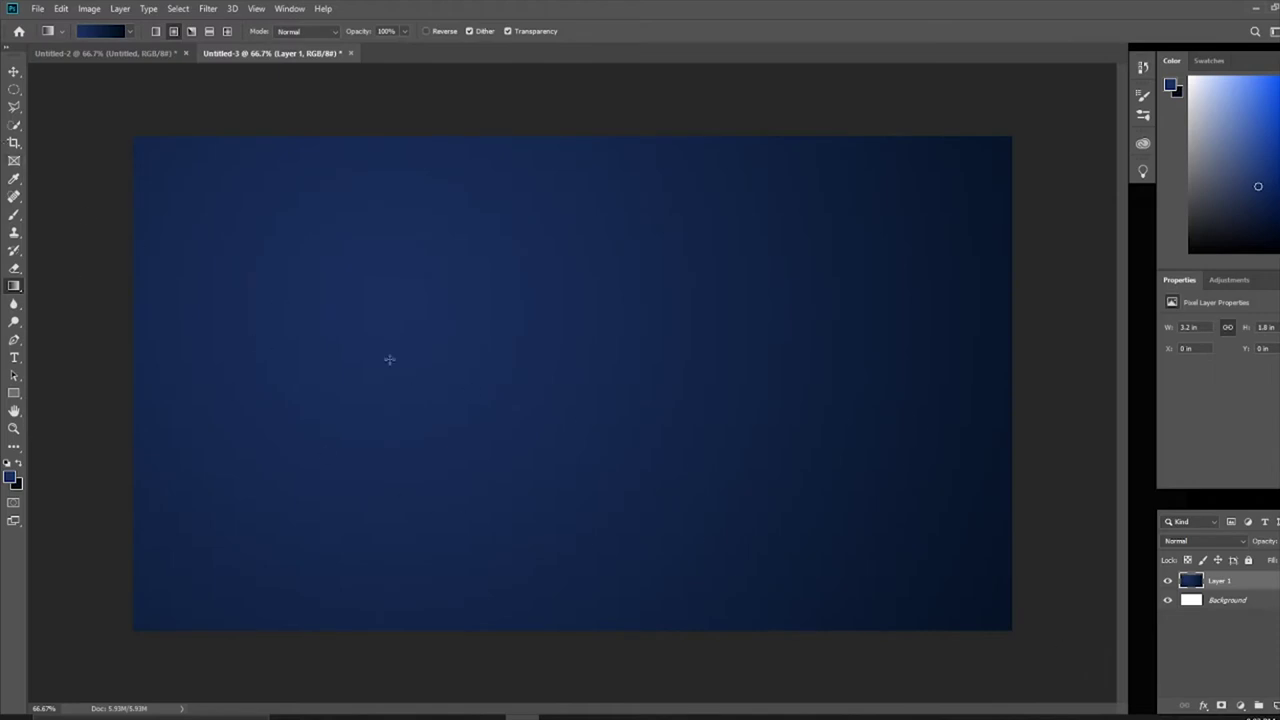
- Add a new Layer 2 and make white the painting colour
left_click(14, 90)
left_click(15, 216)
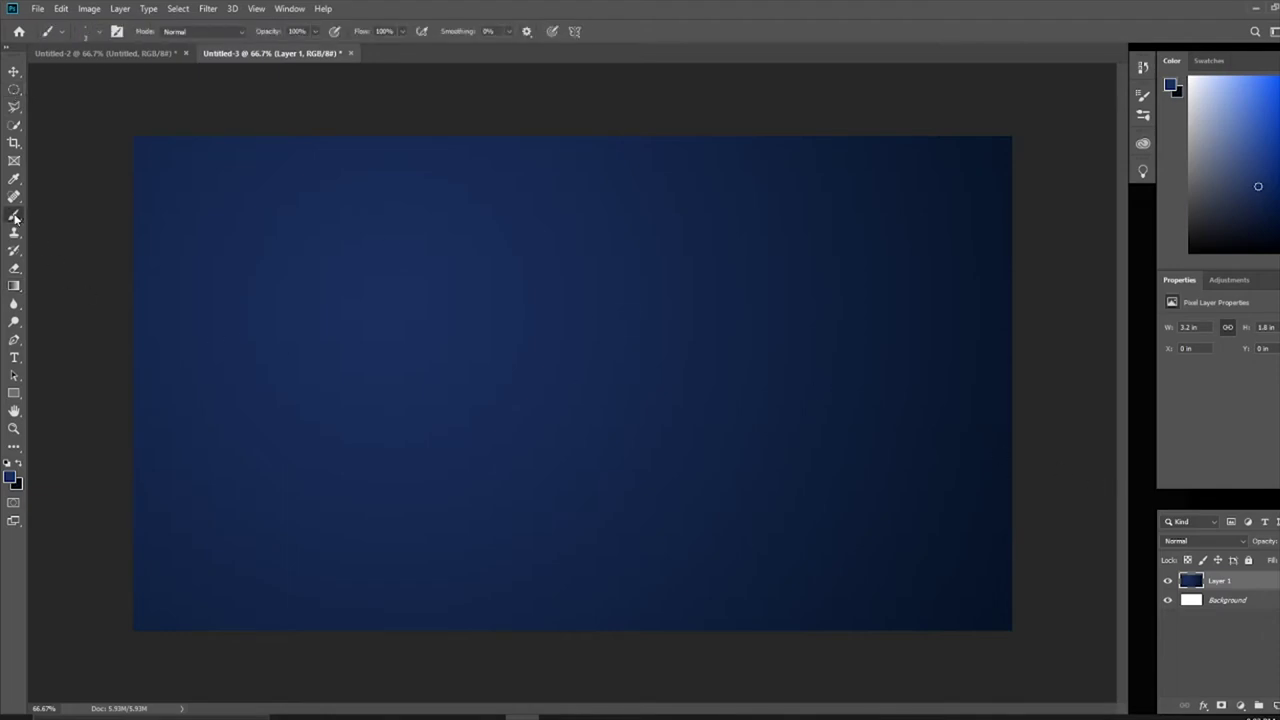
key("ctrl+shift+n")
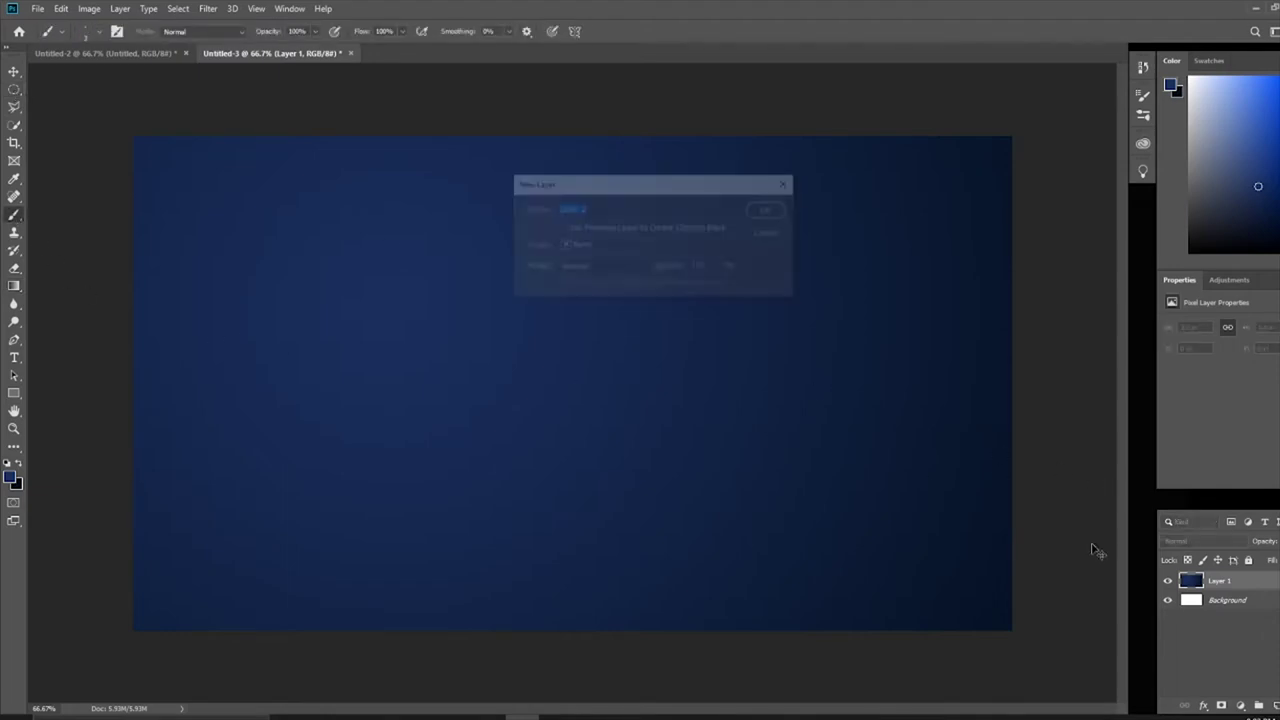
key("Return")
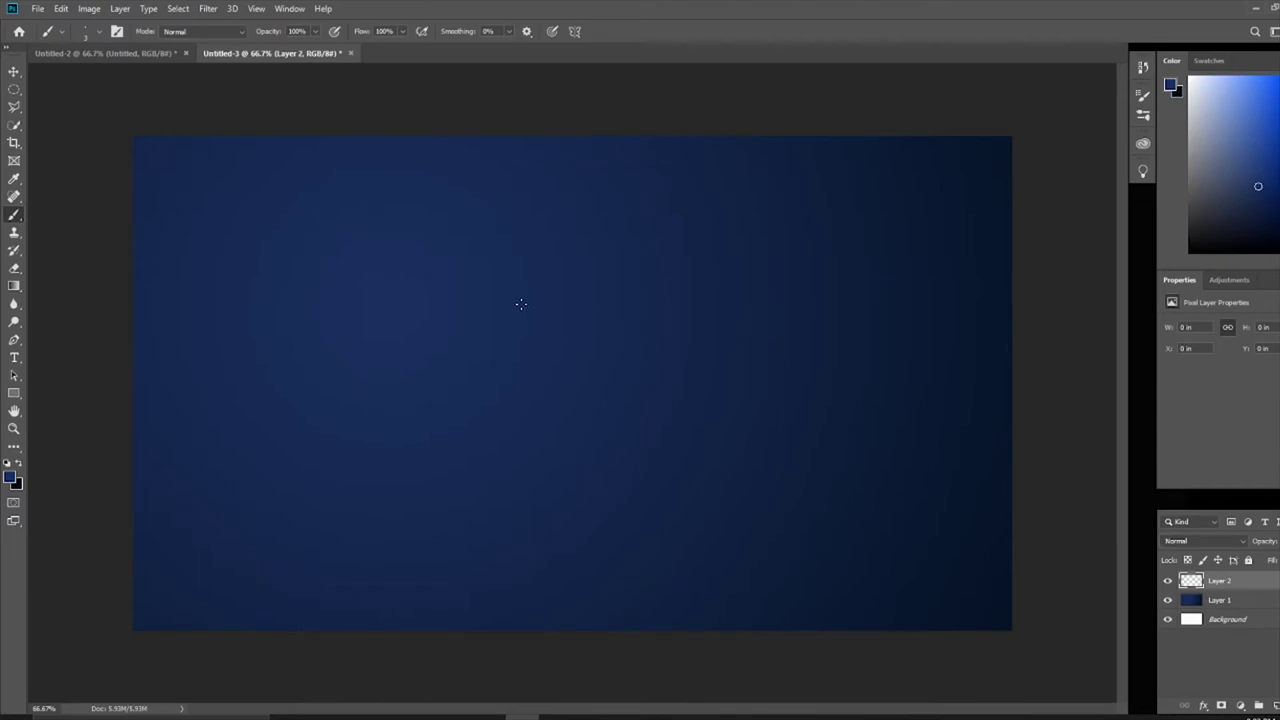
key("d")
key("x")
- Widen brush spacing, enlarge the brush to 51 px, and paint stars on the right
left_click(615, 260)
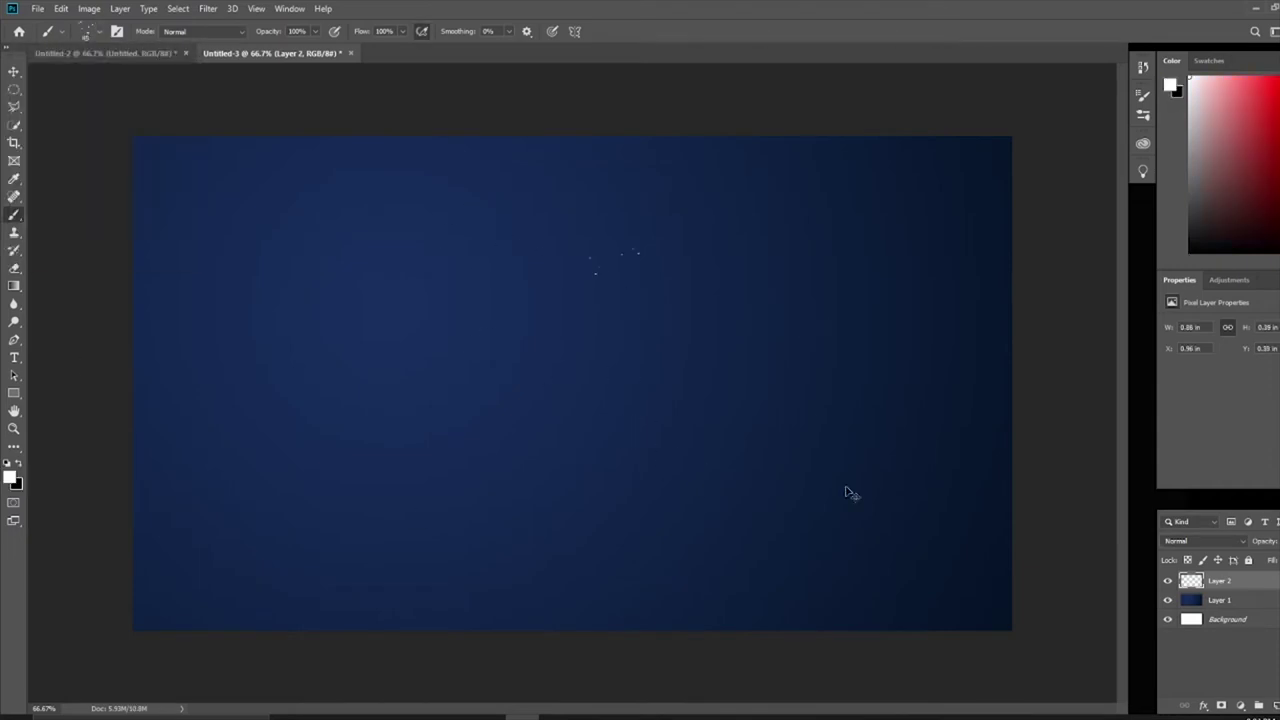
left_click(1143, 95)
left_click_drag(989, 323, 1019, 325)
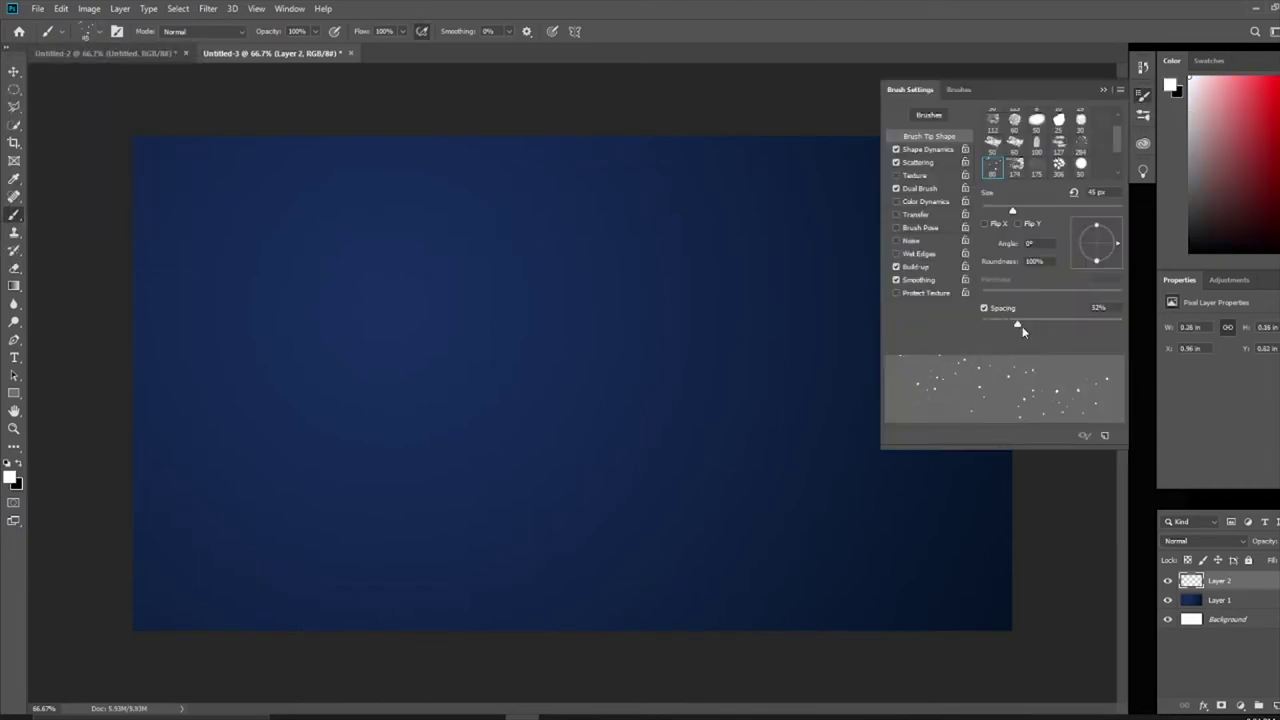
left_click_drag(1022, 211, 1034, 211)
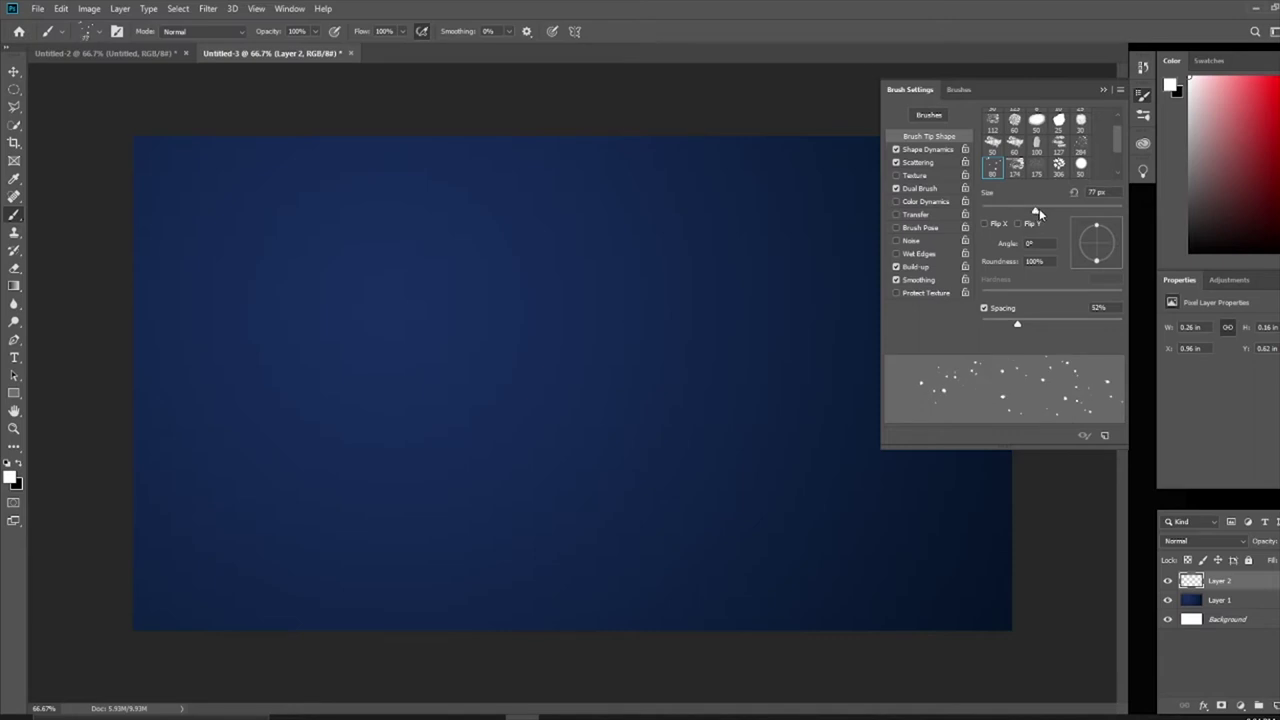
left_click(1102, 91)
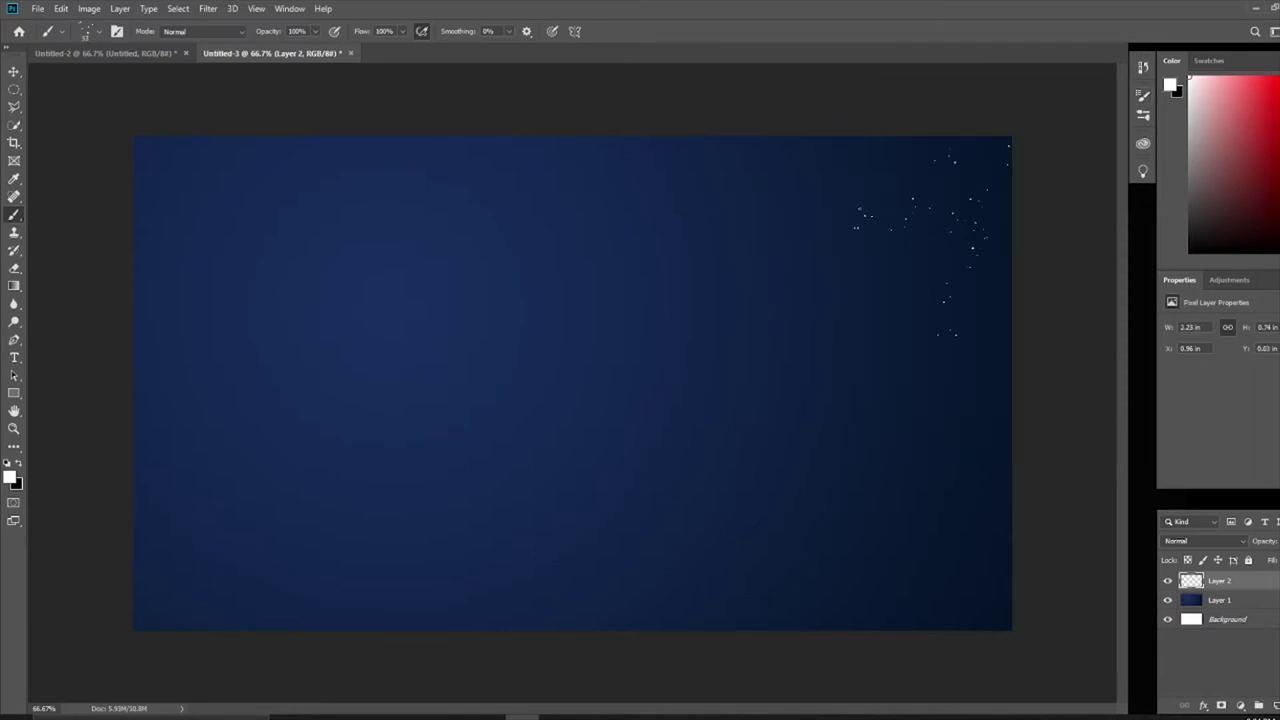
left_click_drag(840, 535, 865, 570)
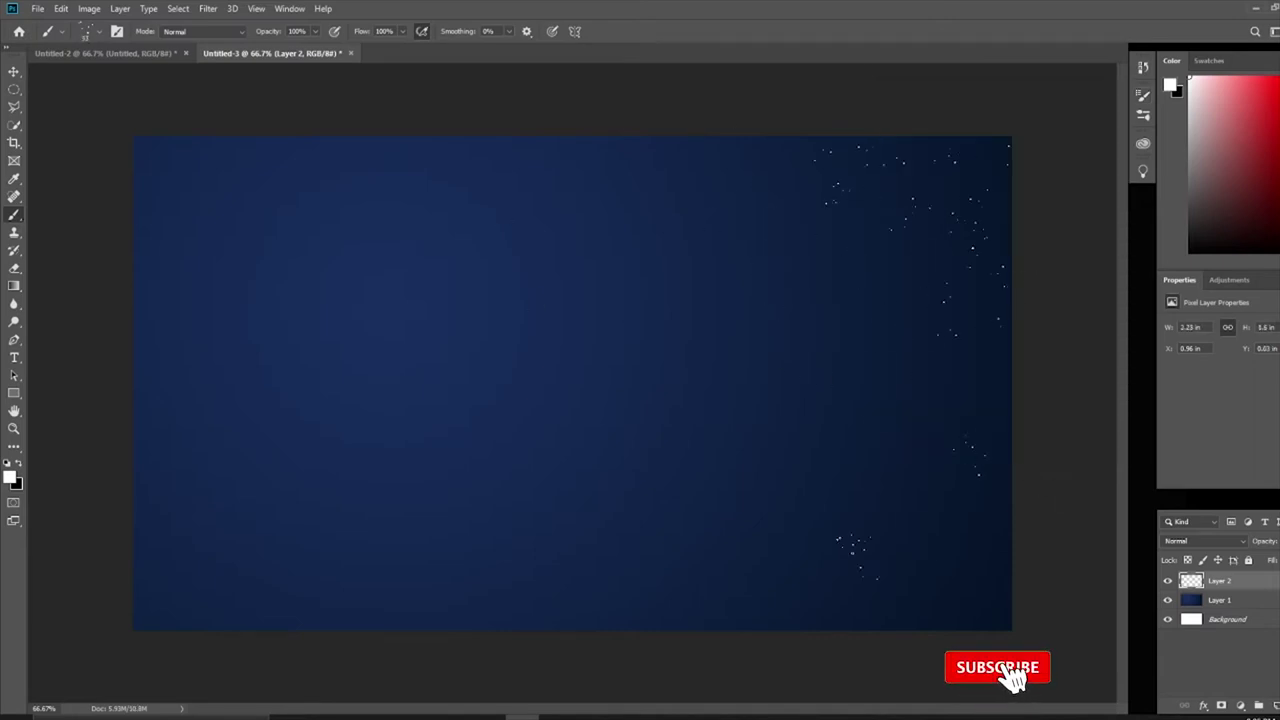
left_click(1143, 94)
left_click_drag(690, 365, 730, 390)
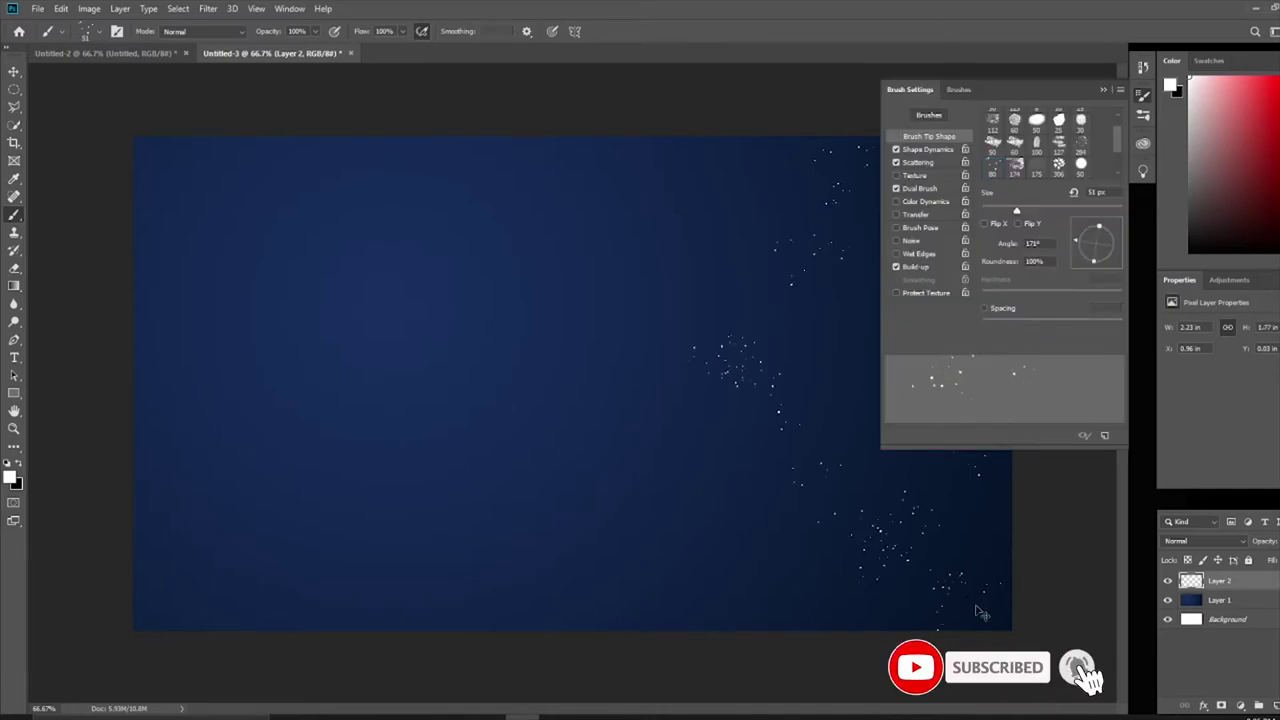
left_click_drag(940, 395, 960, 408)
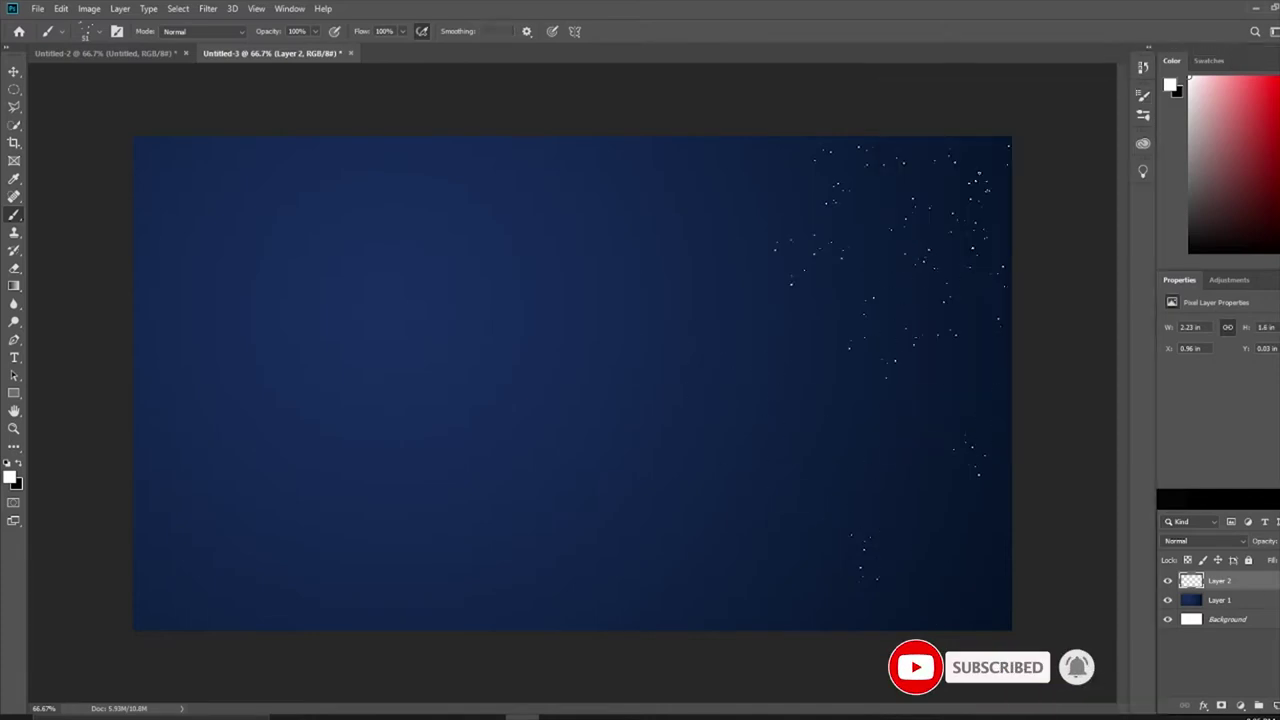
- Paint upper-left and lower-right stars with another tip, rotated to -3° and fully round
left_click(1143, 94)
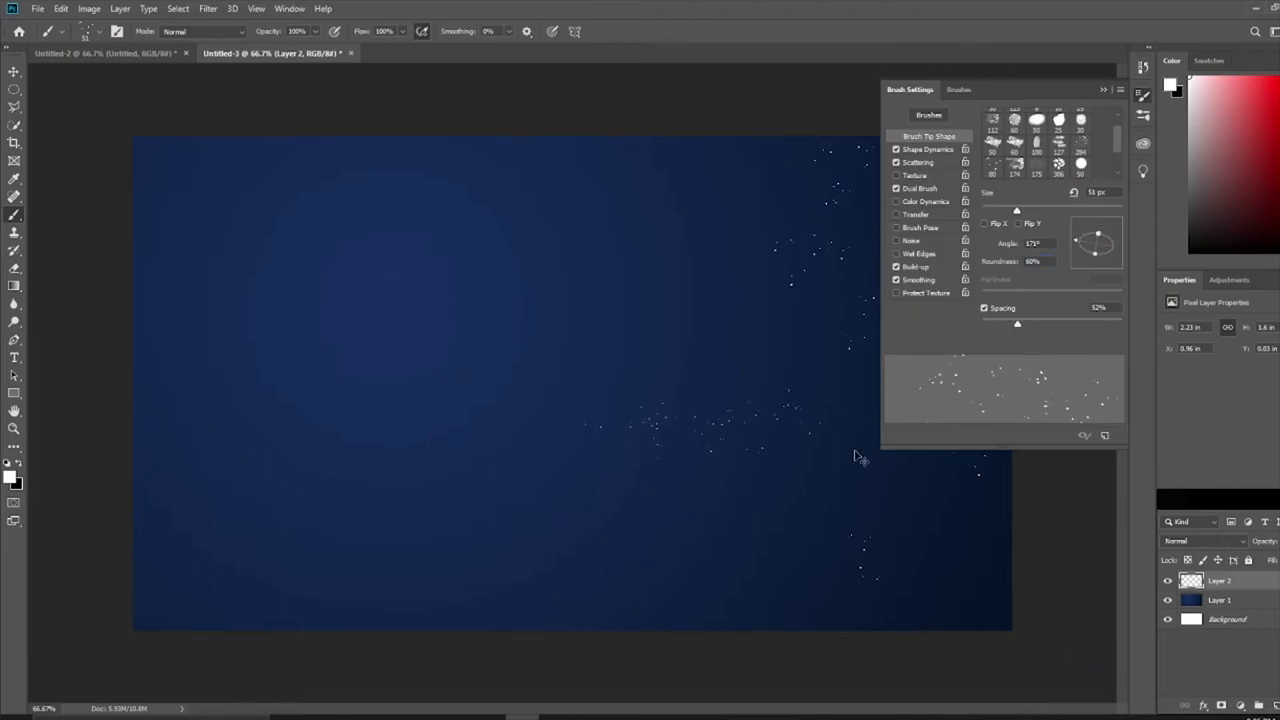
left_click(1143, 94)
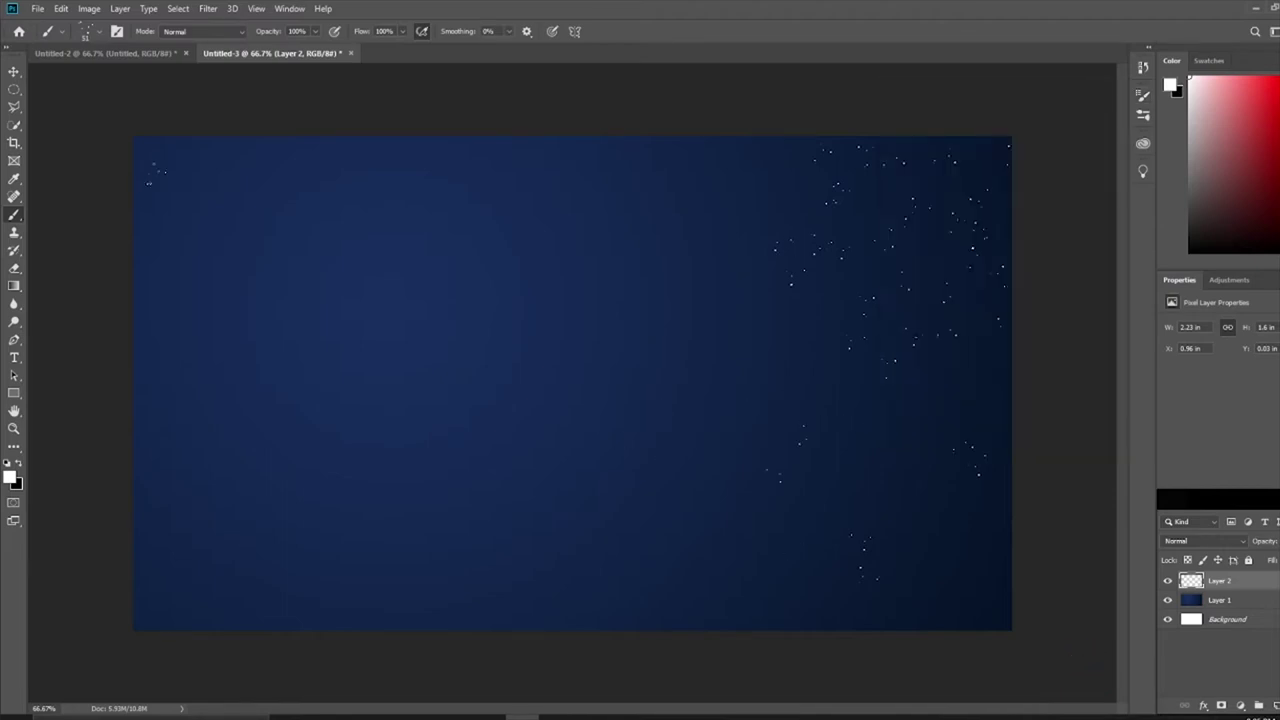
left_click(86, 33)
left_click(196, 364)
left_click(995, 598)
key("F5")
key("F5")
key("F5")
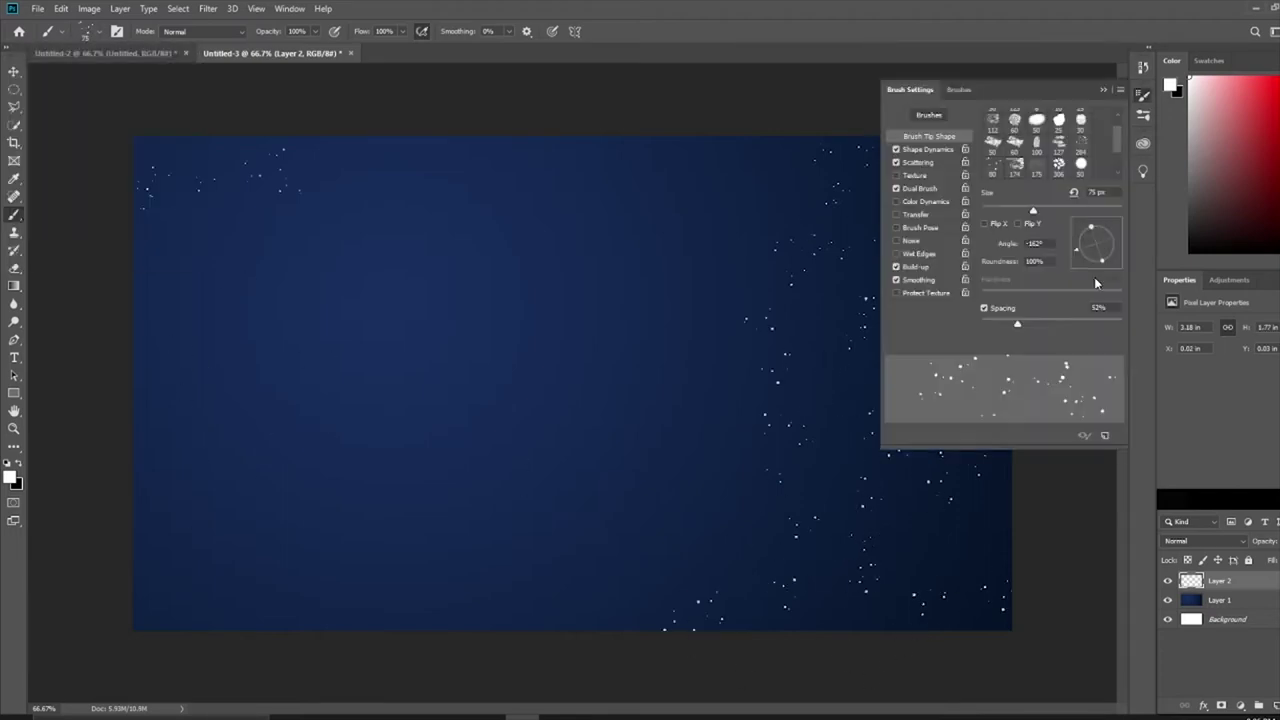
left_click_drag(1073, 249, 1117, 243)
left_click(660, 200)
left_click(1104, 89)
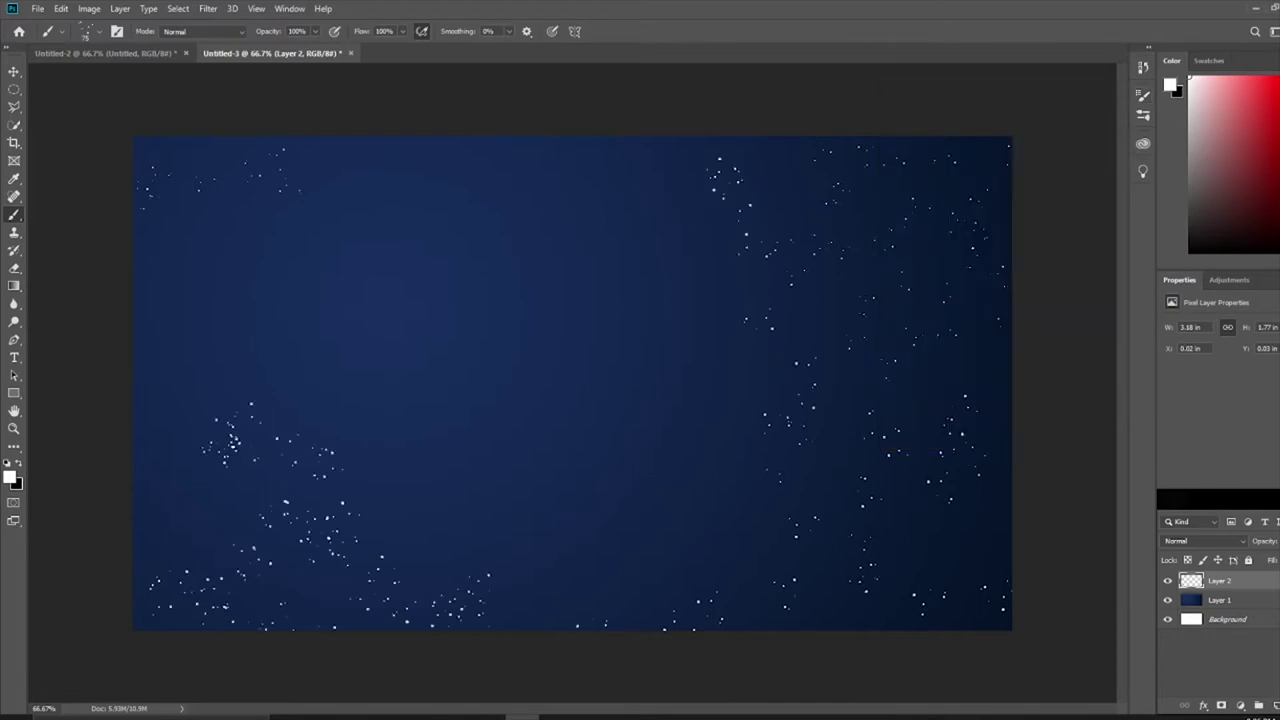
- Paint star clusters along the lower left, undoing an unwanted stroke
key("F5")
key("F5")
left_click_drag(470, 515, 8, 587)
key("ctrl+z")
left_click(1143, 96)
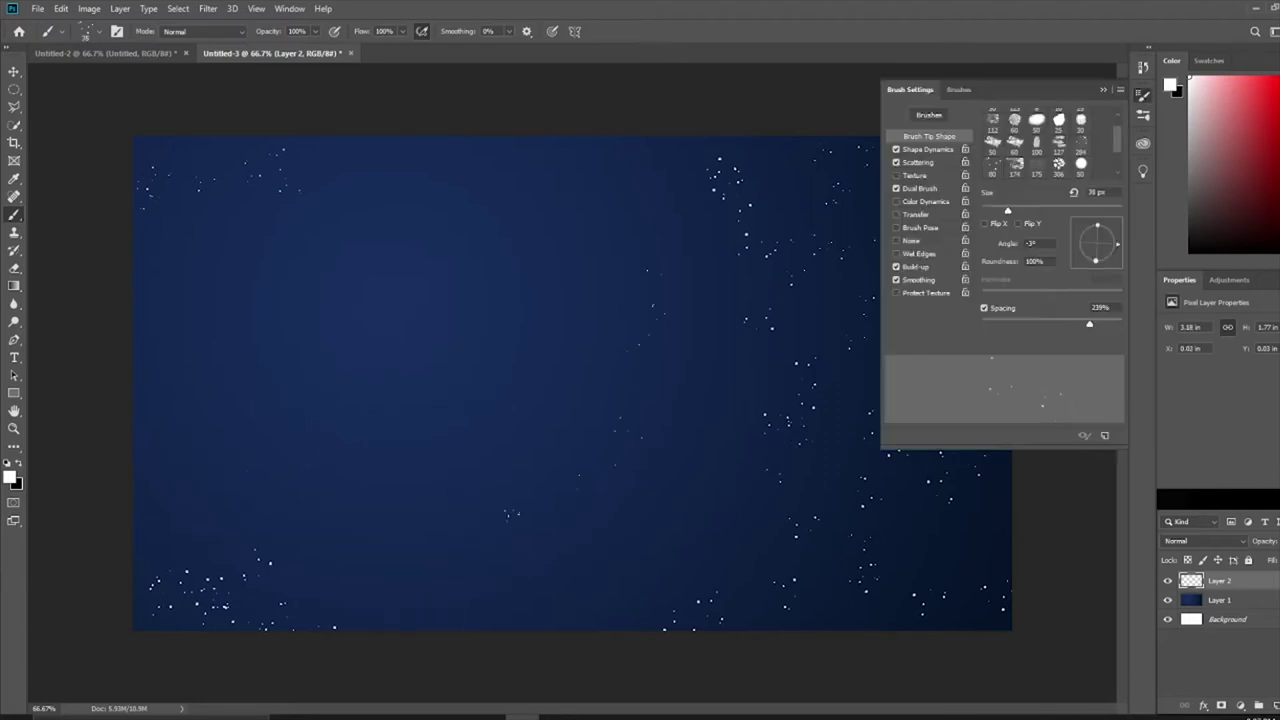
left_click(1143, 96)
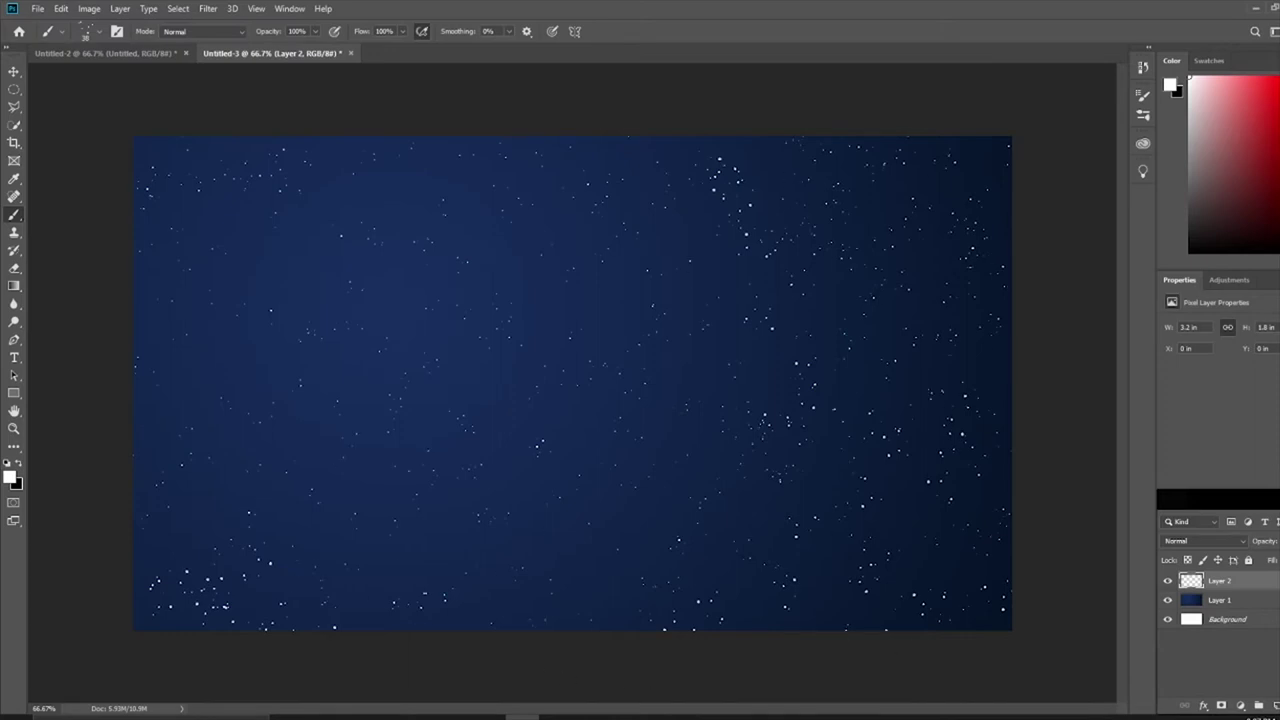
- Draw a diagonal shooting-star streak with a size 3 Hard Round Pressure Size brush
left_click(62, 31)
scroll(100, 200, "down", 2)
double_click(90, 220)
left_click(90, 31)
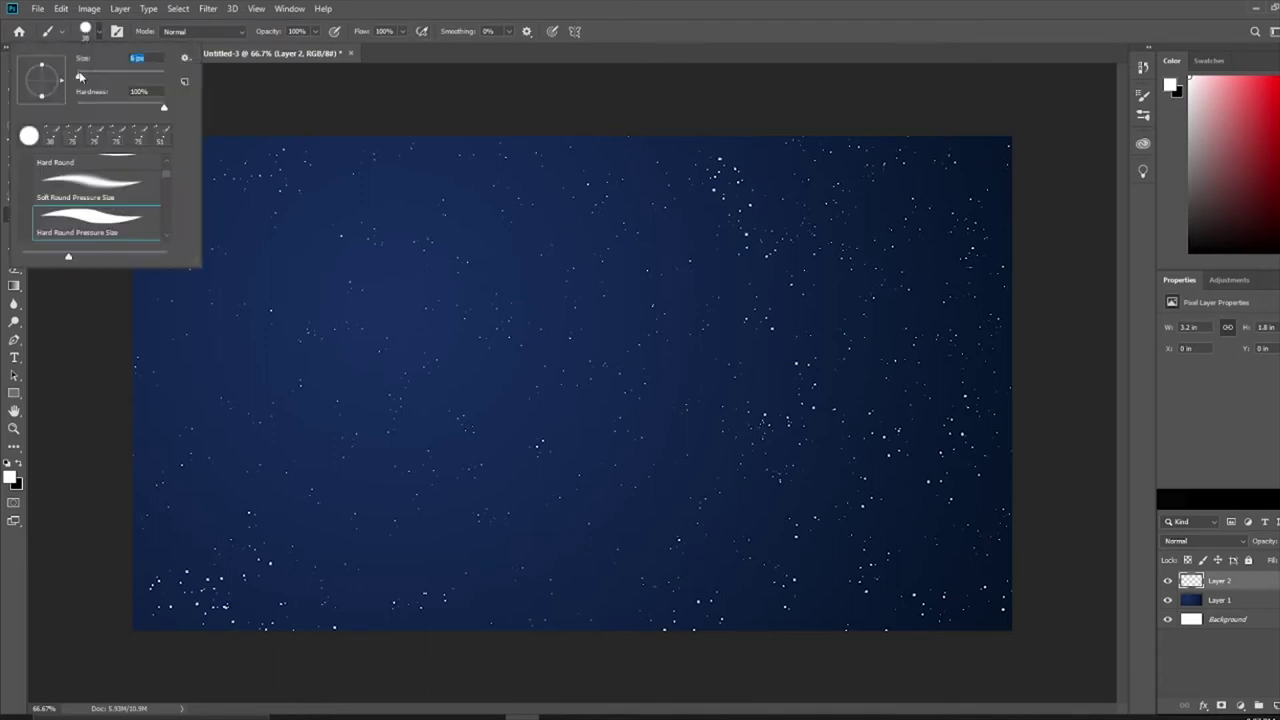
key("Return")
left_click(86, 31)
key("Return")
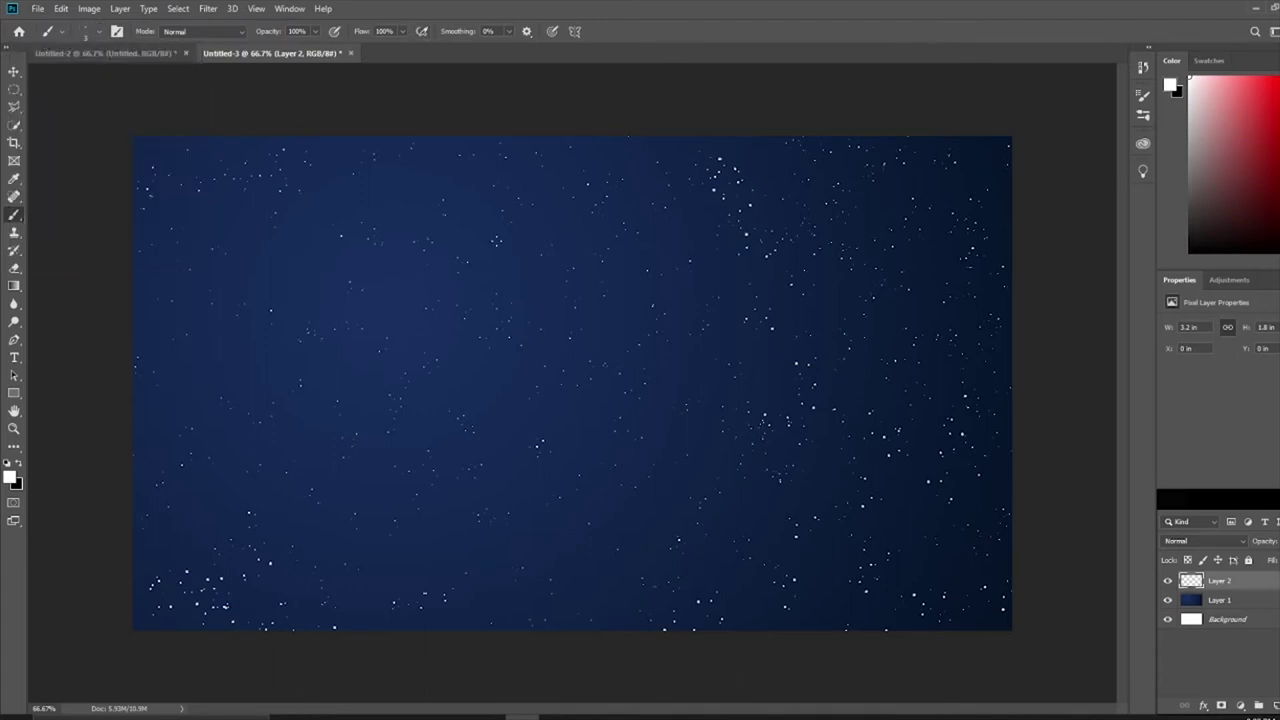
left_click_drag(771, 232, 708, 289)
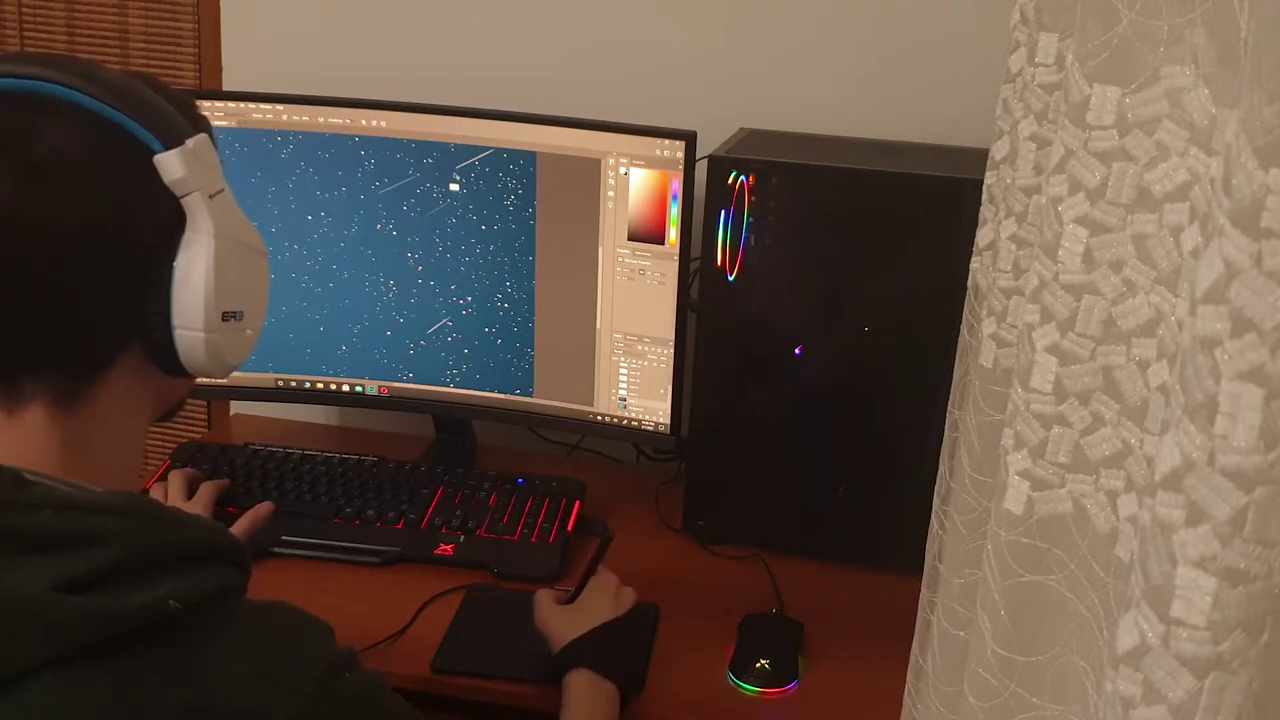
- Add another short shooting-star streak in the upper sky
mouse_move(412, 158)
left_mouse_down()
mouse_move(385, 172)
mouse_move(413, 162)
left_mouse_up()
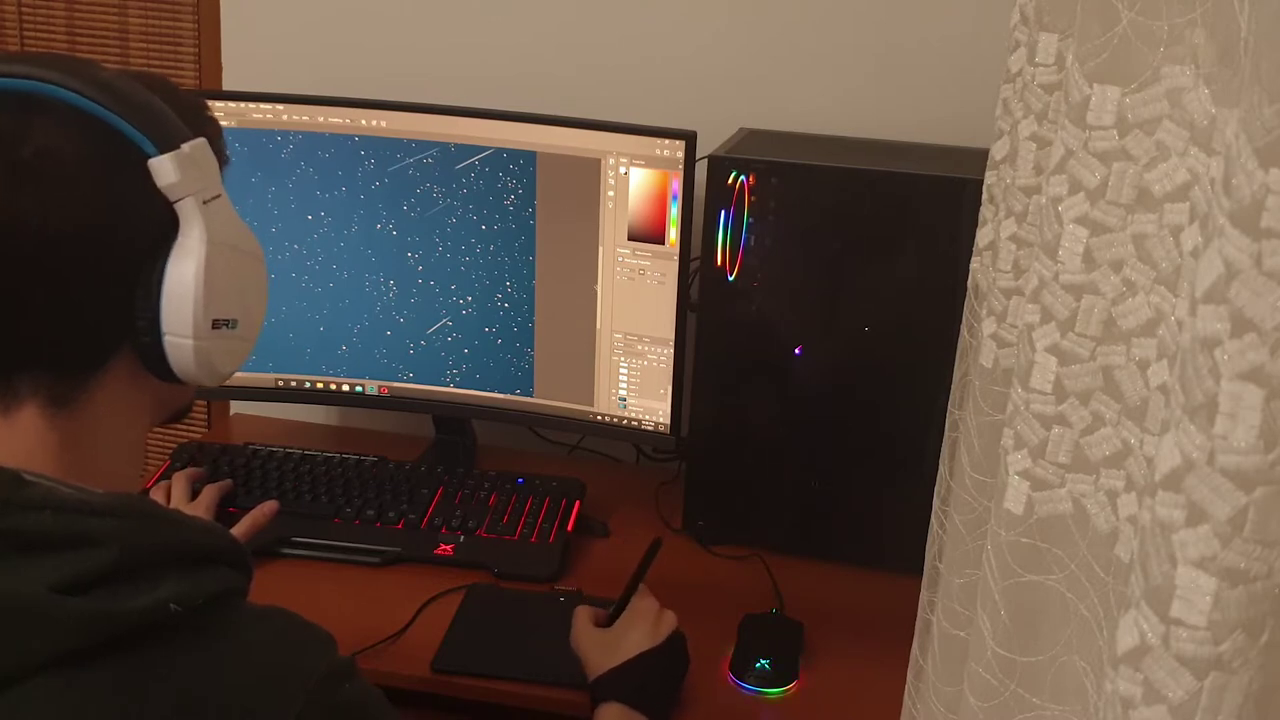
scroll(366, 167, "up", 3)
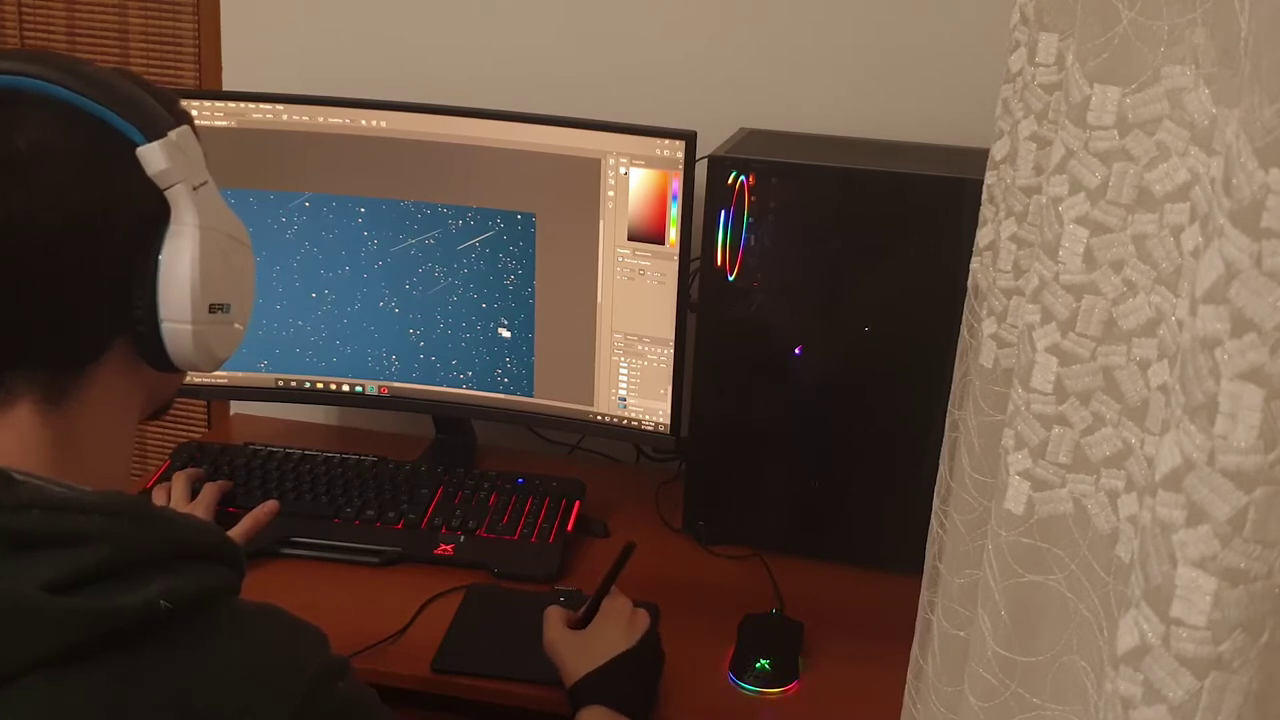
scroll(540, 322, "down", 3)
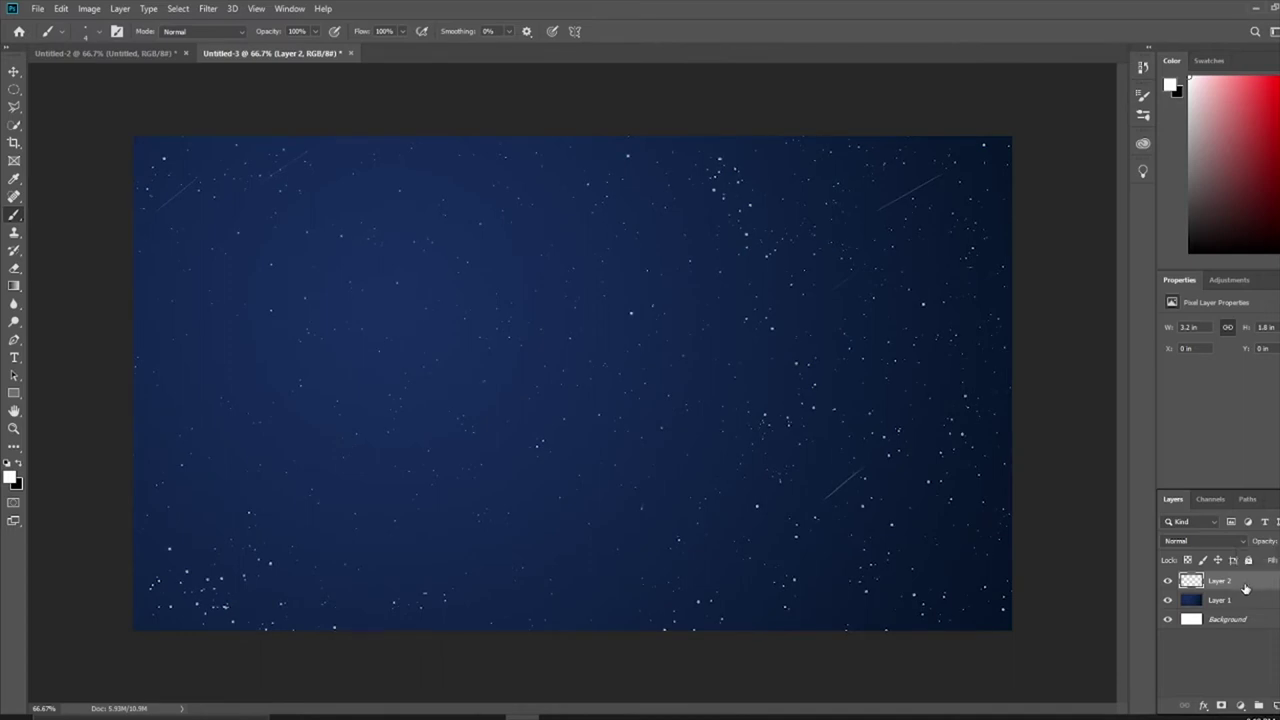
- Create an empty Layer 3, leaving it without any layer effects
left_click(1217, 662)
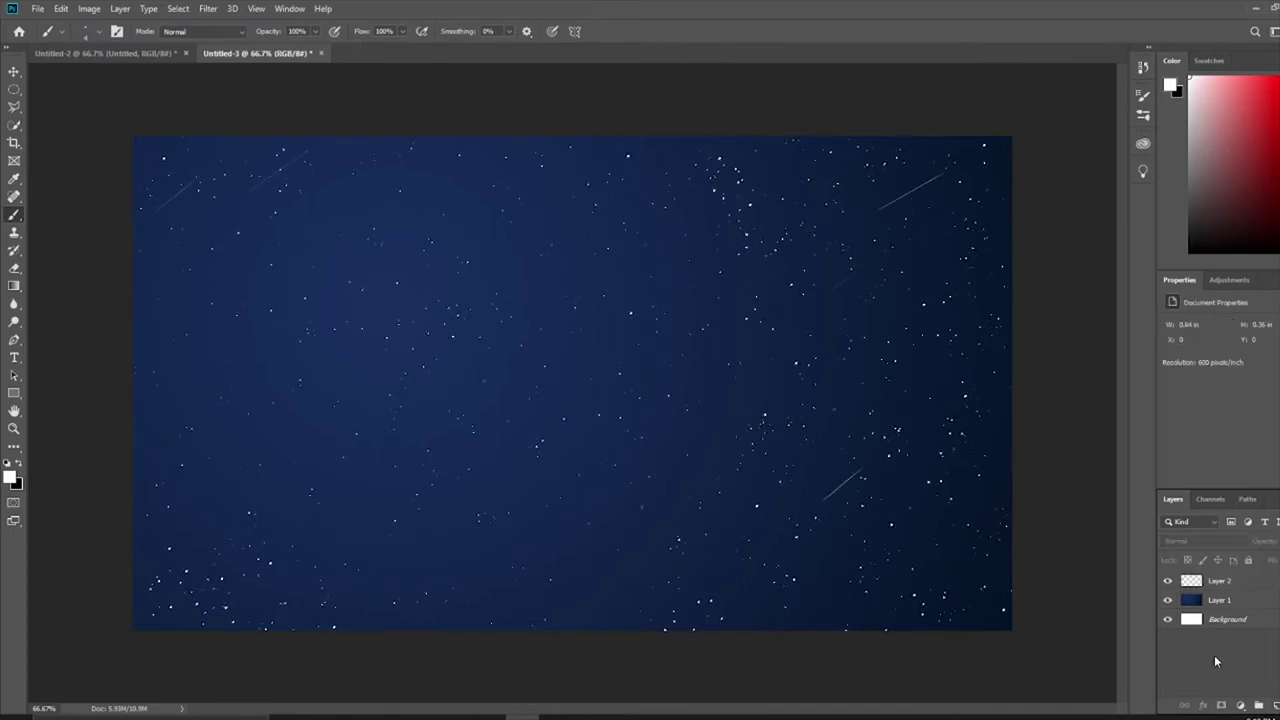
left_click(14, 89)
key("ctrl+shift+n")
key("Return")
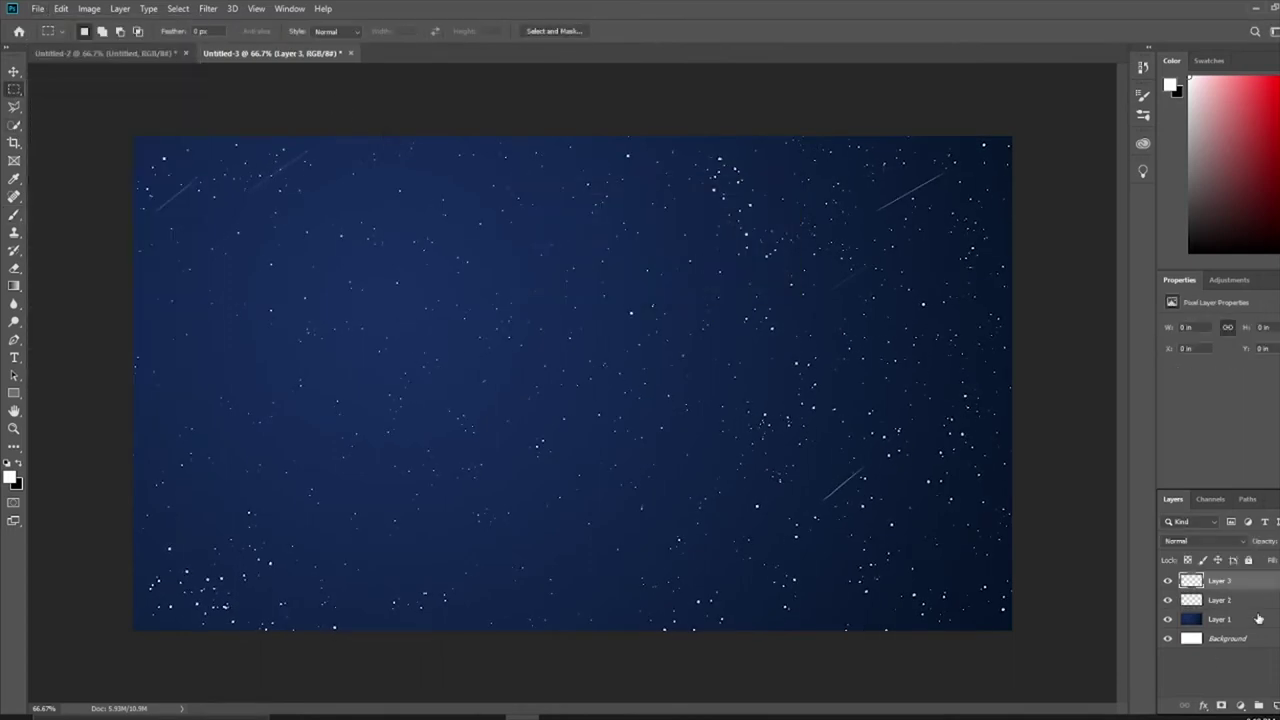
left_click(14, 70)
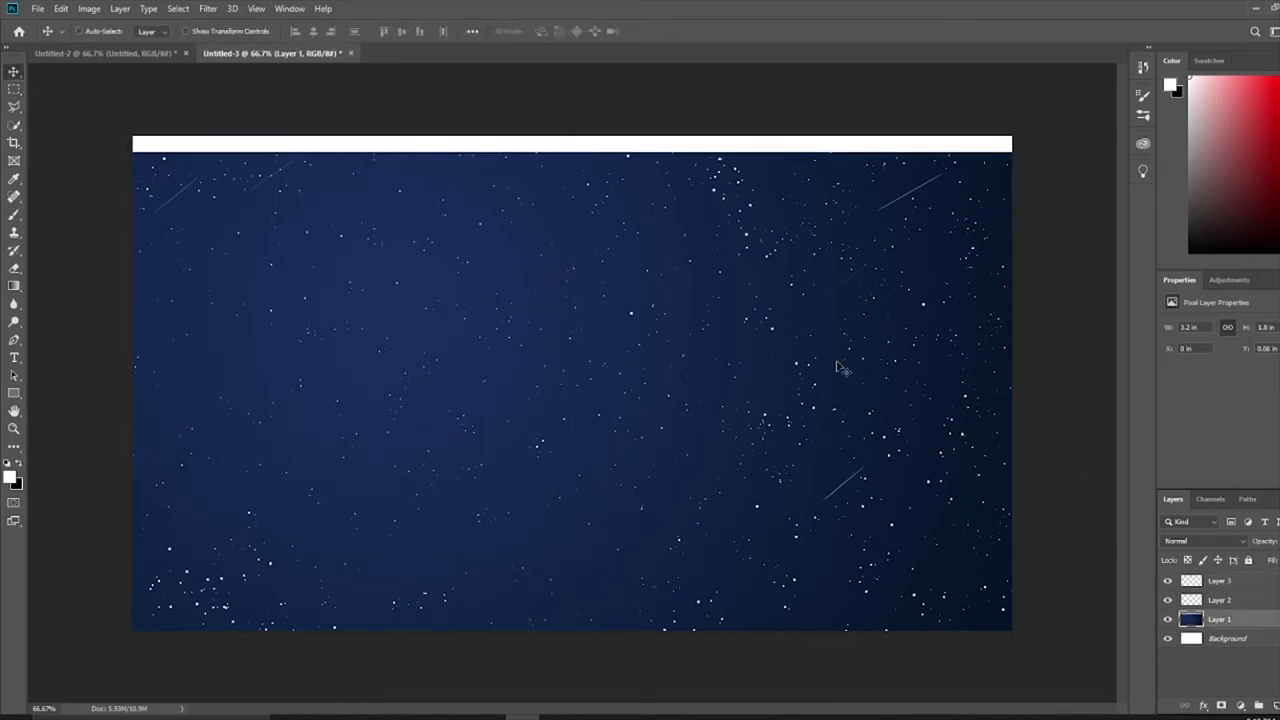
double_click(1240, 580)
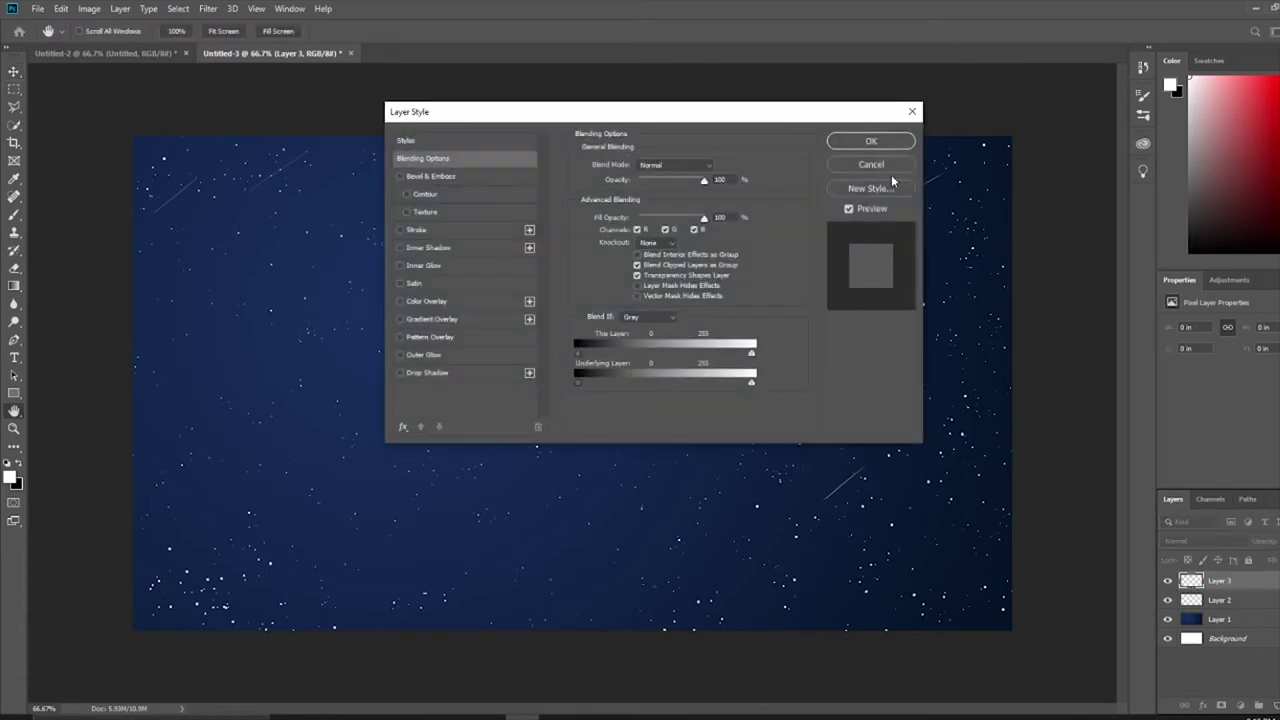
left_click(400, 266)
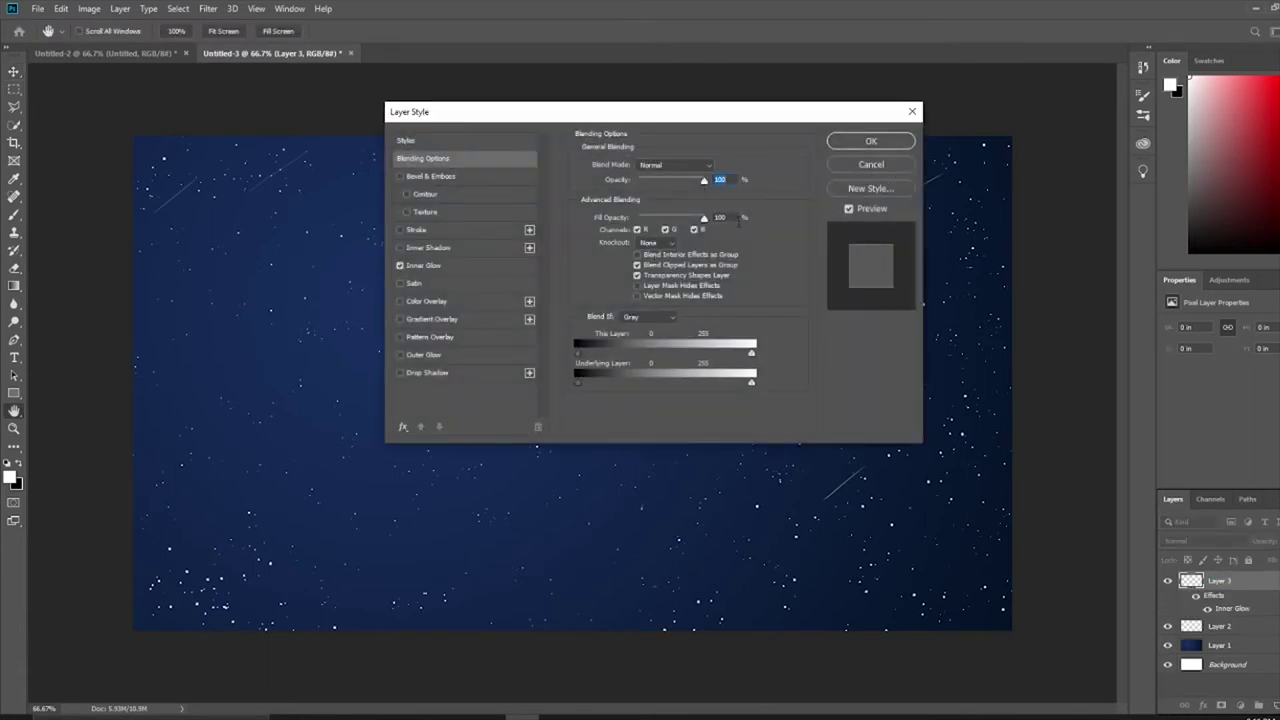
left_click(423, 265)
key("Escape")
- Give Layer 2 an Outer Glow at 41% opacity, 4 px size and spread 7
double_click(1240, 600)
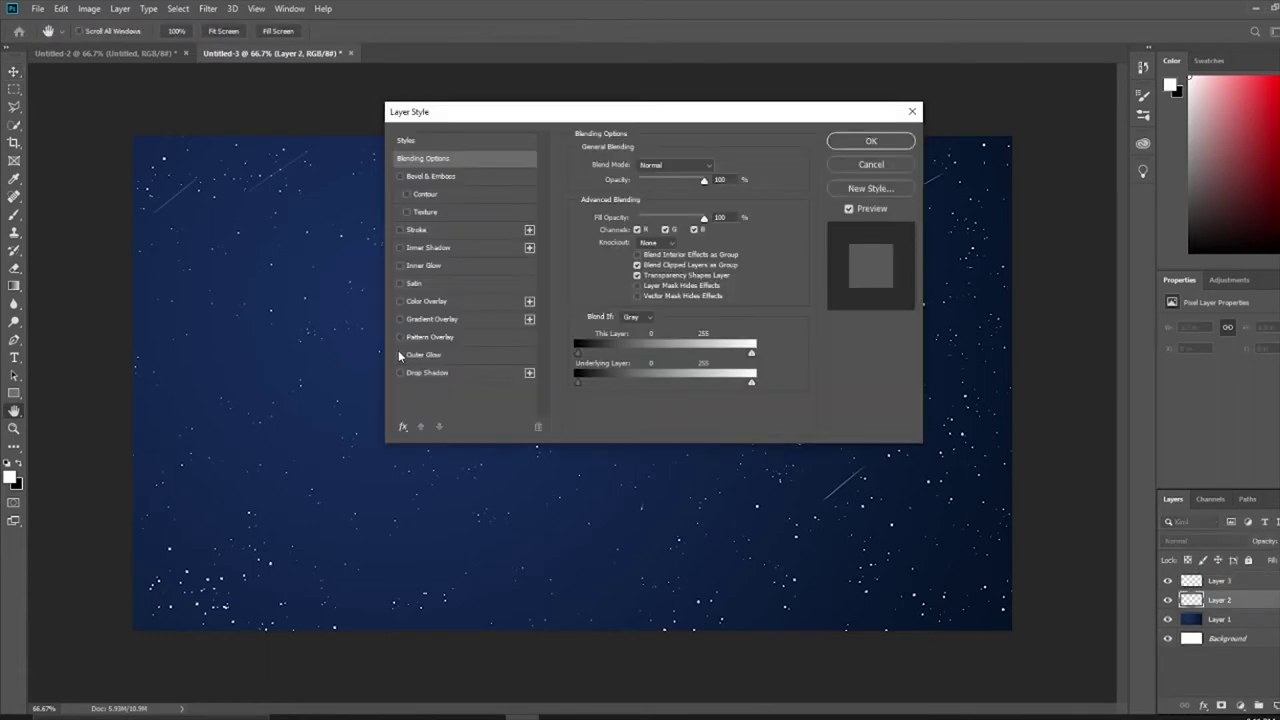
left_click(400, 355)
left_click_drag(605, 118, 1190, 105)
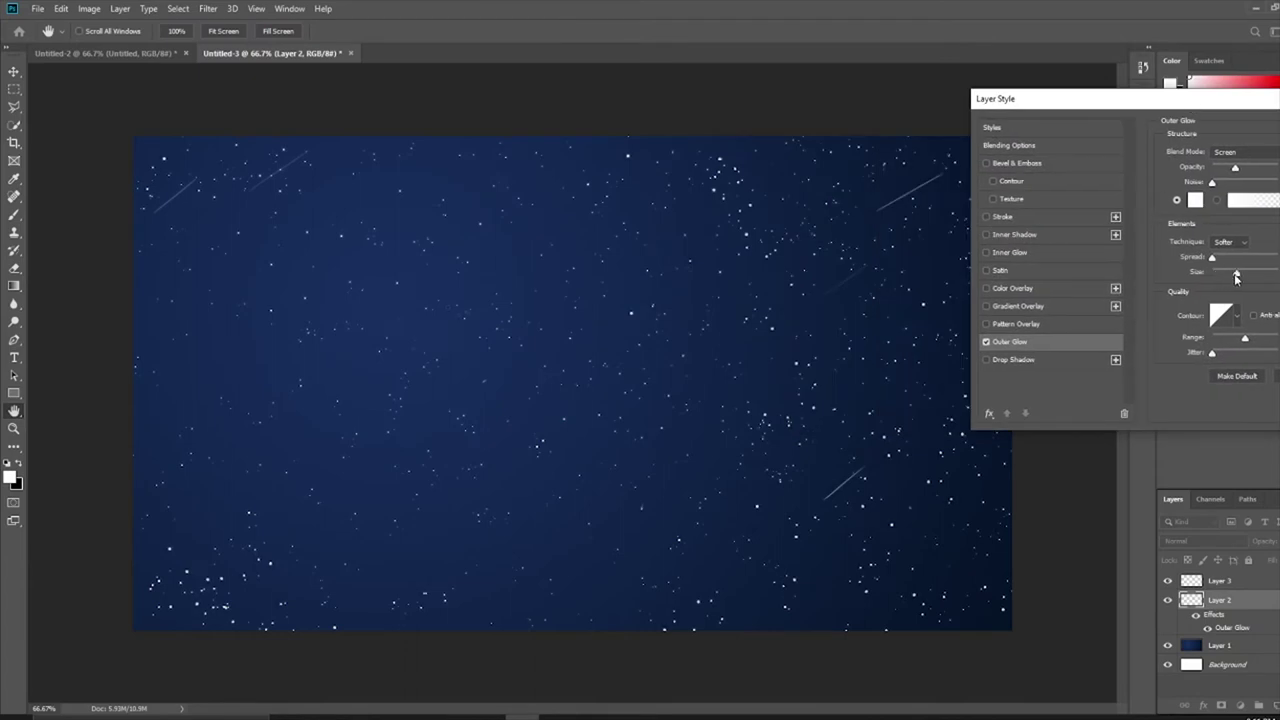
left_click_drag(1236, 274, 1216, 280)
left_click_drag(1100, 98, 1003, 88)
mouse_move(1138, 158)
left_mouse_down()
mouse_move(1116, 160)
mouse_move(1164, 164)
left_mouse_up()
left_click_drag(1116, 247, 1121, 247)
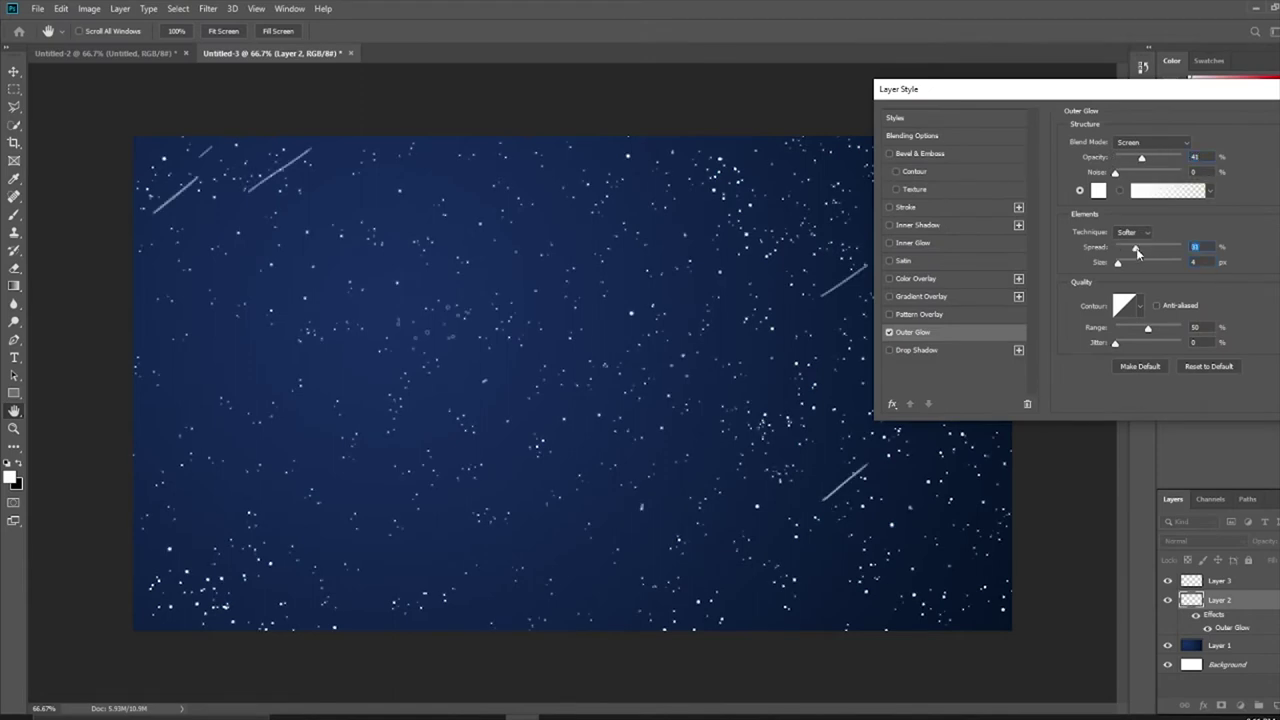
- Set the glow to Softer technique in Screen mode with a little noise, and apply
left_click(1132, 232)
left_click(1132, 250)
left_click(1132, 232)
left_click(1130, 241)
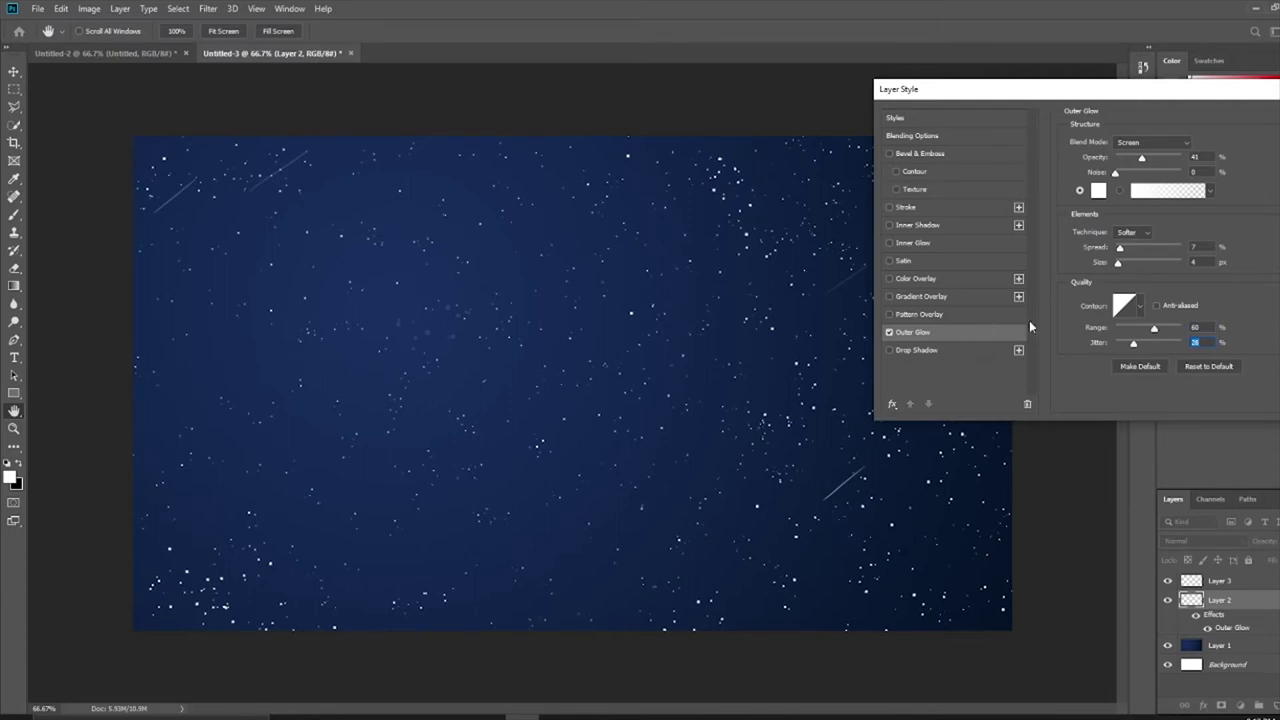
left_click(1150, 142)
left_click(1160, 254)
left_click_drag(1115, 172, 1128, 172)
key("Return")
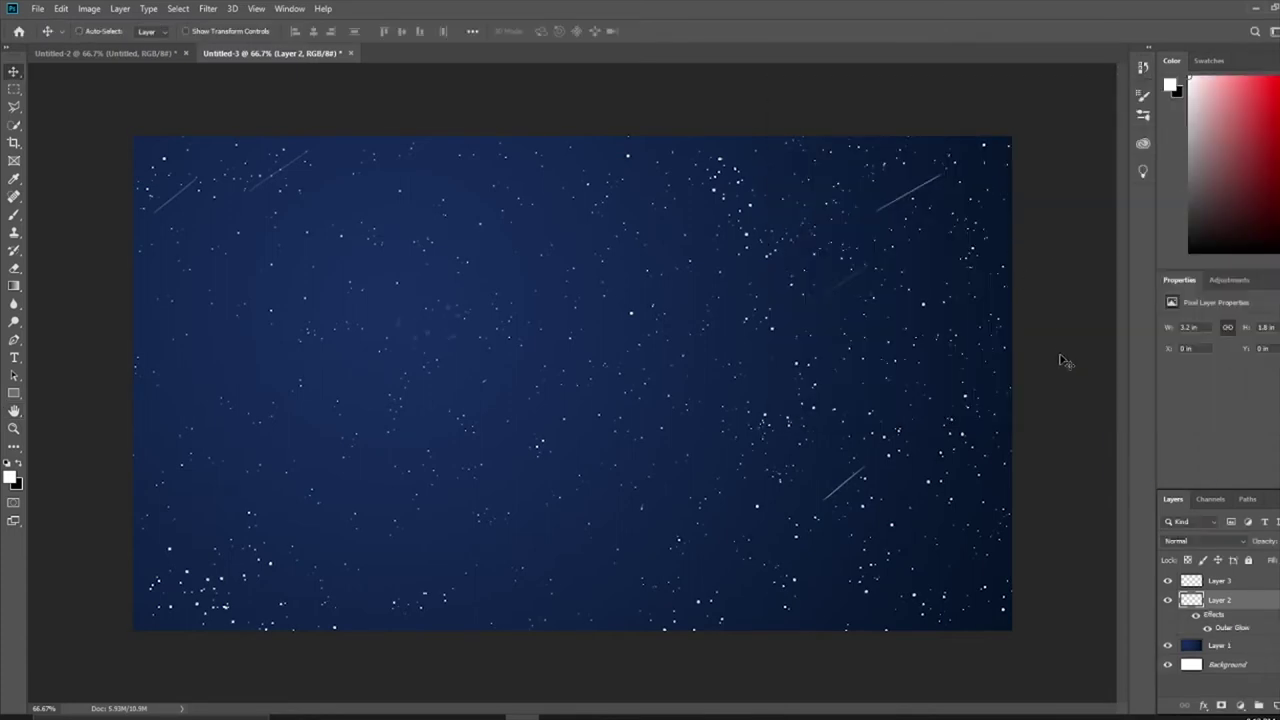
right_click(1199, 601)
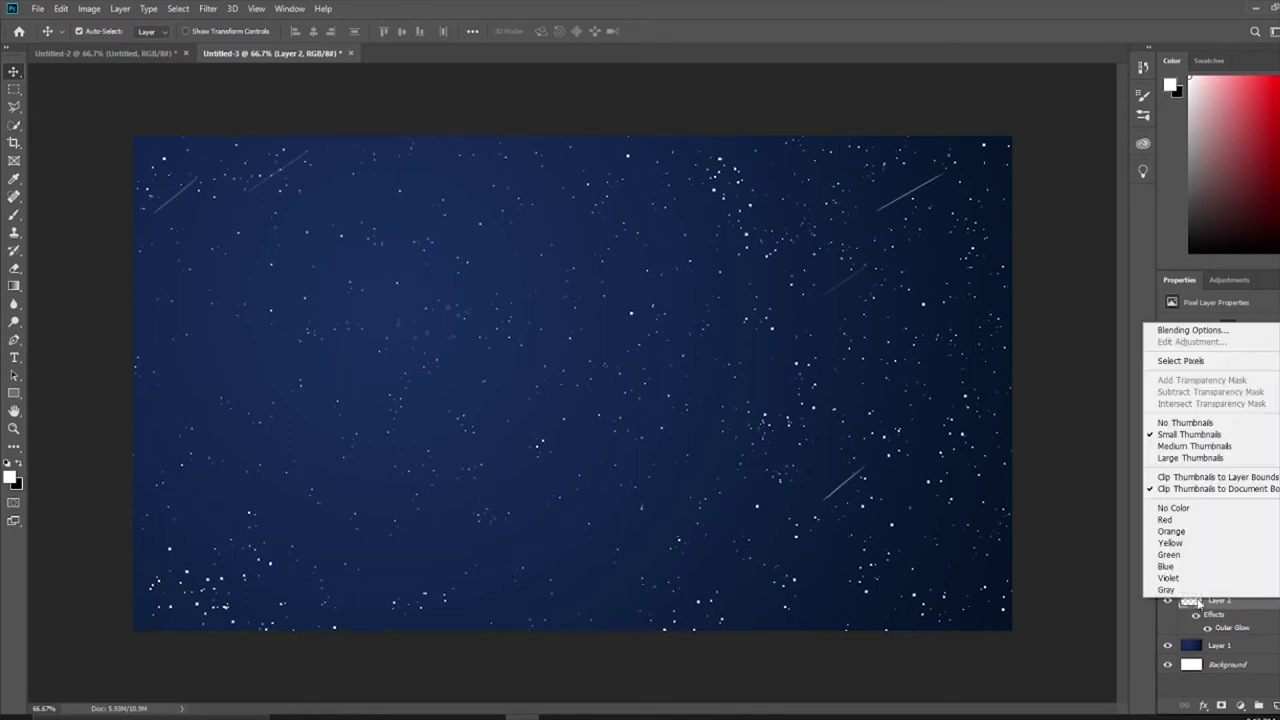
key("Escape")
key("e")
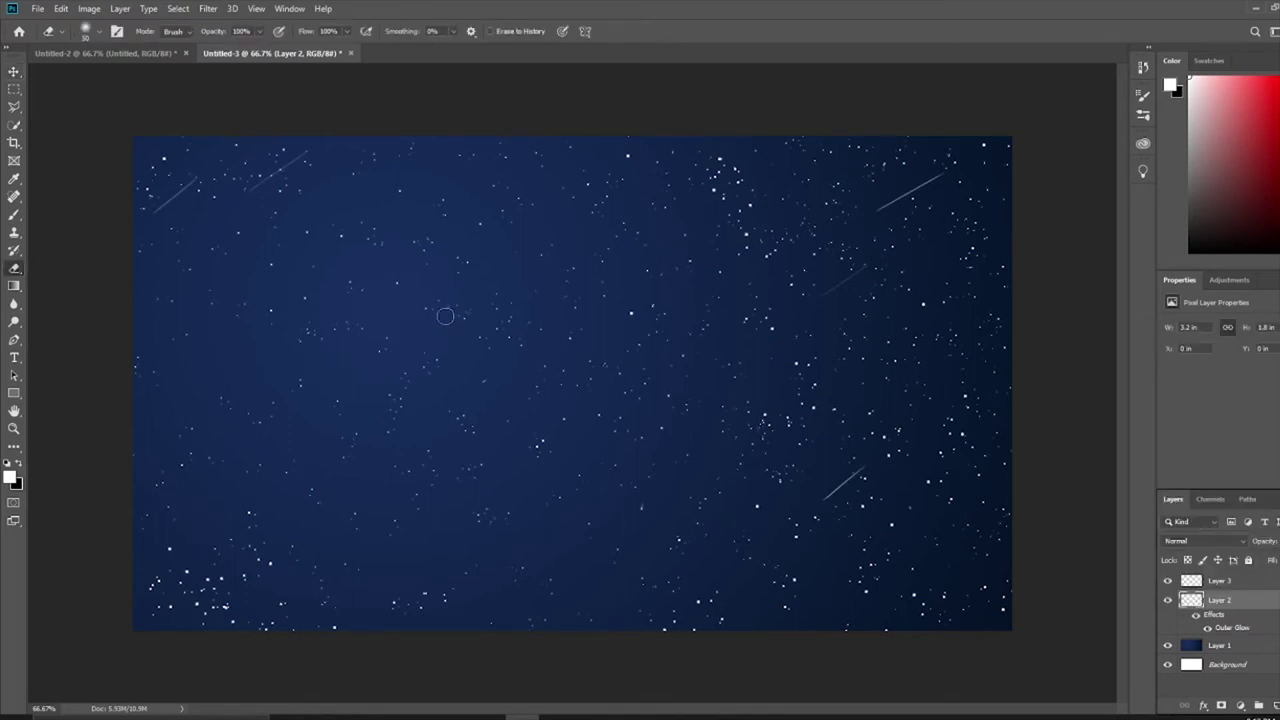
right_click(448, 314)
key("Return")
key("Delete")
right_click(1192, 585)
key("Escape")
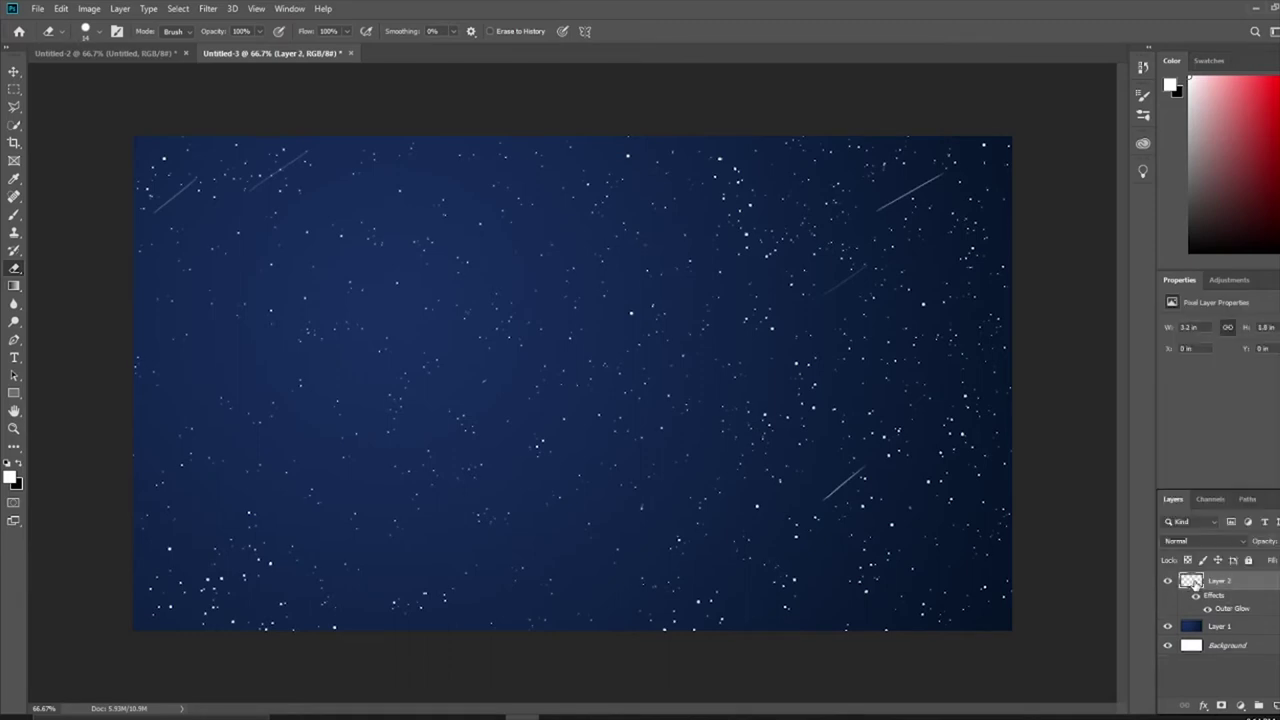
key("m")
key("ctrl+z")
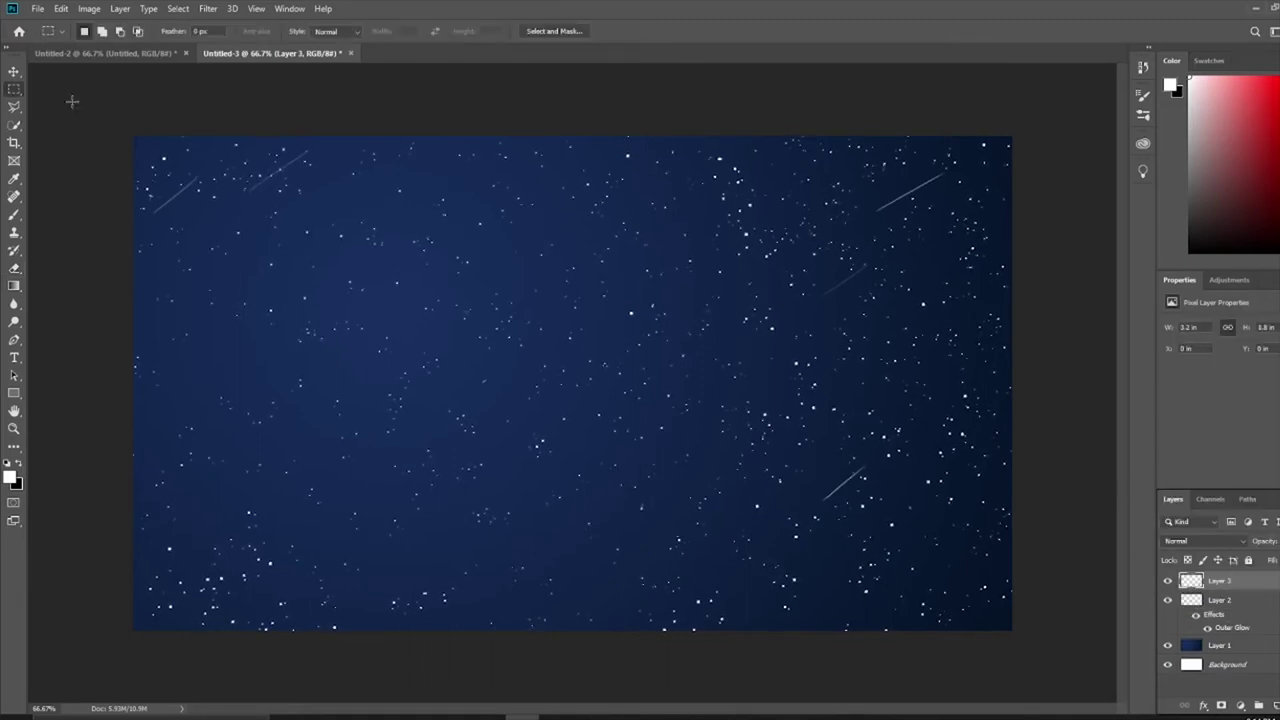
- Preview a Motion Blur on the stars, then cancel it
left_click(14, 73)
left_click(208, 8)
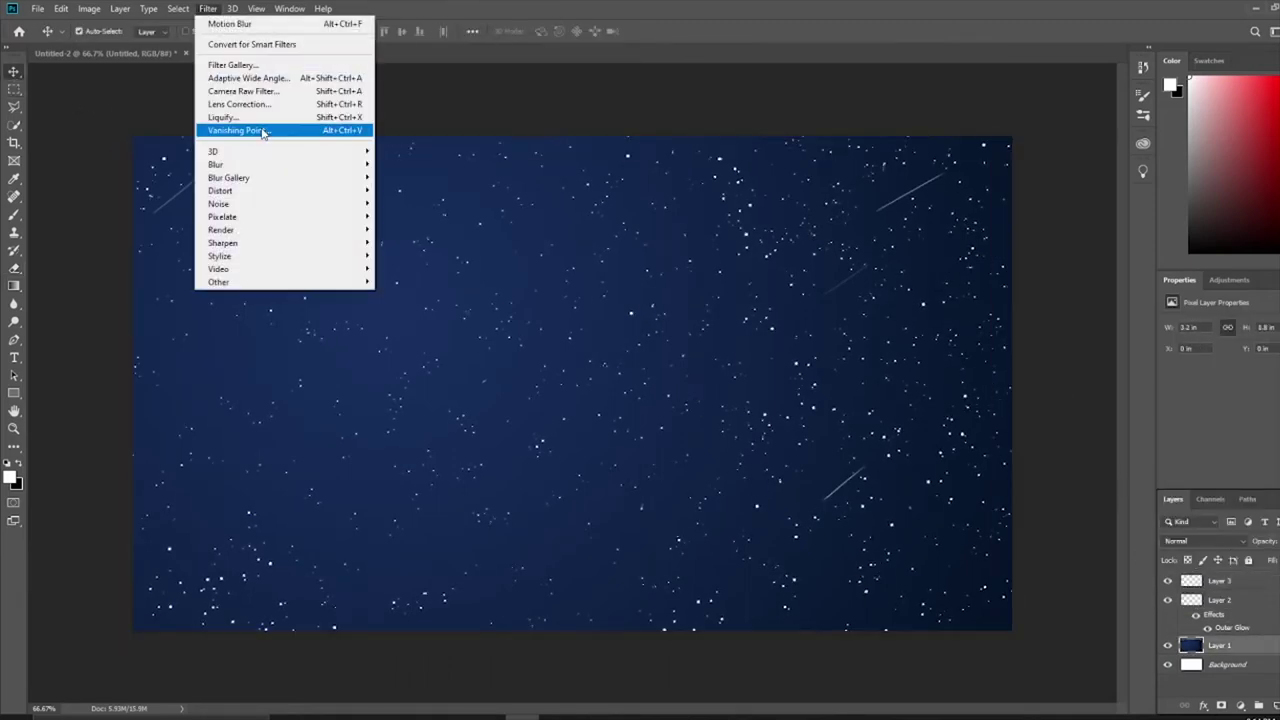
left_click(291, 67)
right_click(1222, 598)
key("Escape")
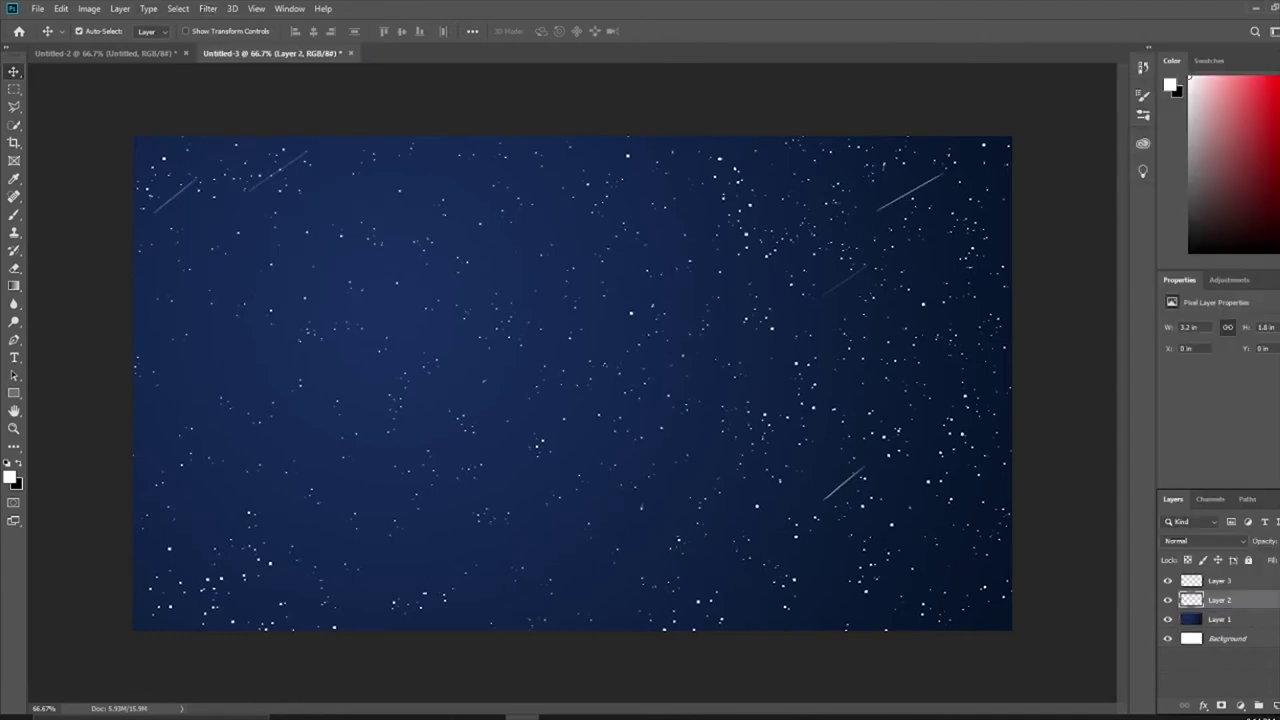
left_click(208, 8)
left_click(408, 242)
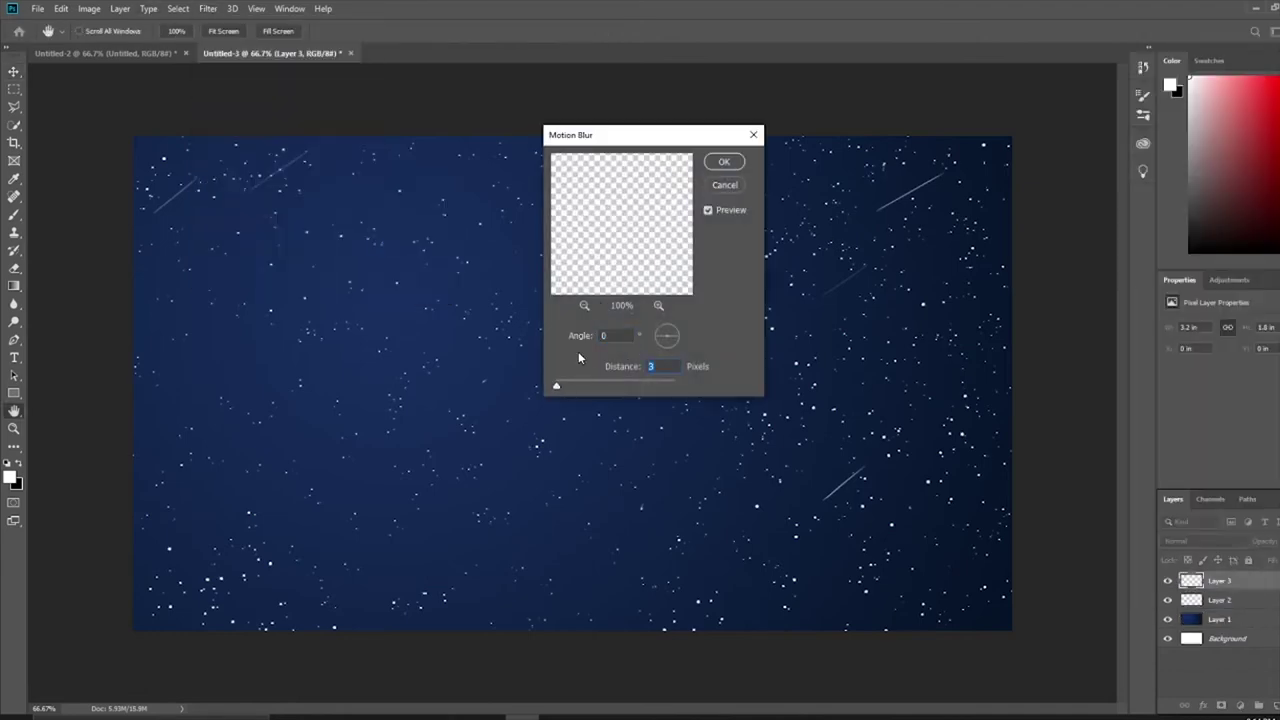
key("Return")
- Zoom in and out to inspect the stars
key("ctrl+plus")
key("ctrl+minus")
left_click(178, 8)
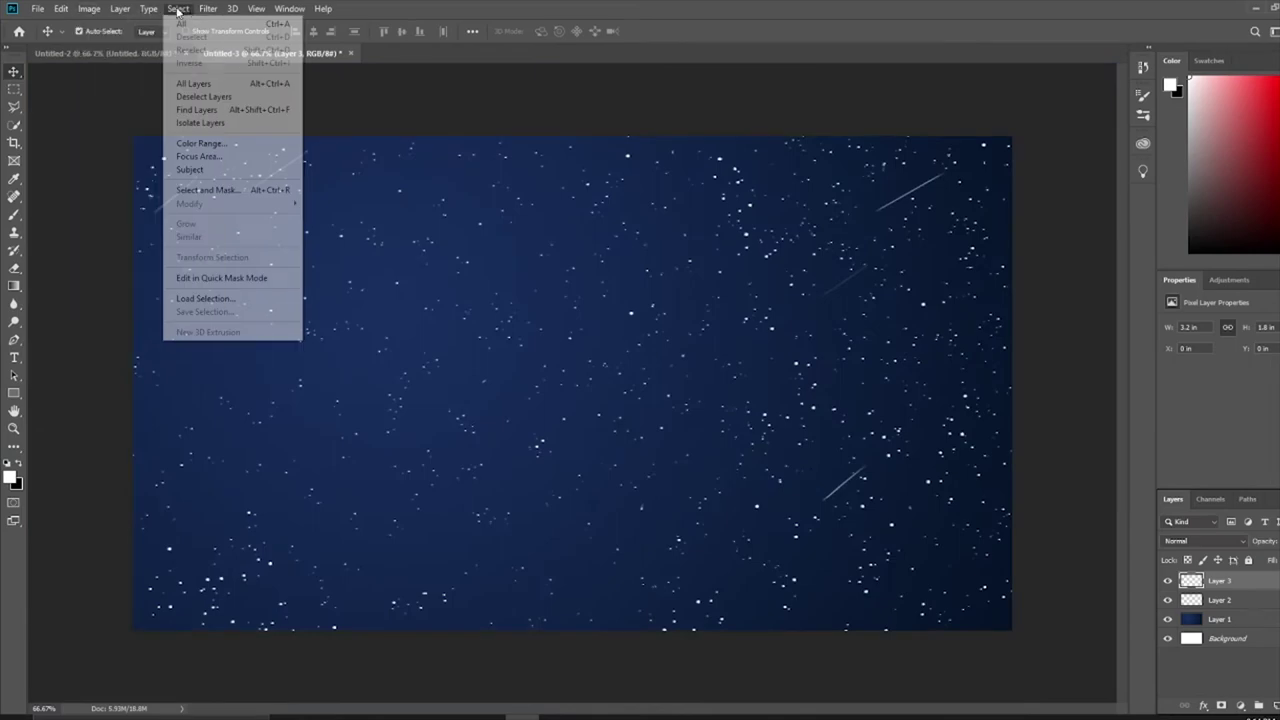
left_click(355, 234)
key("ctrl+plus")
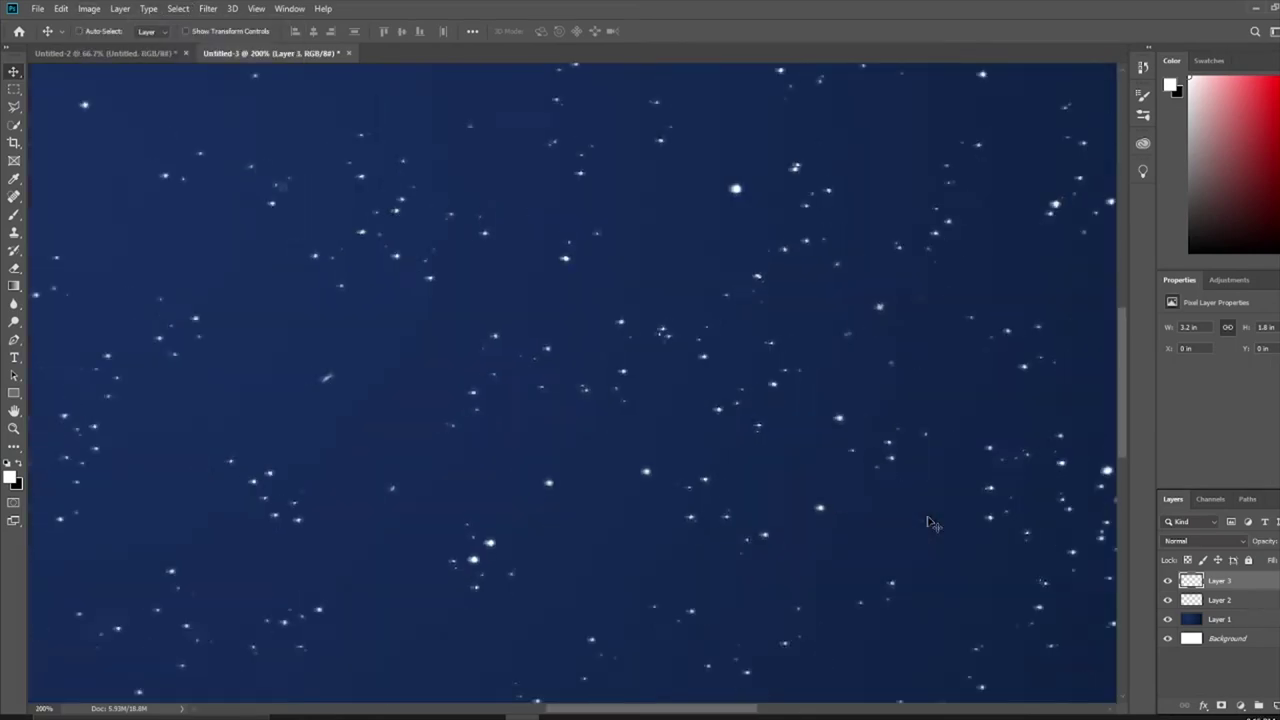
key("ctrl+minus")
key("ctrl+minus")
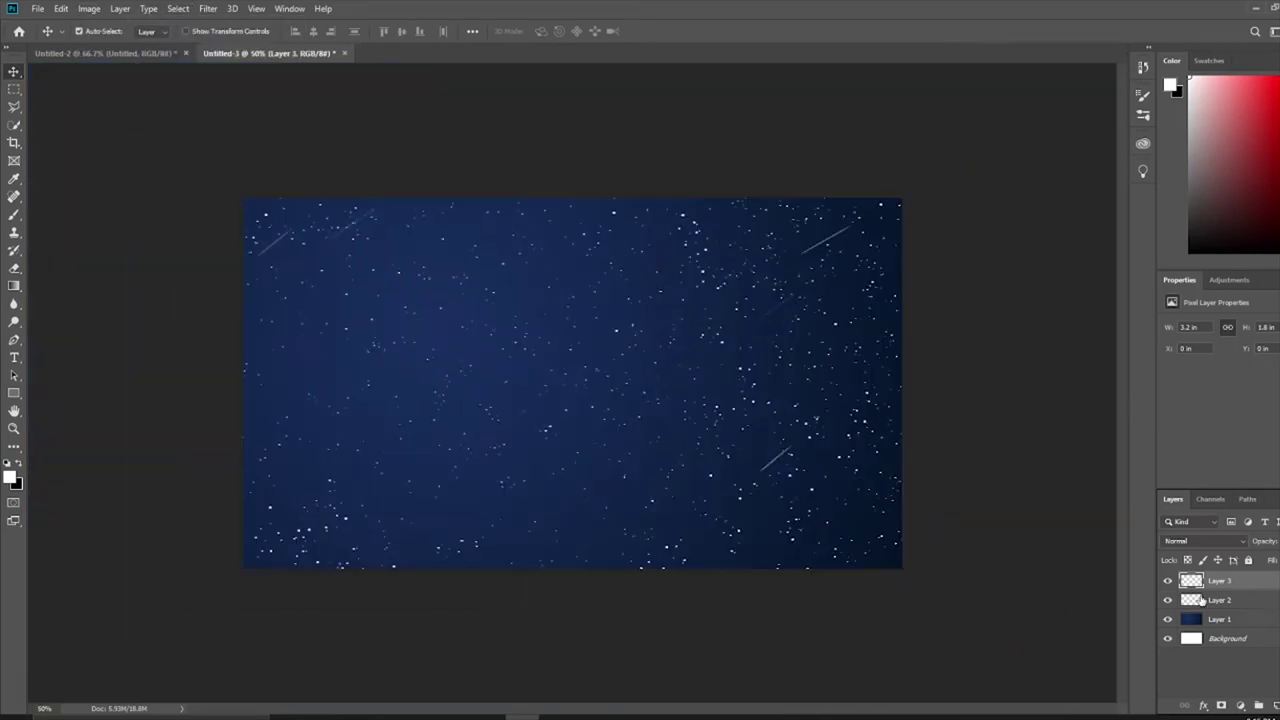
- Merge Layers 2 and 3, then apply Levels of 131, 2.41 and 219
left_click(1200, 600, "shift")
left_click(120, 8)
left_click(143, 506)
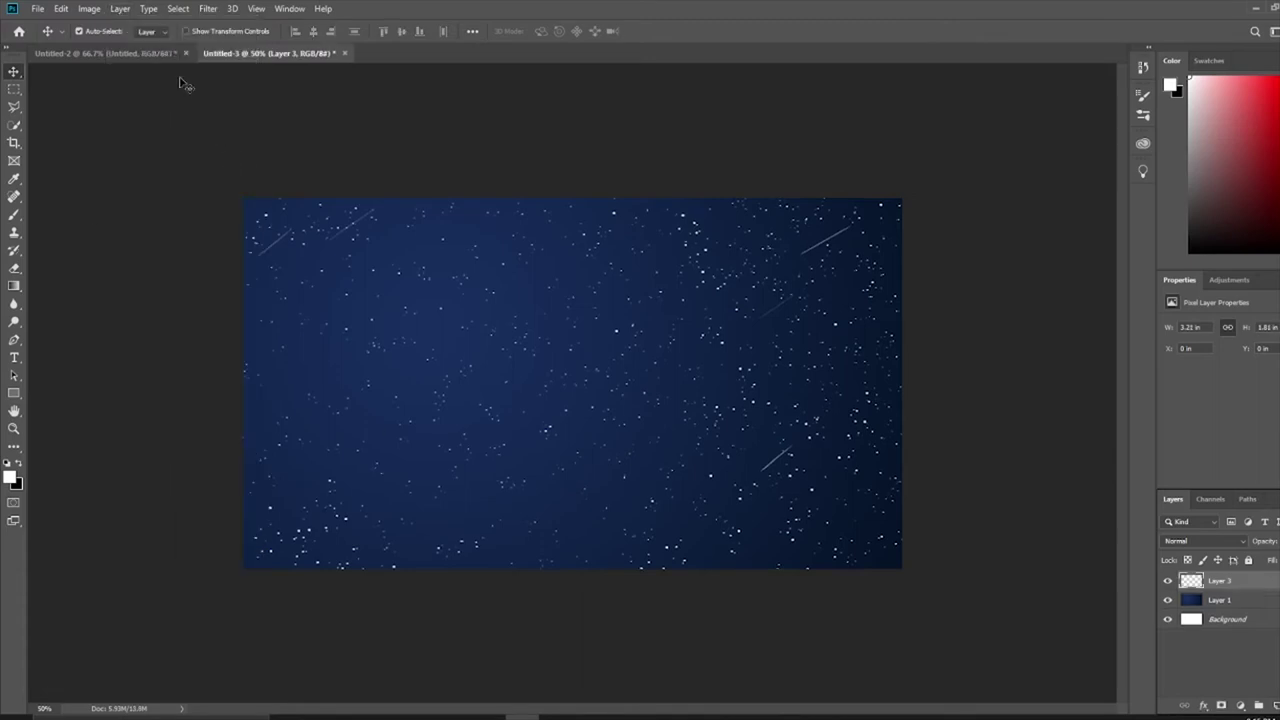
left_click(89, 8)
left_click(240, 62)
key("Tab")
key("Tab")
key("Tab")
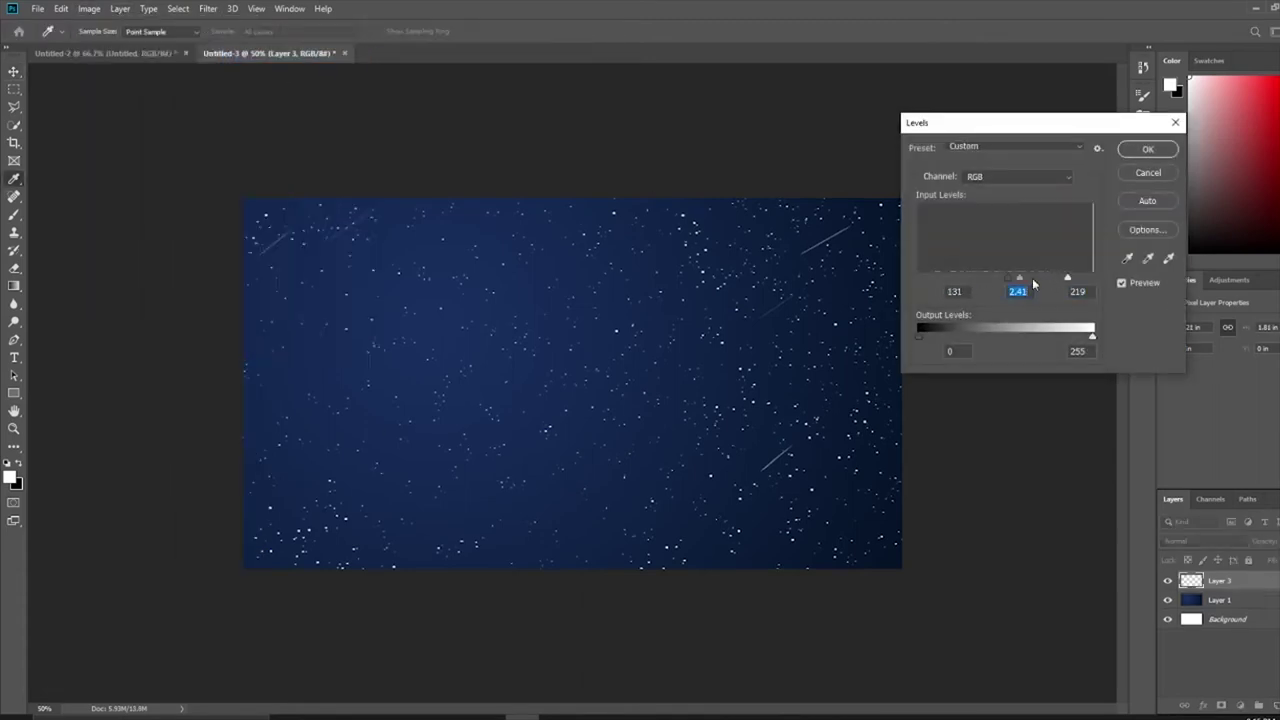
key("Tab")
key("Tab")
key("Return")
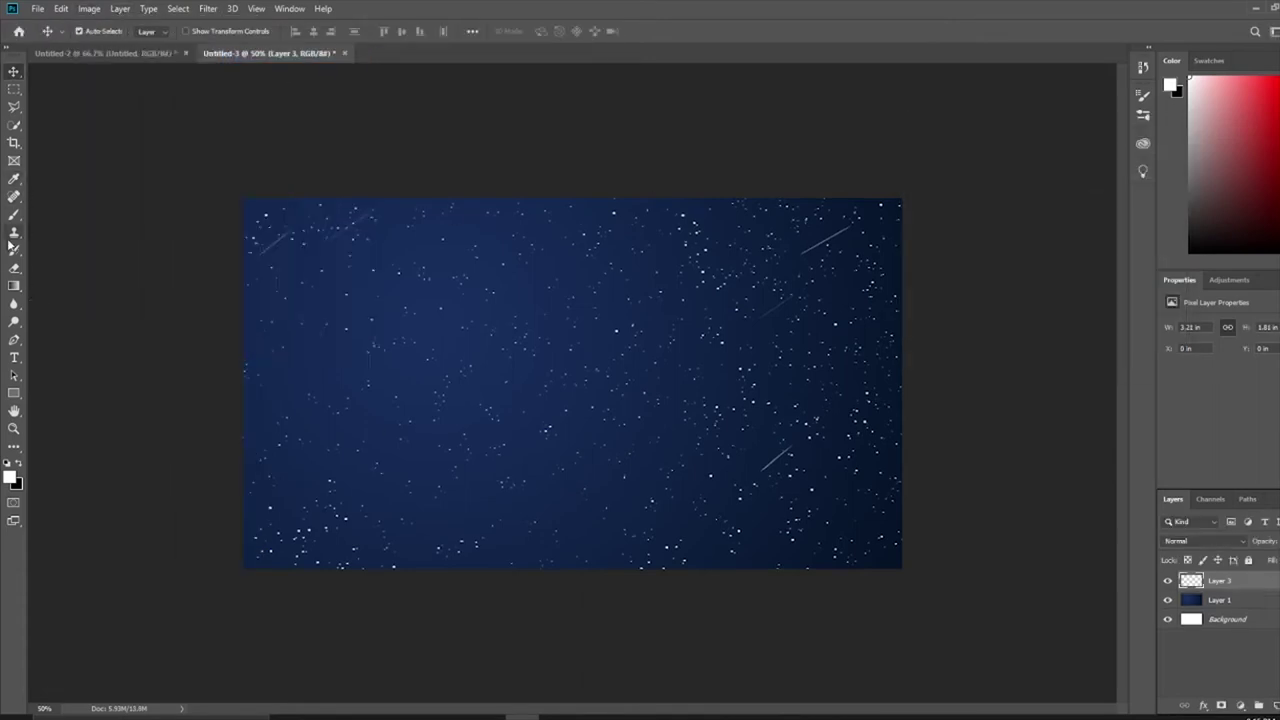
- Add an empty Layer 4 on top of the stack
left_click(14, 268)
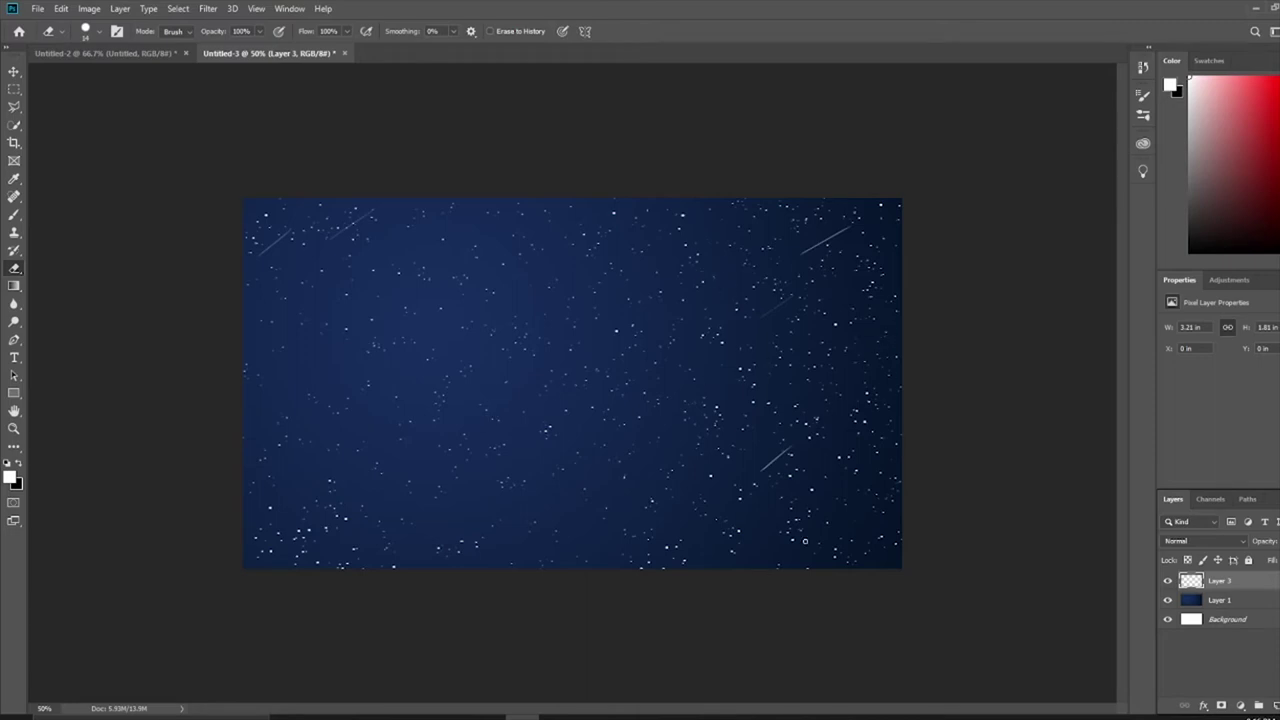
key("b")
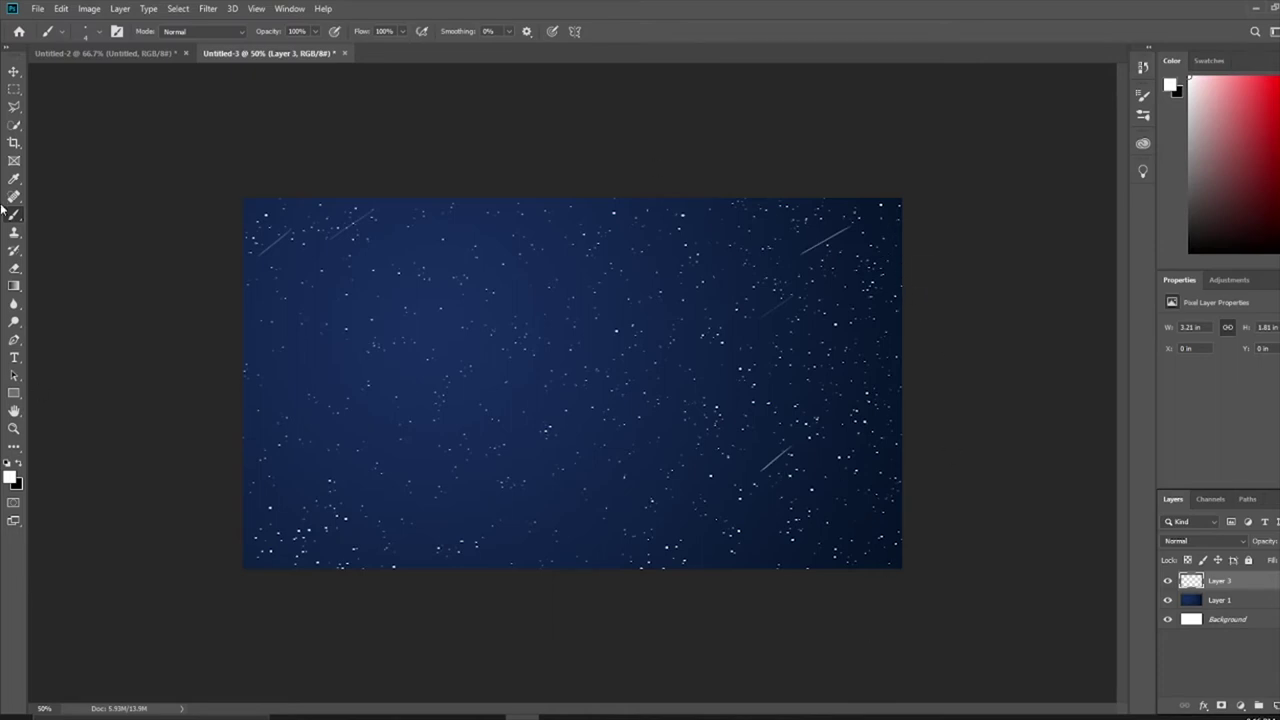
key("ctrl+shift+n")
key("Return")
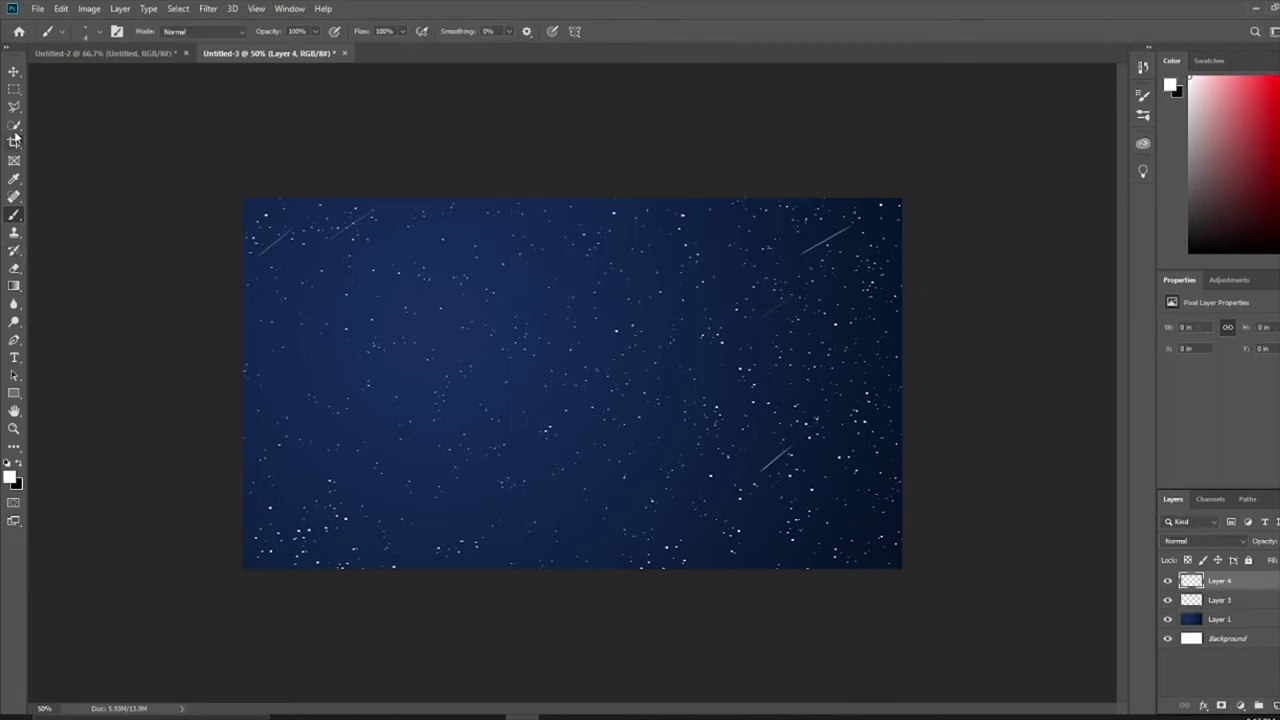
- Draw a 1.76 in circular selection in the upper-left sky
right_click(14, 89)
left_click(100, 100)
mouse_move(276, 466)
left_mouse_down()
mouse_move(515, 244)
mouse_move(913, 94)
left_mouse_up()
left_click_drag(298, 508, 670, 146)
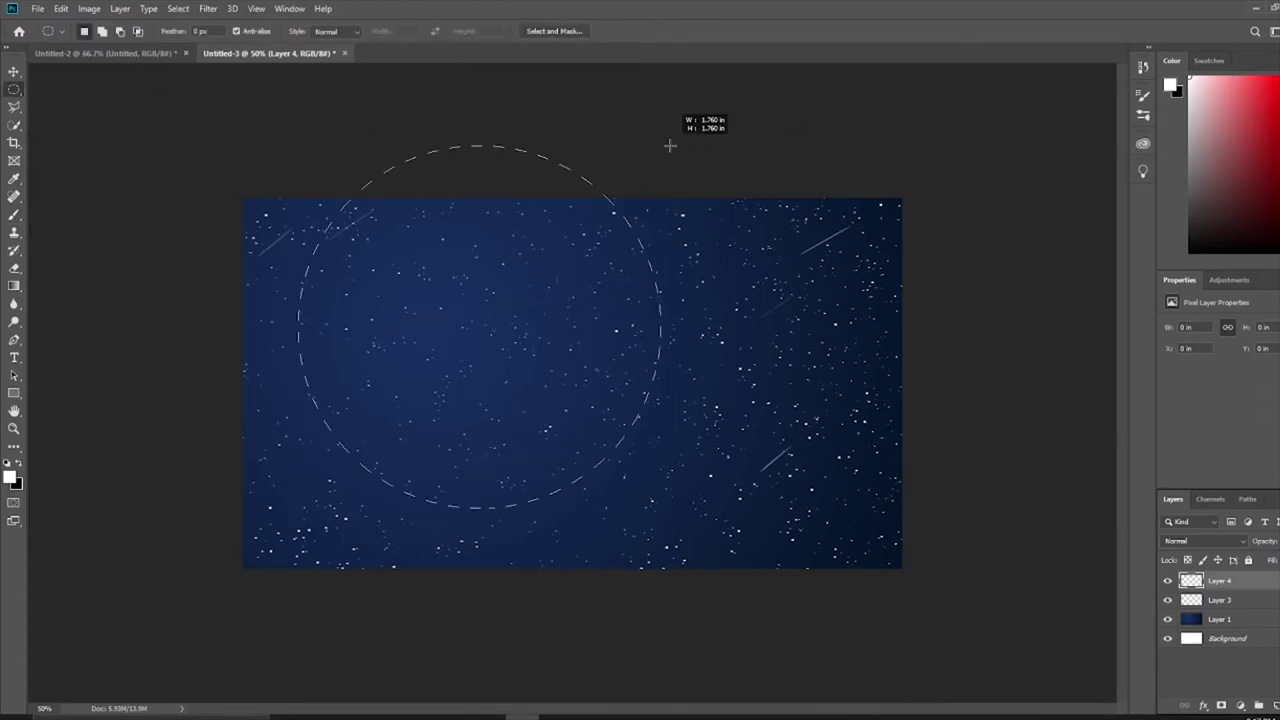
- Paint the circle solid muted blue, then deselect
left_click(14, 214)
left_click(10, 477)
left_click_drag(550, 131, 807, 131)
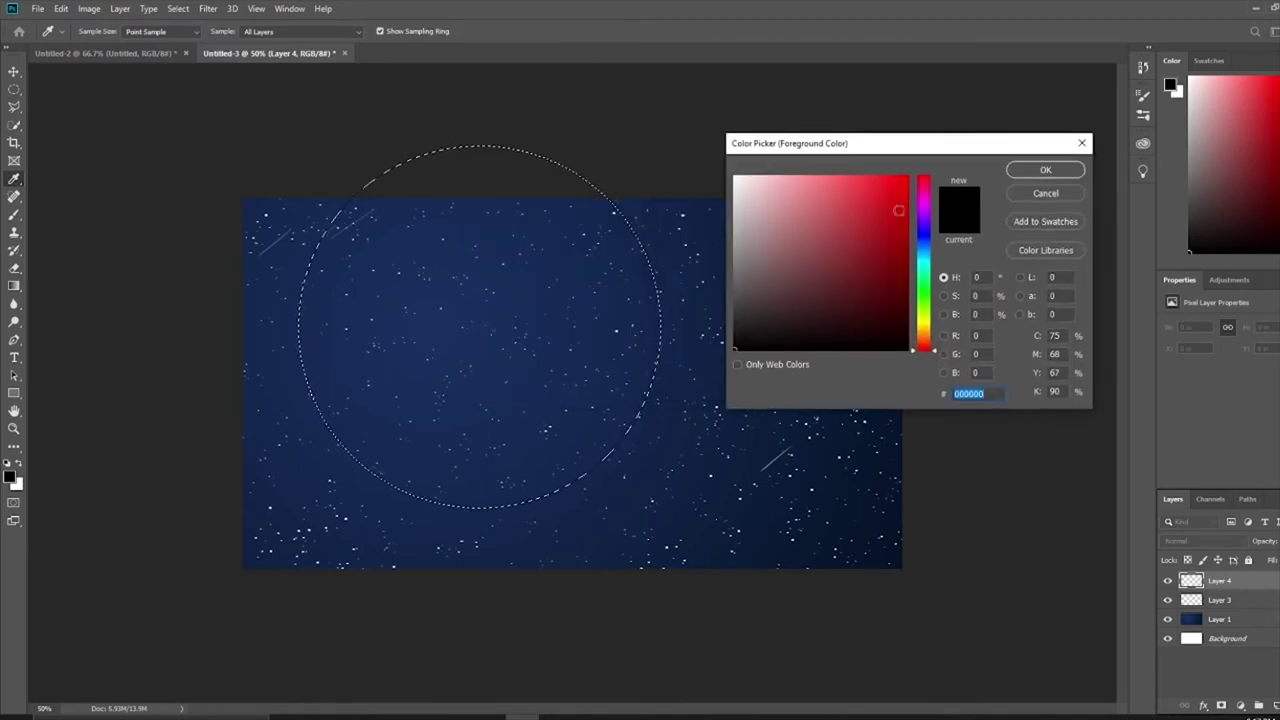
left_click(923, 286)
left_click(851, 251)
left_click(1043, 171)
left_click(87, 31)
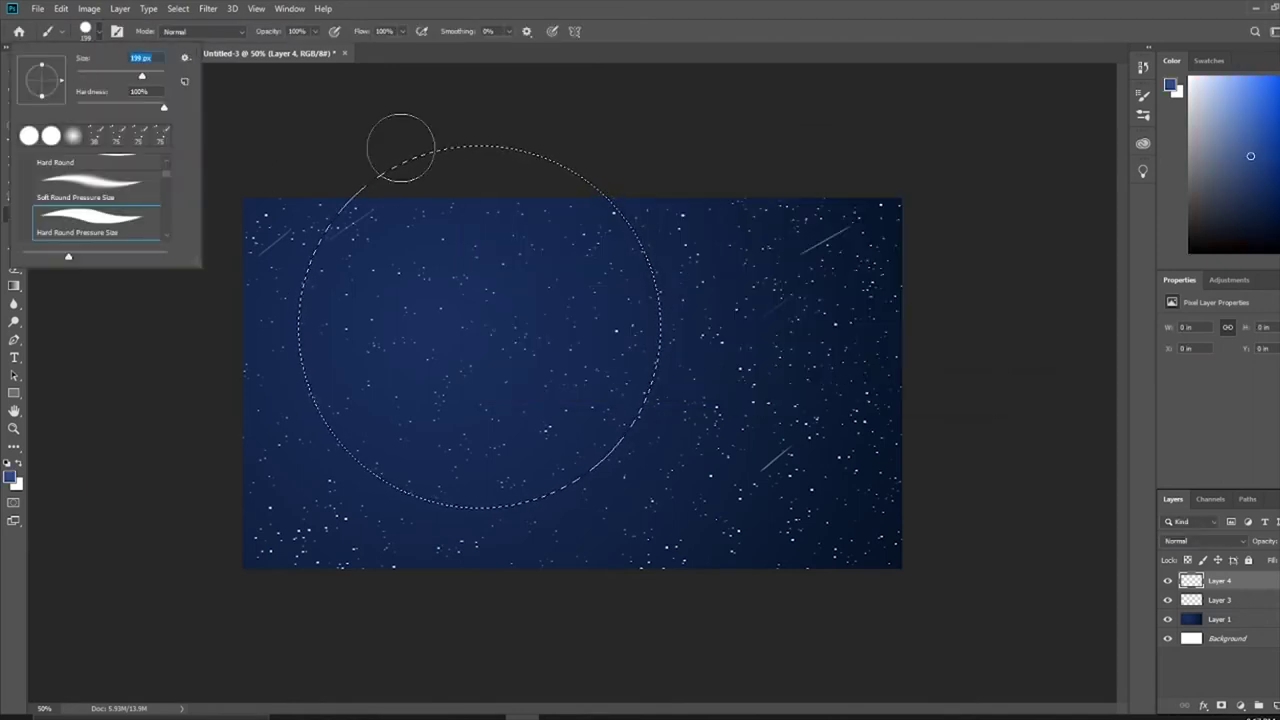
left_click_drag(401, 148, 456, 173)
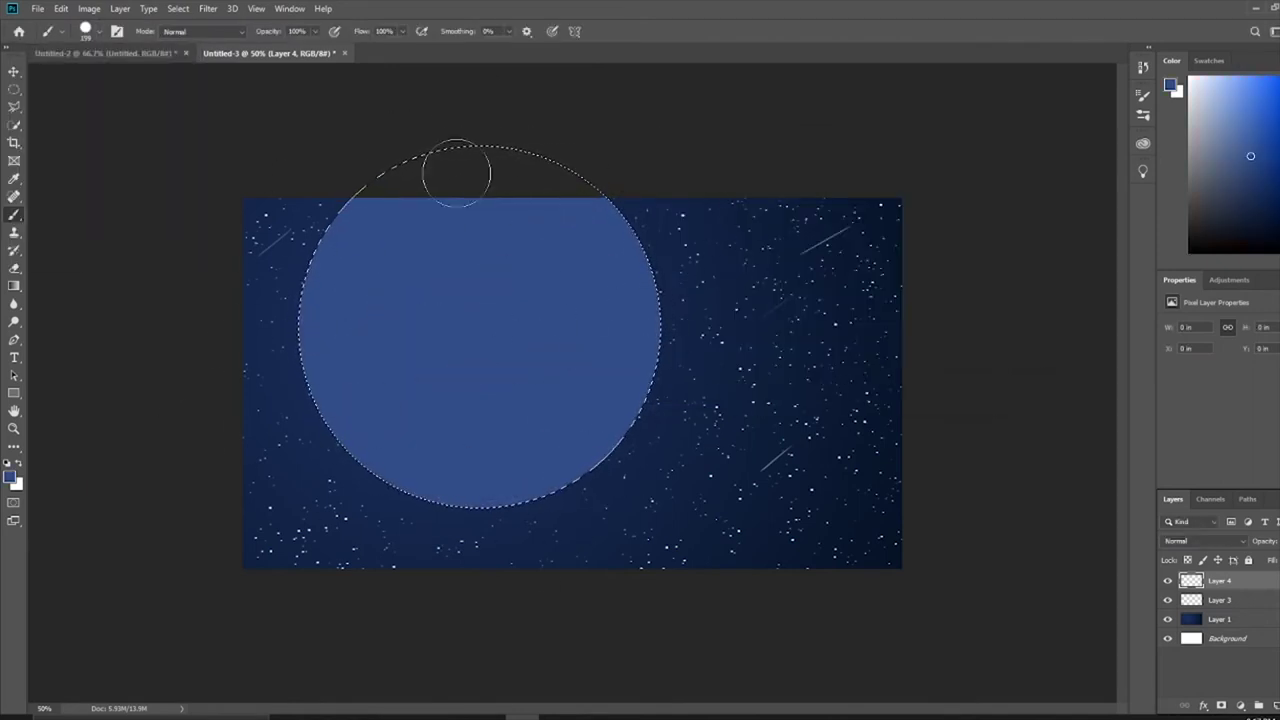
key("m")
key("ctrl+d")
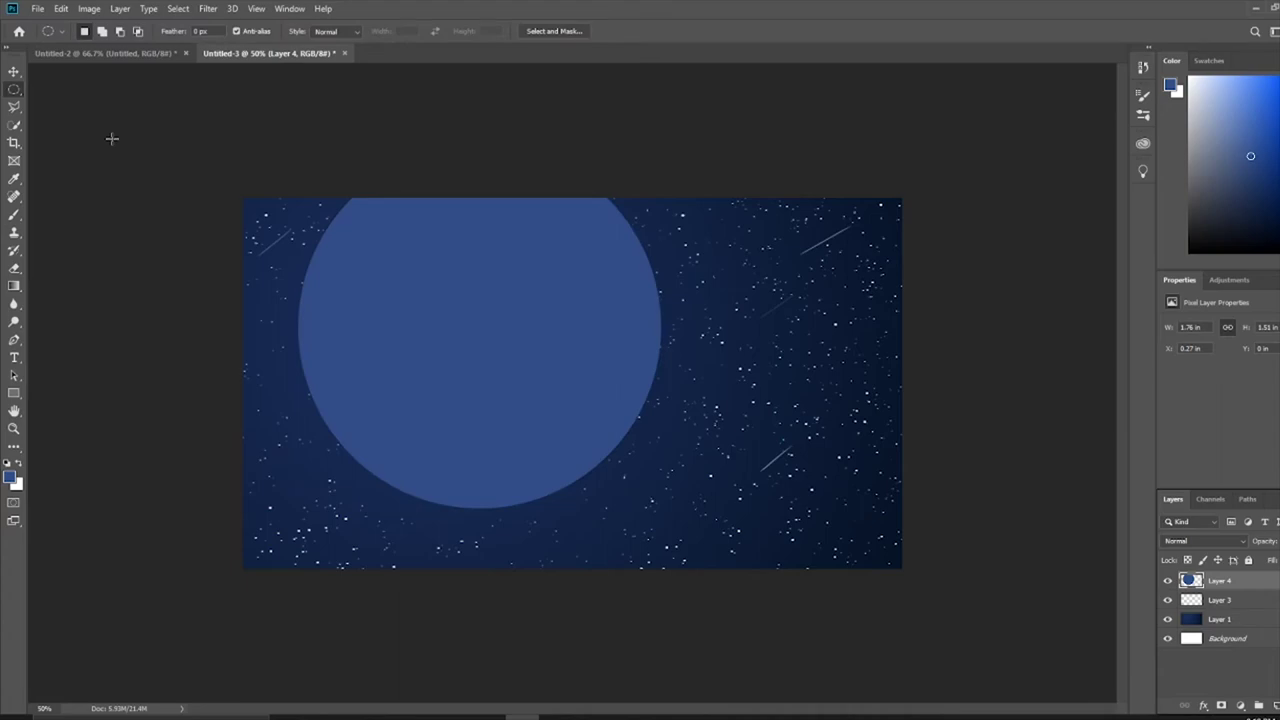
- Snap the Photos wolf reference to the right, with Photoshop filling the left
left_click_drag(142, 55, 215, 58)
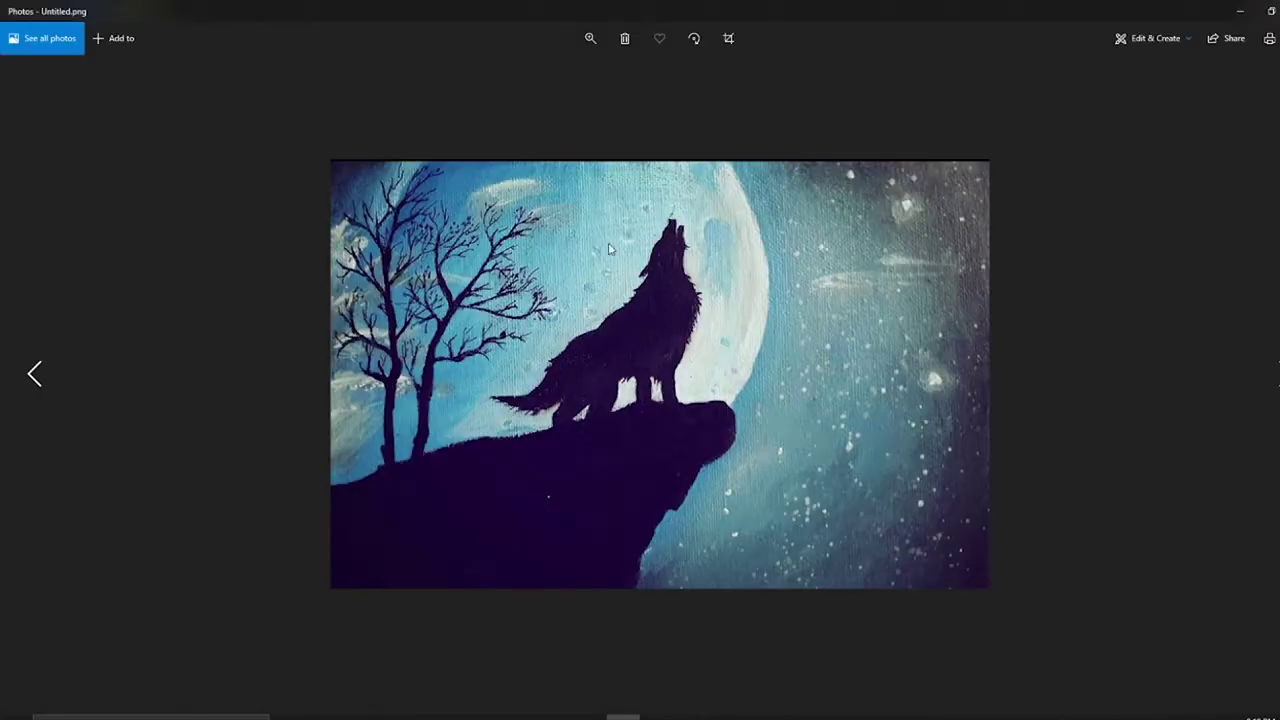
left_click_drag(635, 20, 1159, 20)
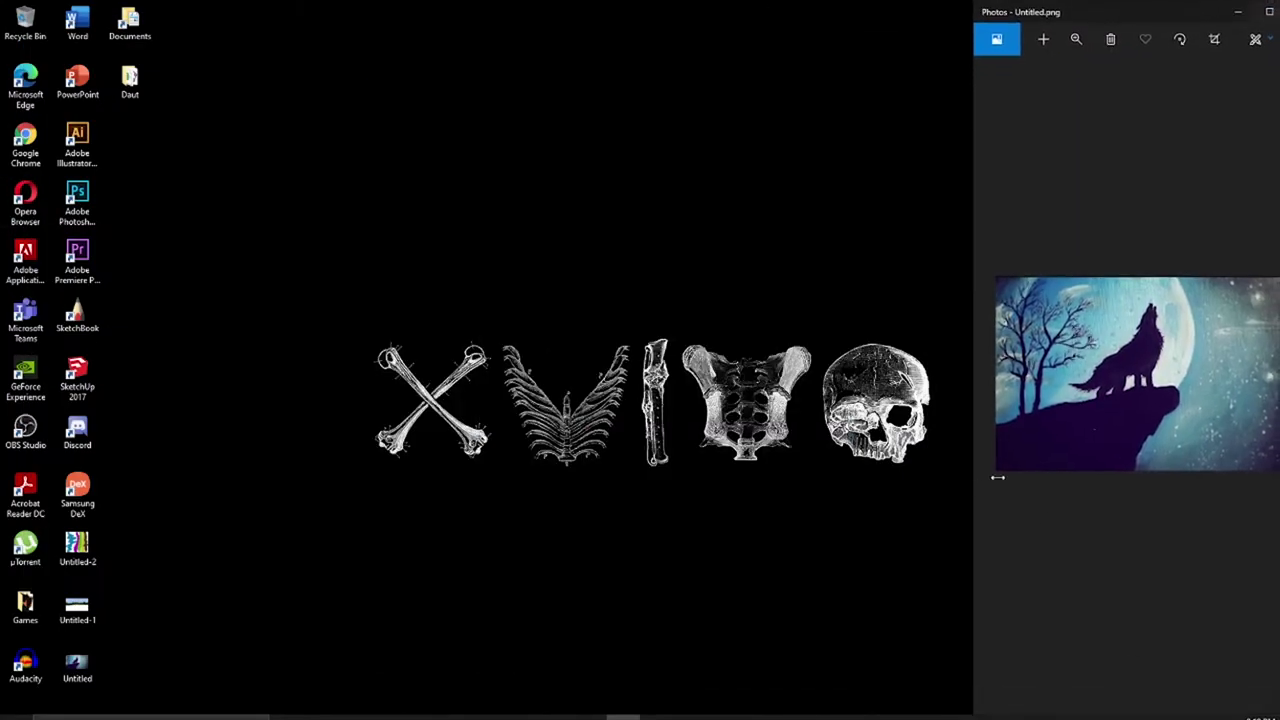
left_click(539, 716)
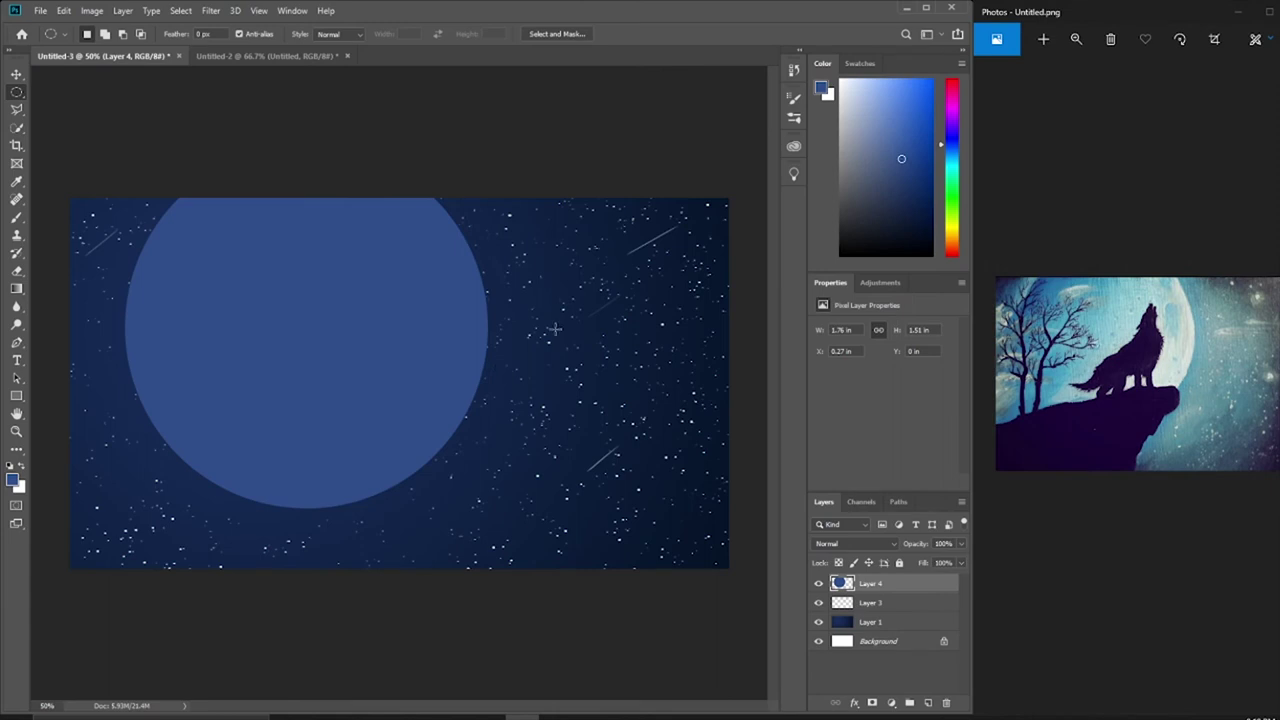
- Zoom in on the moon, try a white-to-blue gradient fill, then undo it
key("z")
mouse_move(213, 345)
left_mouse_down()
mouse_move(223, 329)
mouse_move(614, 181)
left_mouse_up()
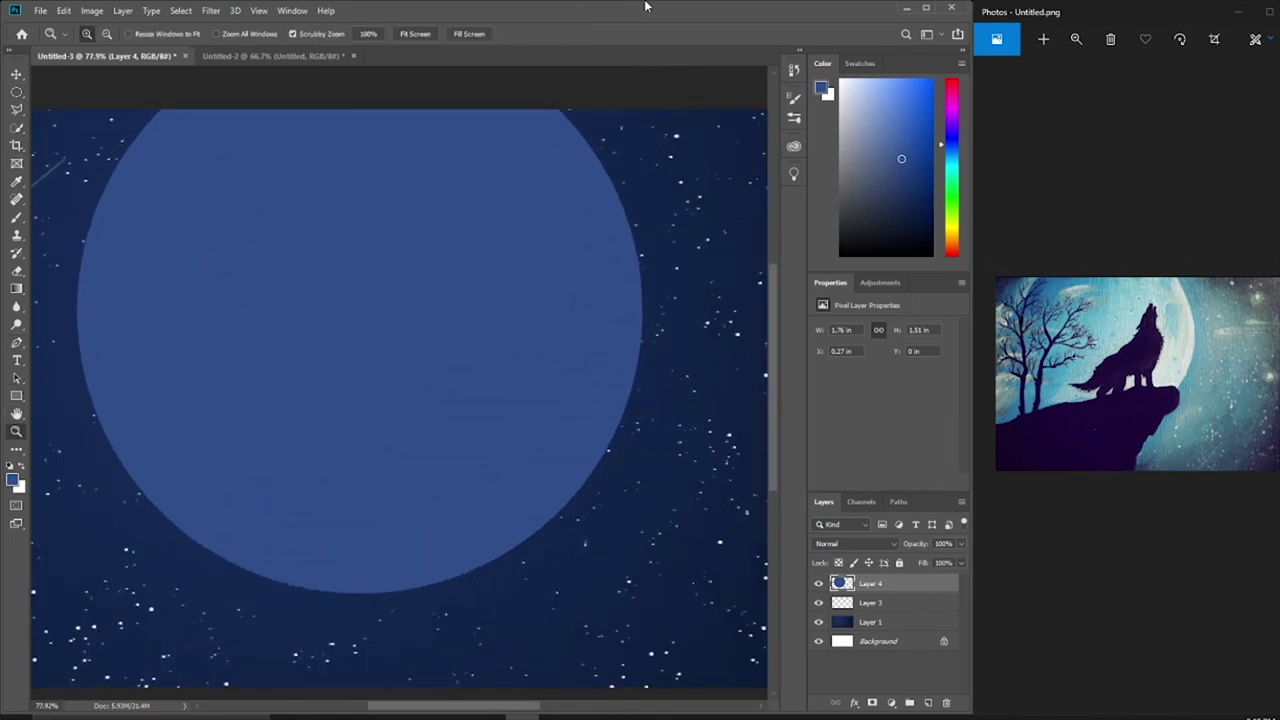
key("b")
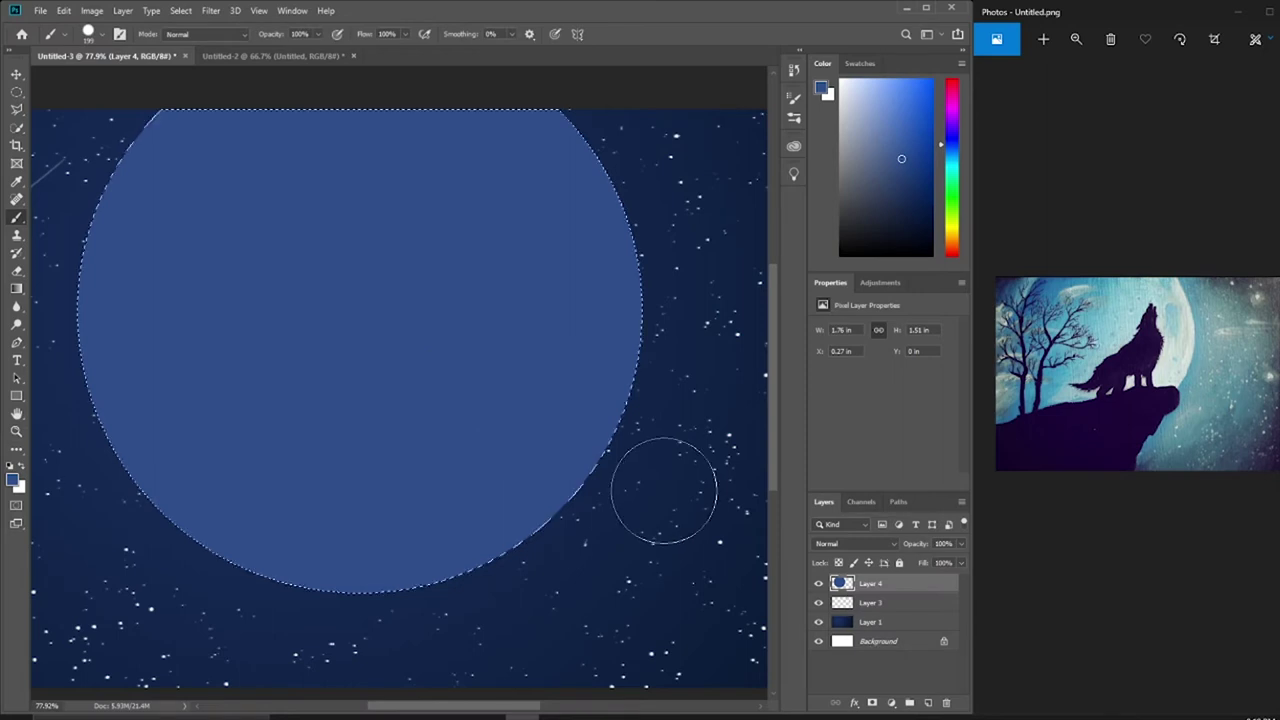
key("x")
key("g")
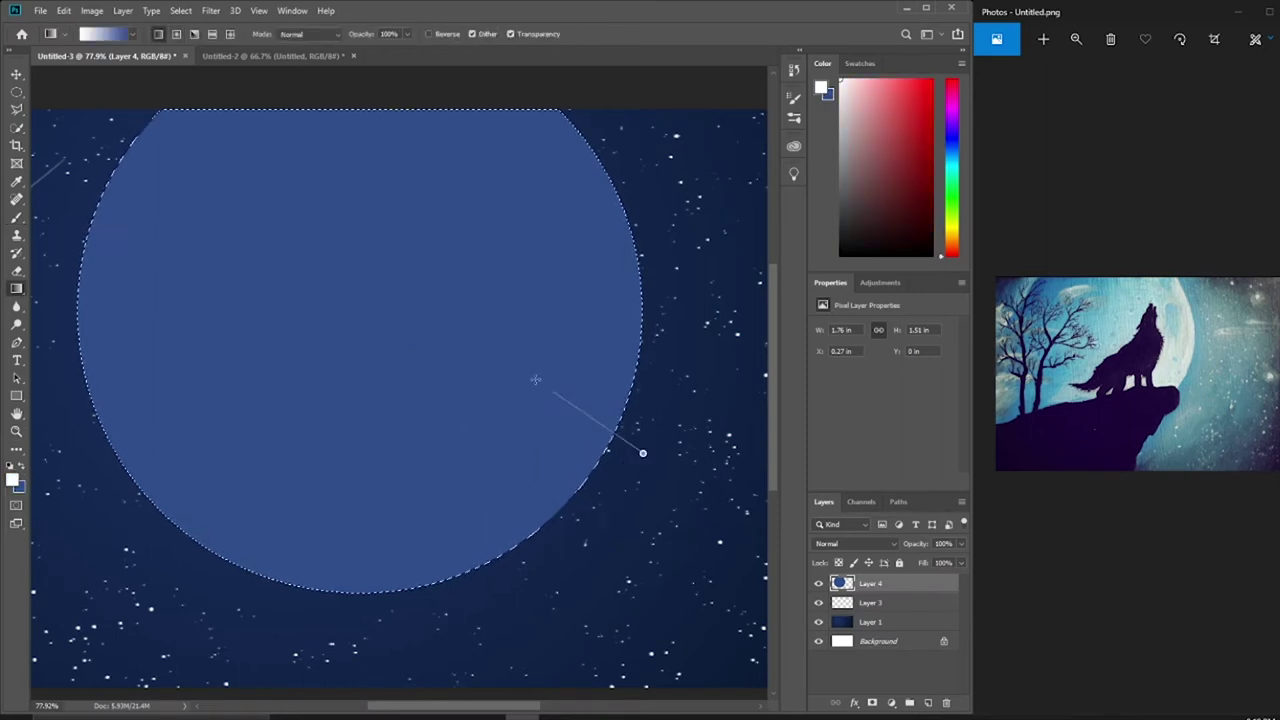
left_click_drag(536, 379, 150, 300)
key("ctrl+z")
key("ctrl+z")
key("ctrl+z")
key("ctrl+z")
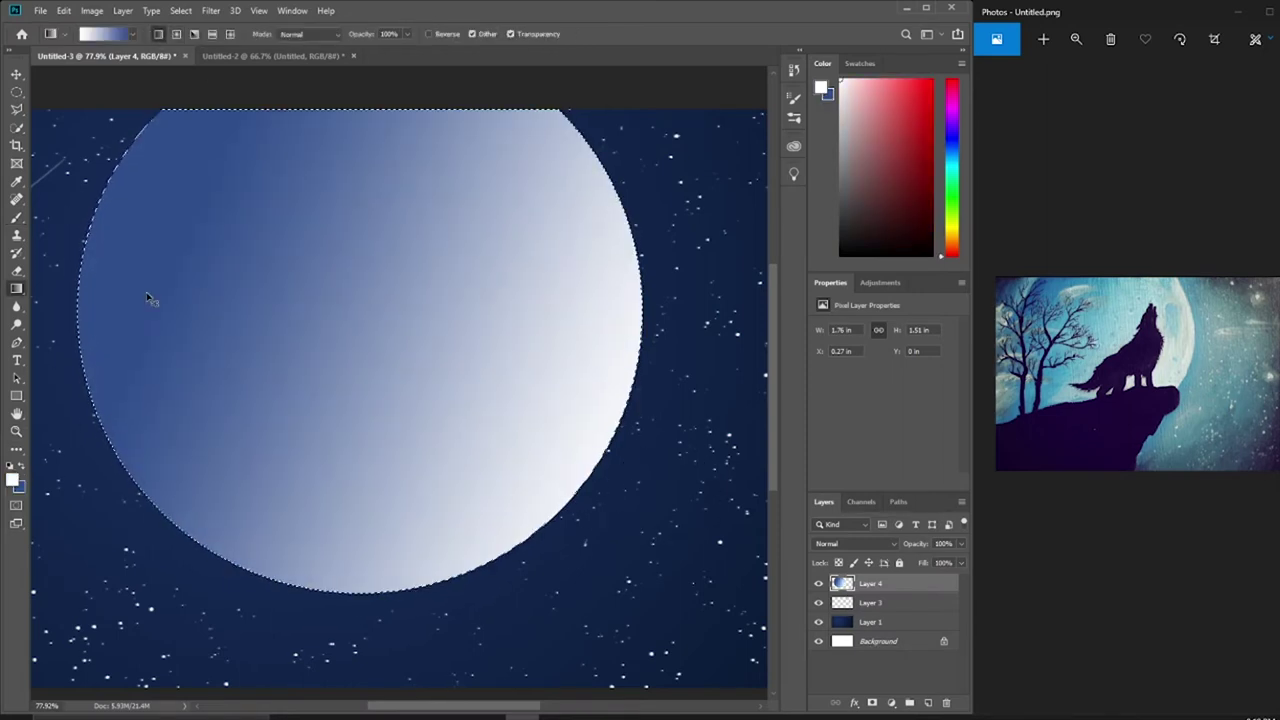
key("ctrl+z")
- Paint white brush strokes along the moon's right edge, then undo the jagged result
key("b")
left_click_drag(608, 275, 610, 375)
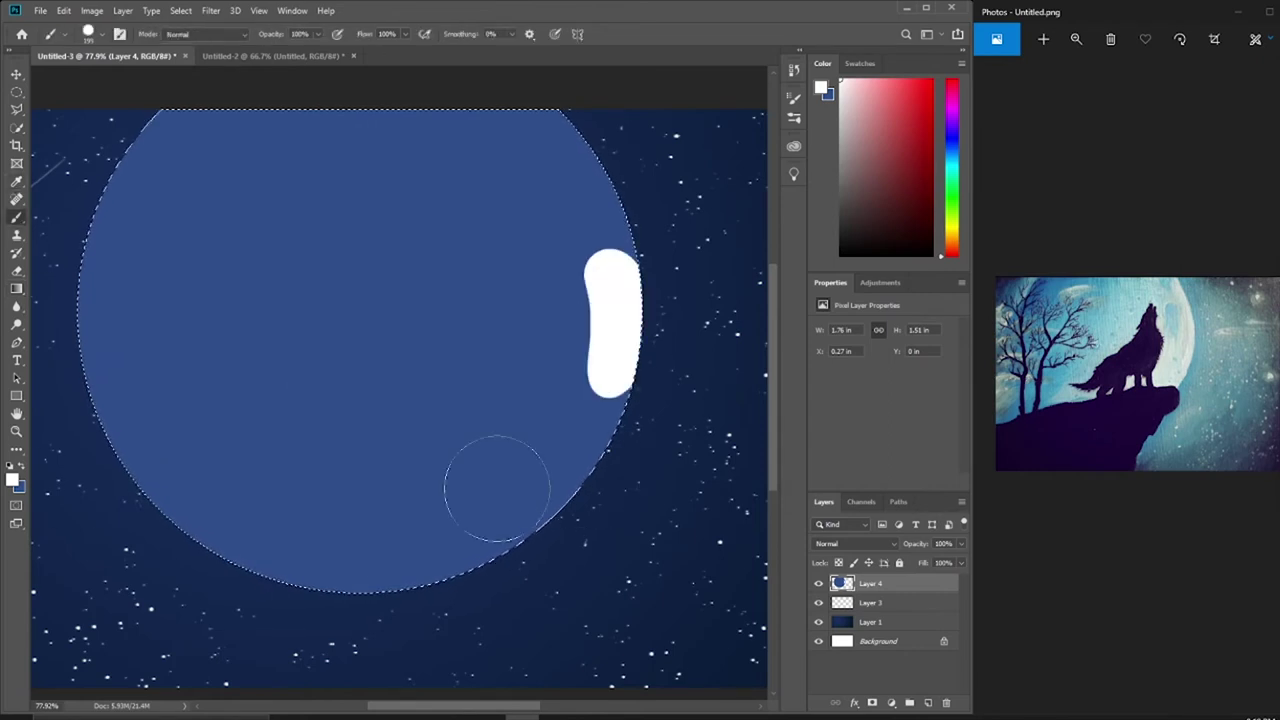
key("ctrl+z")
left_click(93, 34)
left_click_drag(615, 240, 608, 420)
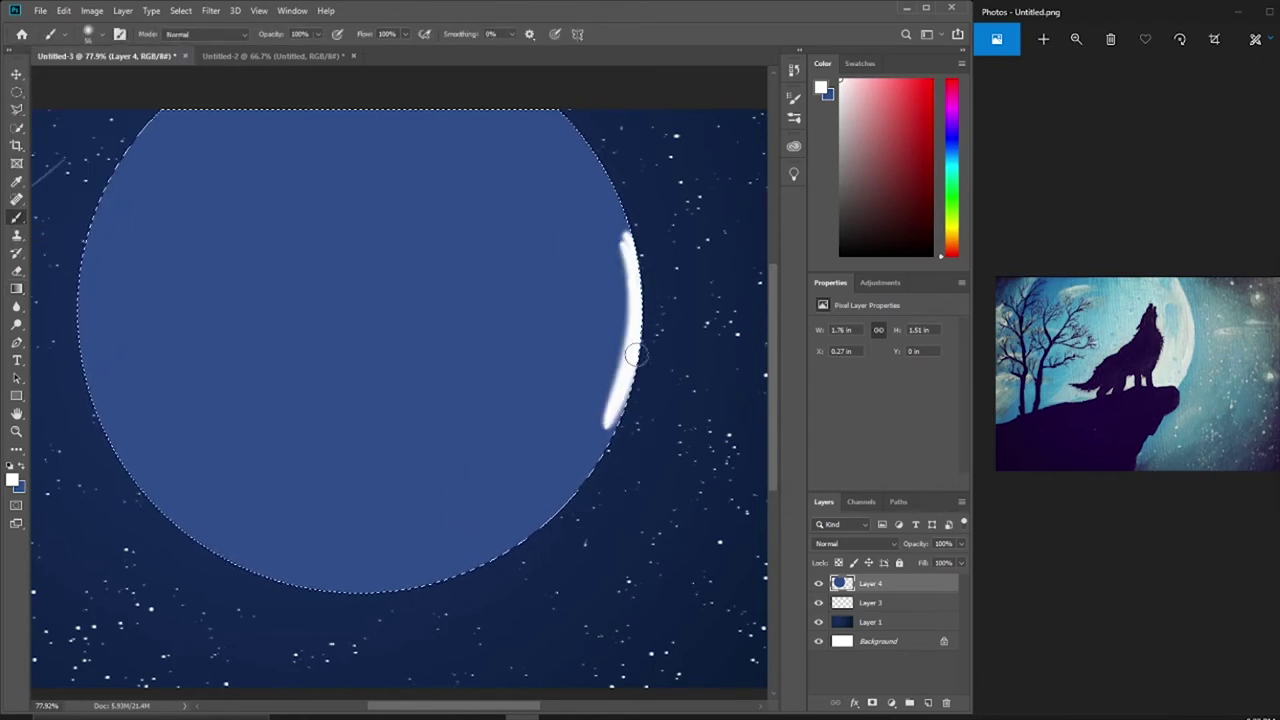
left_click_drag(610, 340, 590, 490)
mouse_move(625, 300)
left_mouse_down()
mouse_move(557, 101)
mouse_move(610, 188)
left_mouse_up()
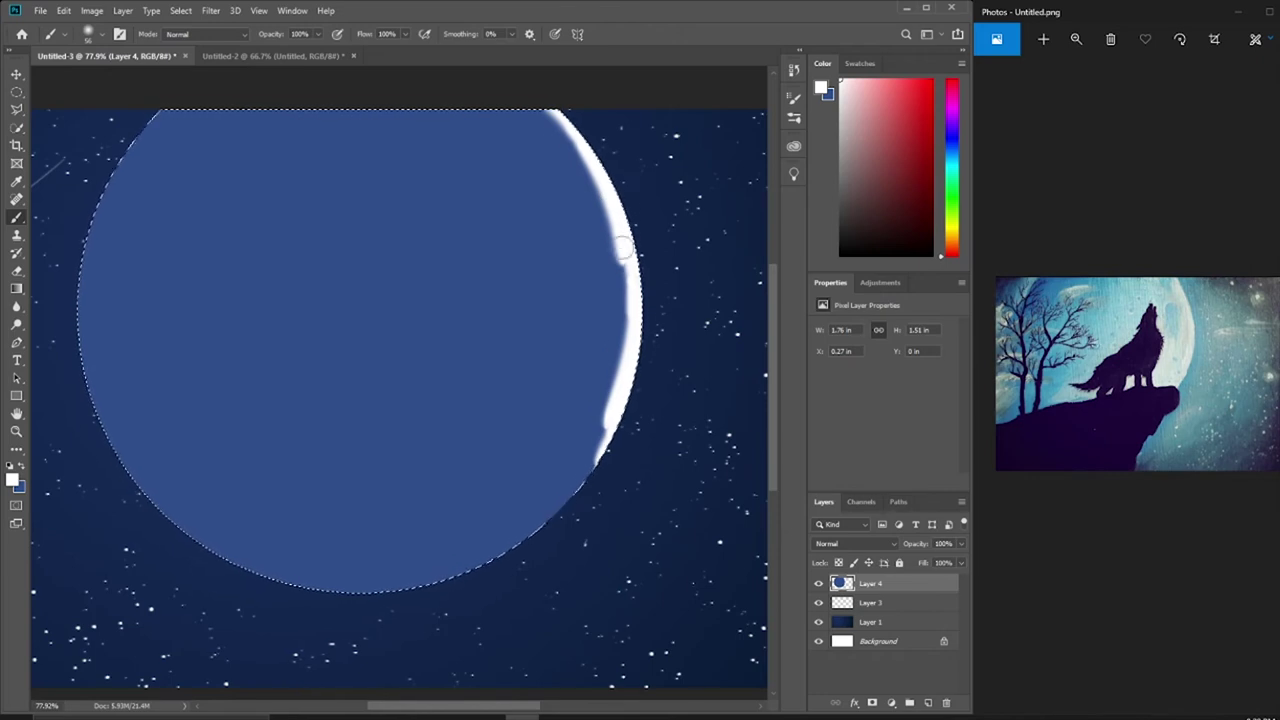
left_click_drag(622, 248, 598, 420)
key("ctrl+z")
- With Smoothing at 31%, paint one smooth white crescent along the moon's lower-right edge
left_click(512, 34)
left_click_drag(509, 54, 533, 54)
left_click_drag(557, 108, 489, 560)
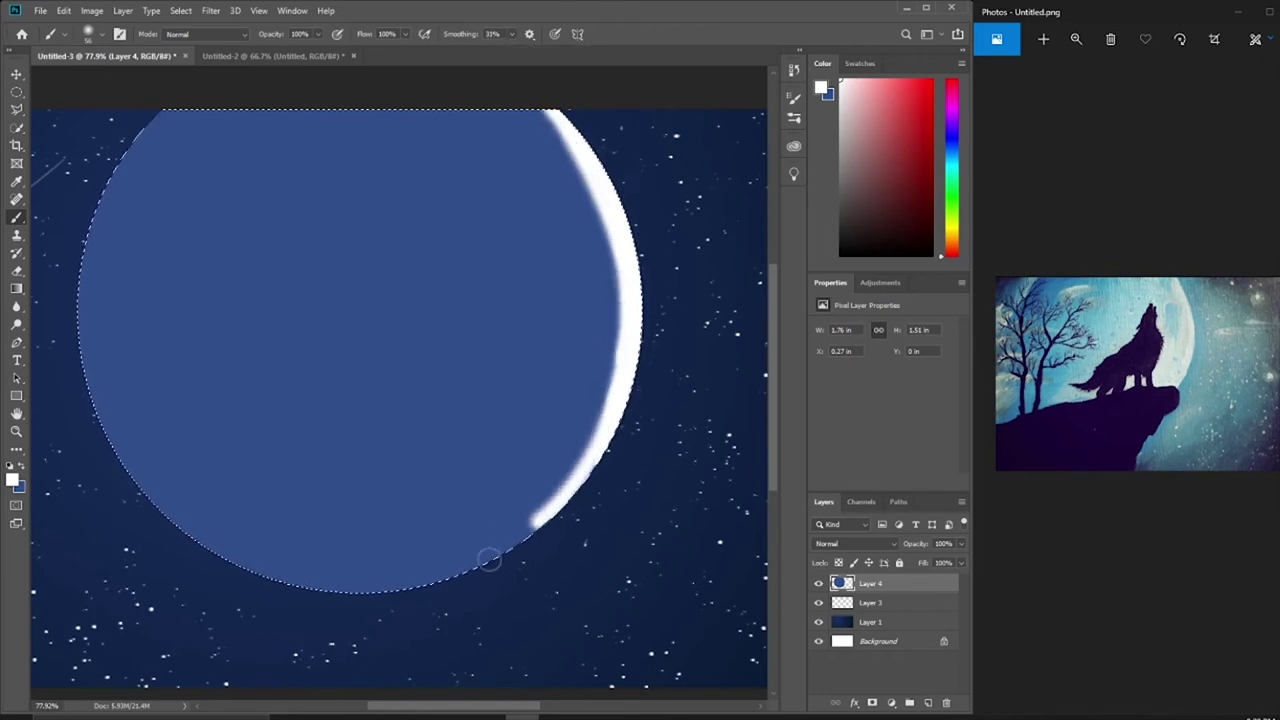
mouse_move(600, 180)
left_mouse_down()
mouse_move(386, 609)
mouse_move(620, 425)
left_mouse_up()
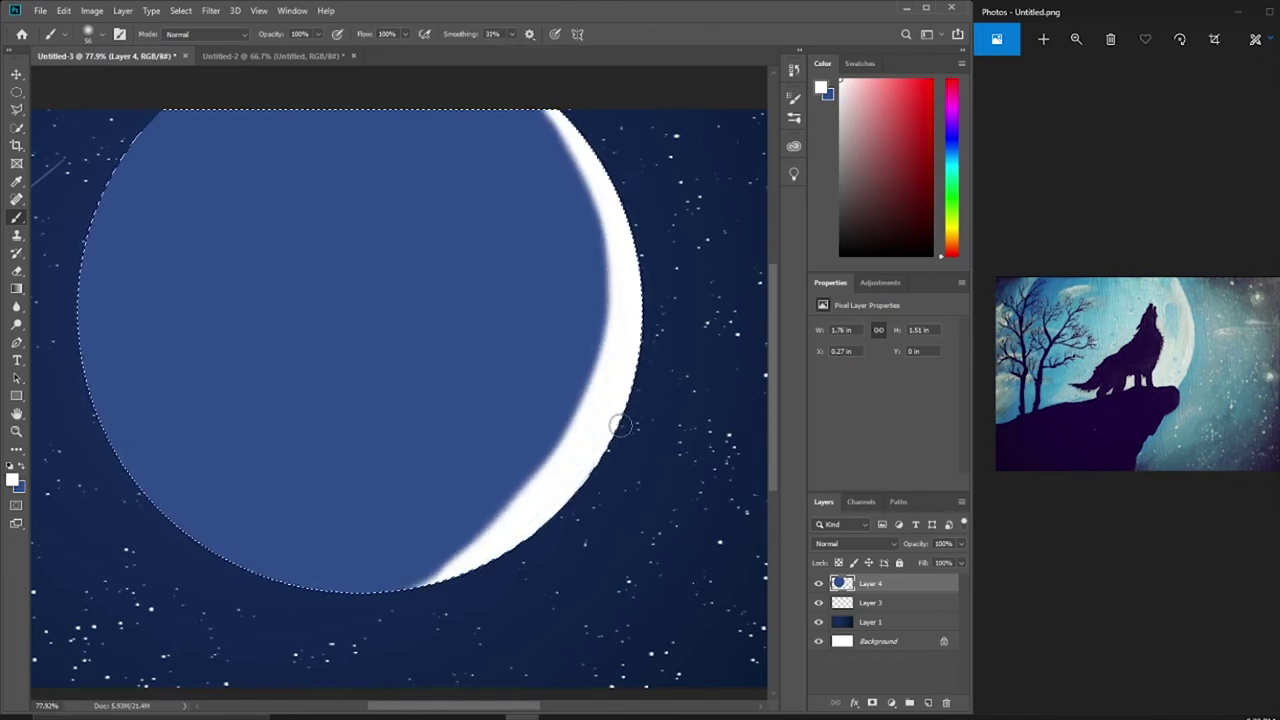
key("ctrl+minus")
key("ctrl+minus")
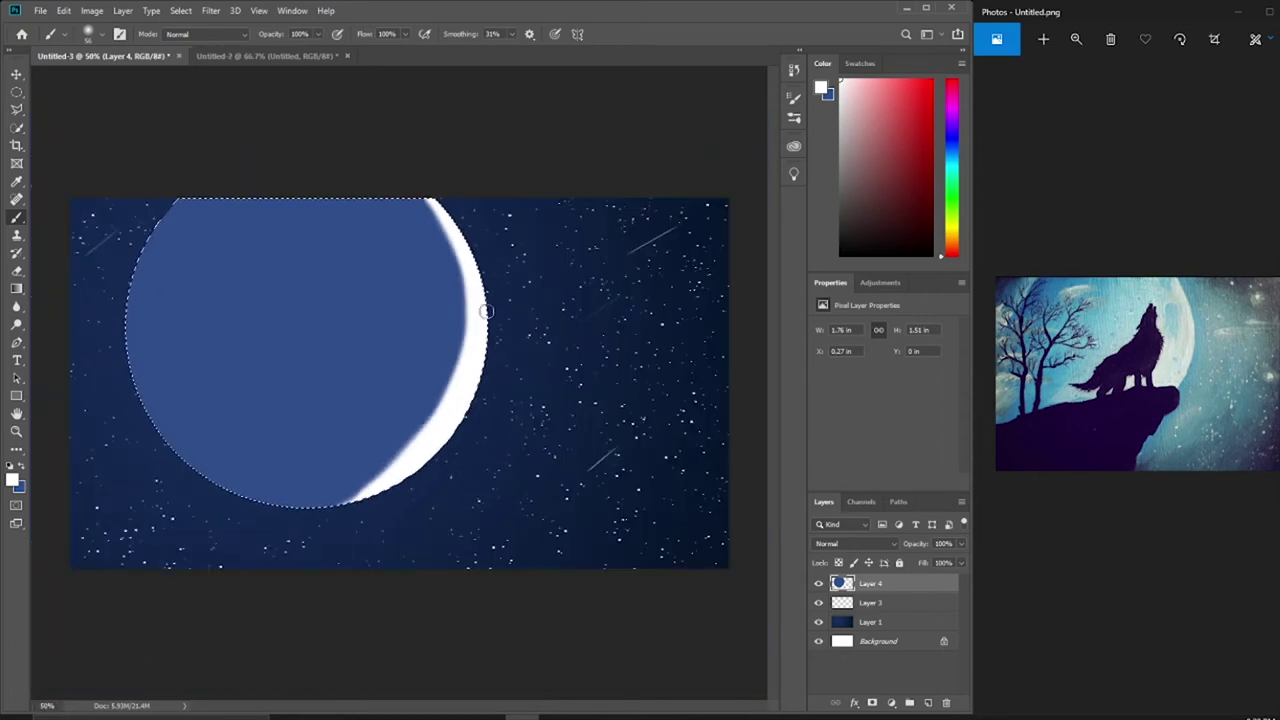
- Set the foreground to light blue-grey and brush a blue-grey band over the white crescent
left_click(14, 481)
left_click(806, 248)
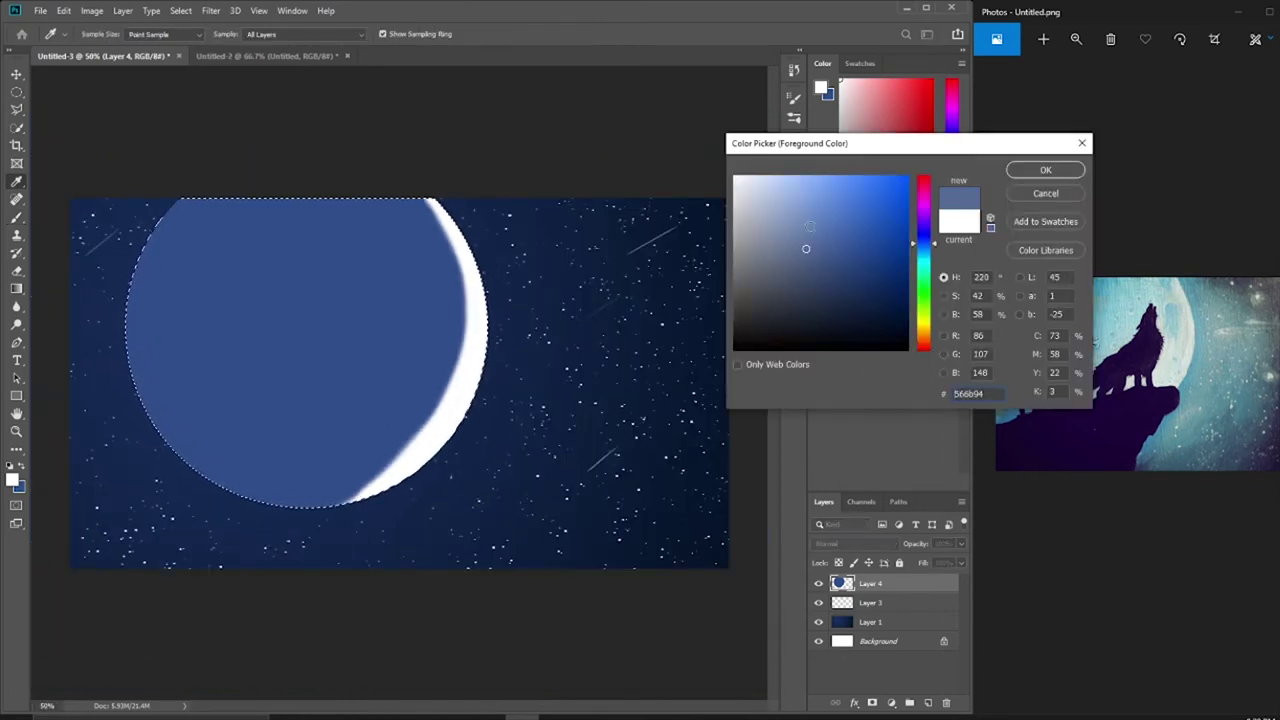
left_click(1046, 166)
mouse_move(448, 191)
left_mouse_down()
mouse_move(479, 276)
mouse_move(340, 500)
left_mouse_up()
mouse_move(470, 315)
left_mouse_down()
mouse_move(390, 480)
mouse_move(465, 232)
left_mouse_up()
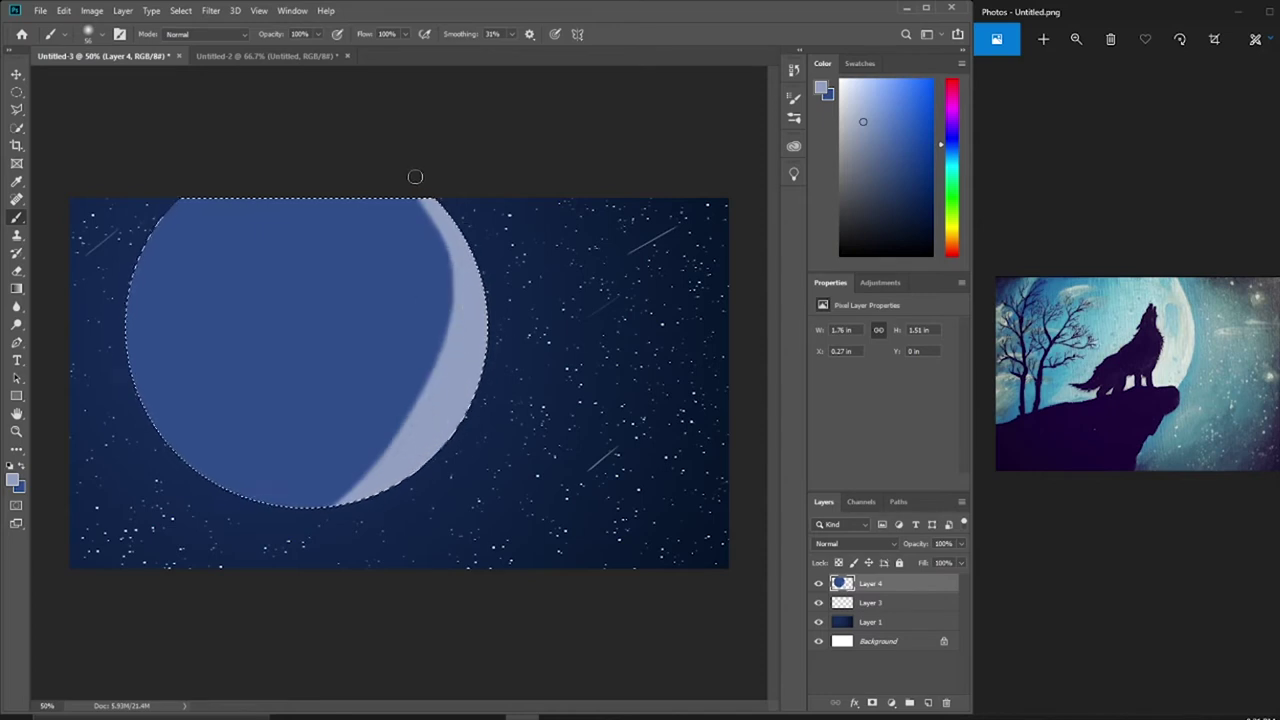
left_click_drag(414, 177, 340, 495)
left_click_drag(443, 200, 355, 480)
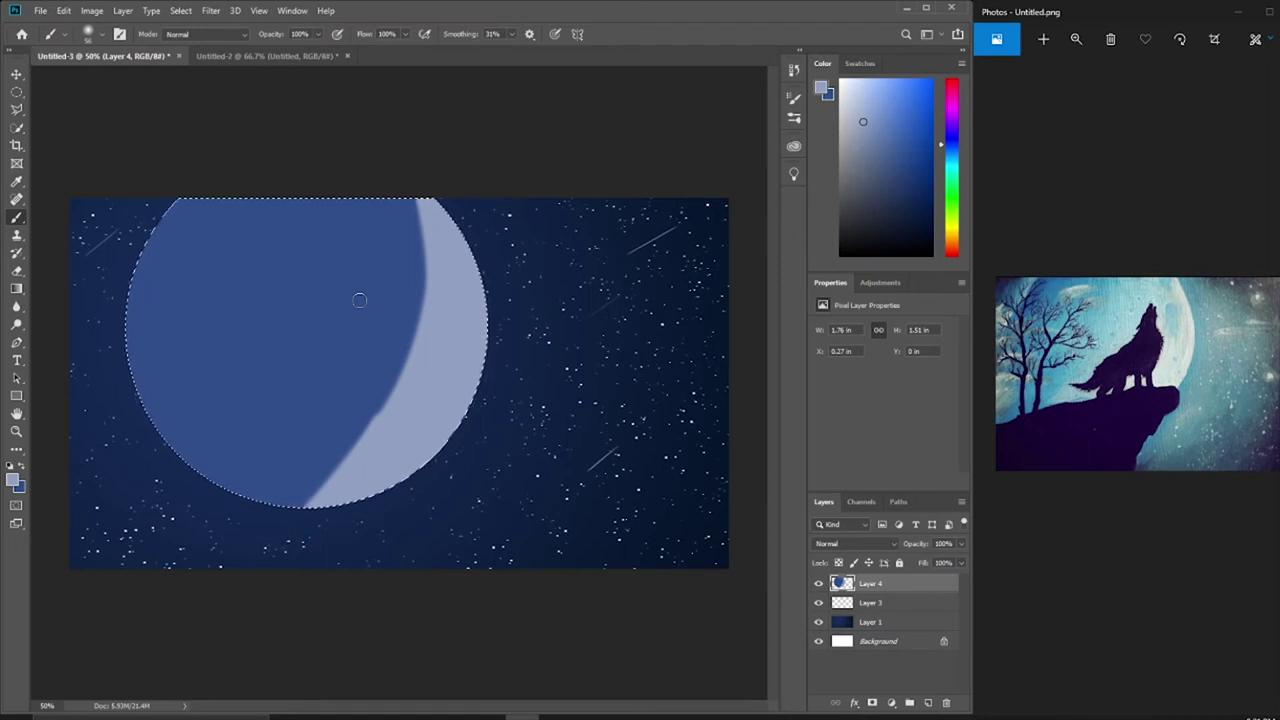
- Soften and blend the light band diagonally across the moon toward its lower left
left_click(90, 33)
mouse_move(415, 230)
left_mouse_down()
mouse_move(250, 480)
mouse_move(295, 450)
mouse_move(375, 352)
mouse_move(240, 475)
mouse_move(310, 475)
left_mouse_up()
left_click_drag(395, 260, 260, 475)
left_click_drag(425, 230, 315, 475)
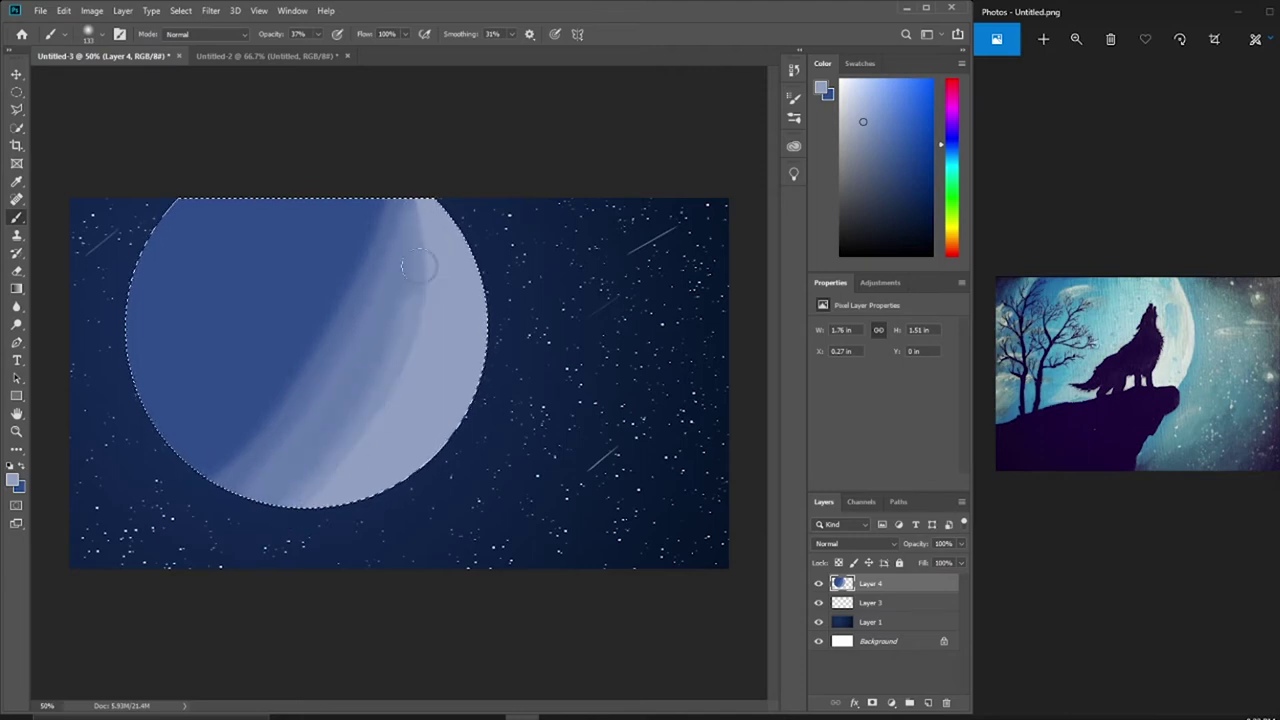
mouse_move(418, 265)
left_mouse_down()
mouse_move(300, 475)
mouse_move(285, 478)
left_mouse_up()
left_click_drag(400, 248, 268, 478)
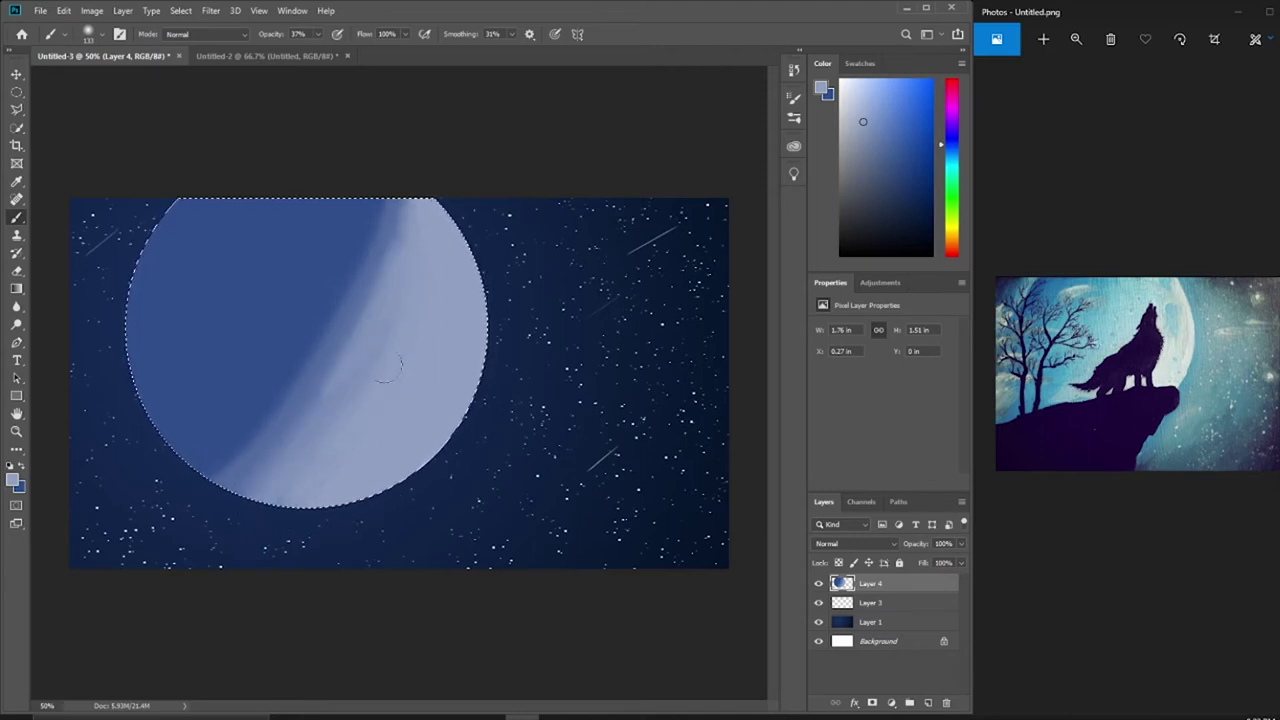
- With a 202 brush at 15% opacity, softly brighten the moon's light band
left_click(88, 33)
left_click_drag(60, 80, 100, 80)
key("Return")
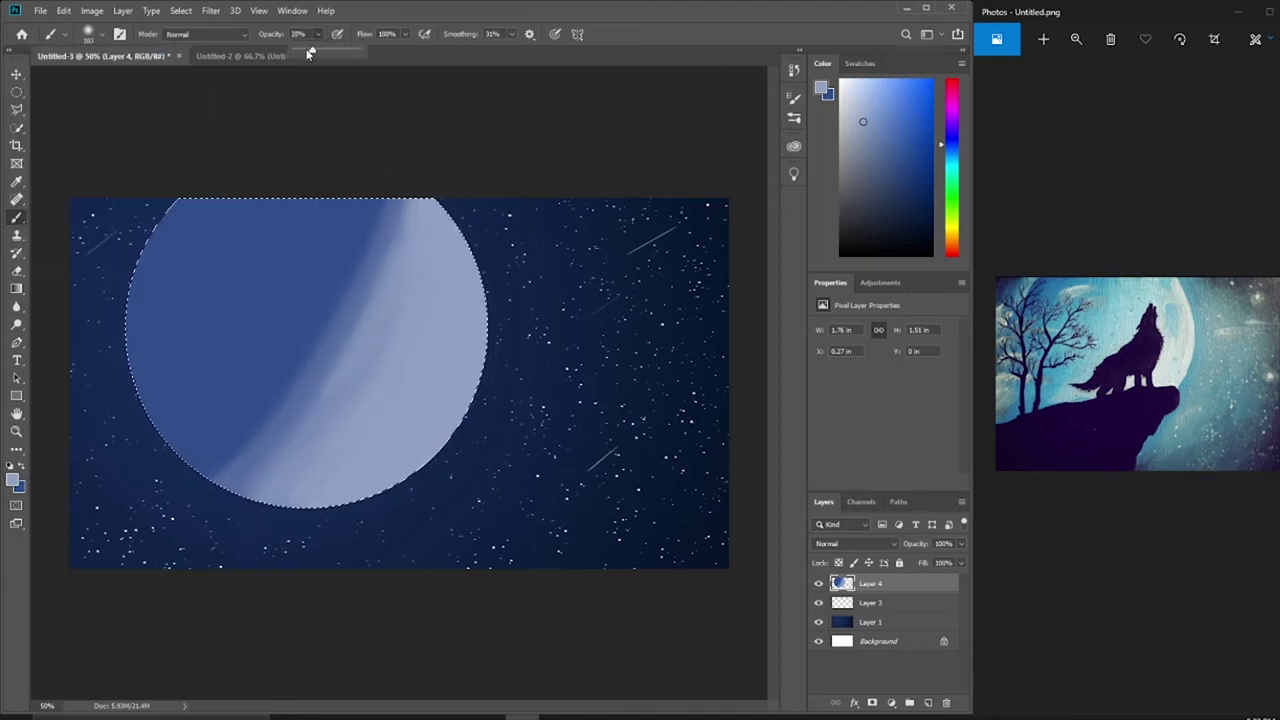
key("1")
key("5")
left_click_drag(380, 230, 200, 460)
left_click_drag(340, 230, 210, 470)
left_click_drag(385, 242, 290, 408)
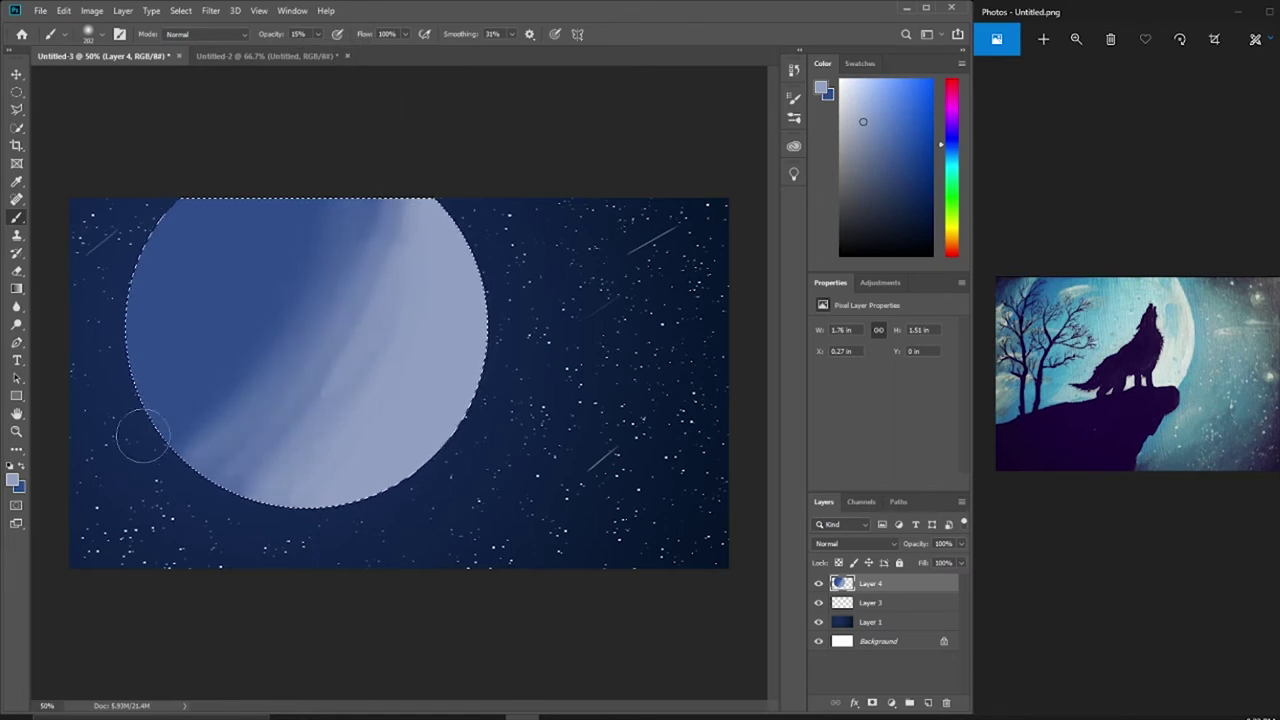
mouse_move(143, 435)
left_mouse_down()
mouse_move(355, 270)
mouse_move(200, 405)
left_mouse_up()
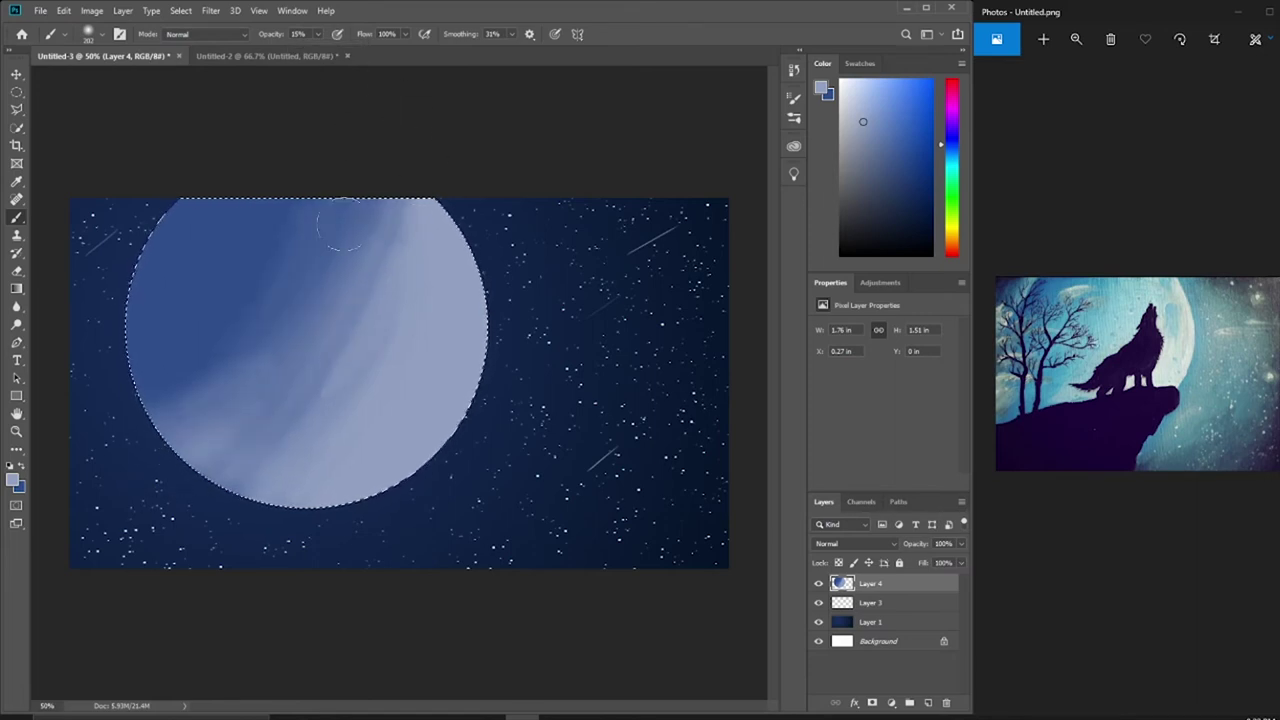
key("ctrl+minus")
key("ctrl+plus")
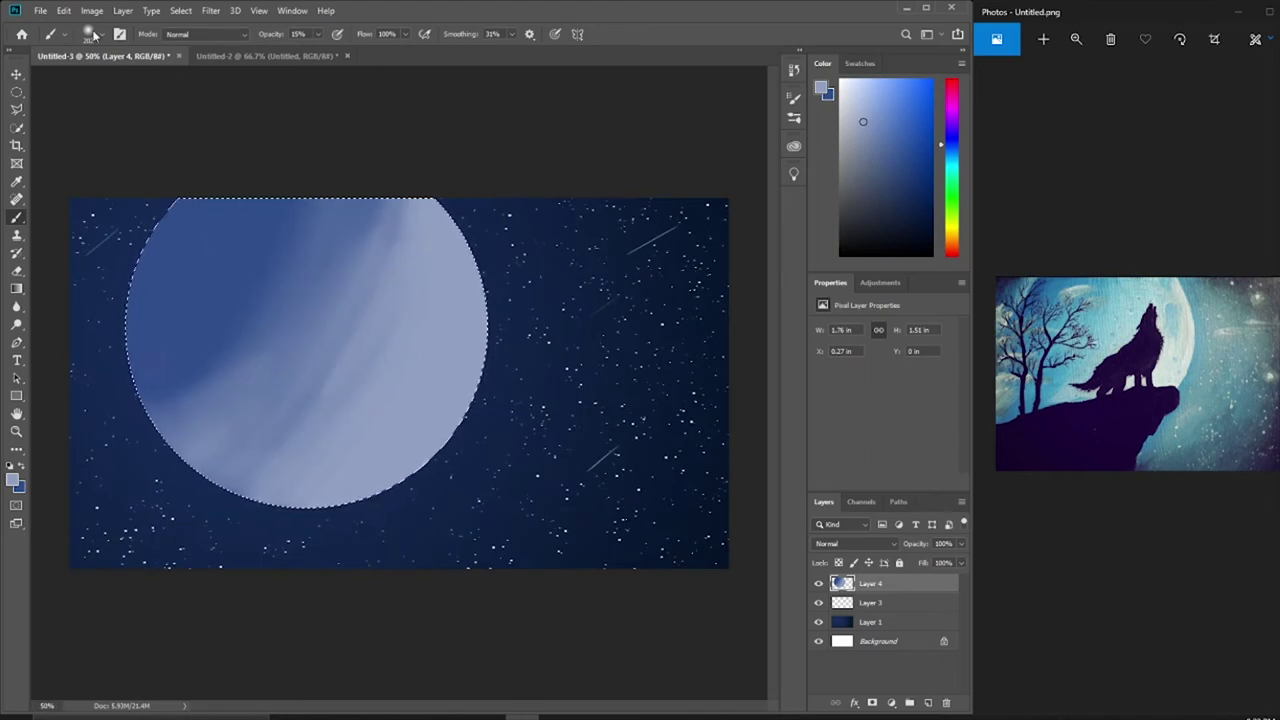
- Sample a darker blue from the moon and adjust brush opacity to dab crater spots
key("i")
key("b")
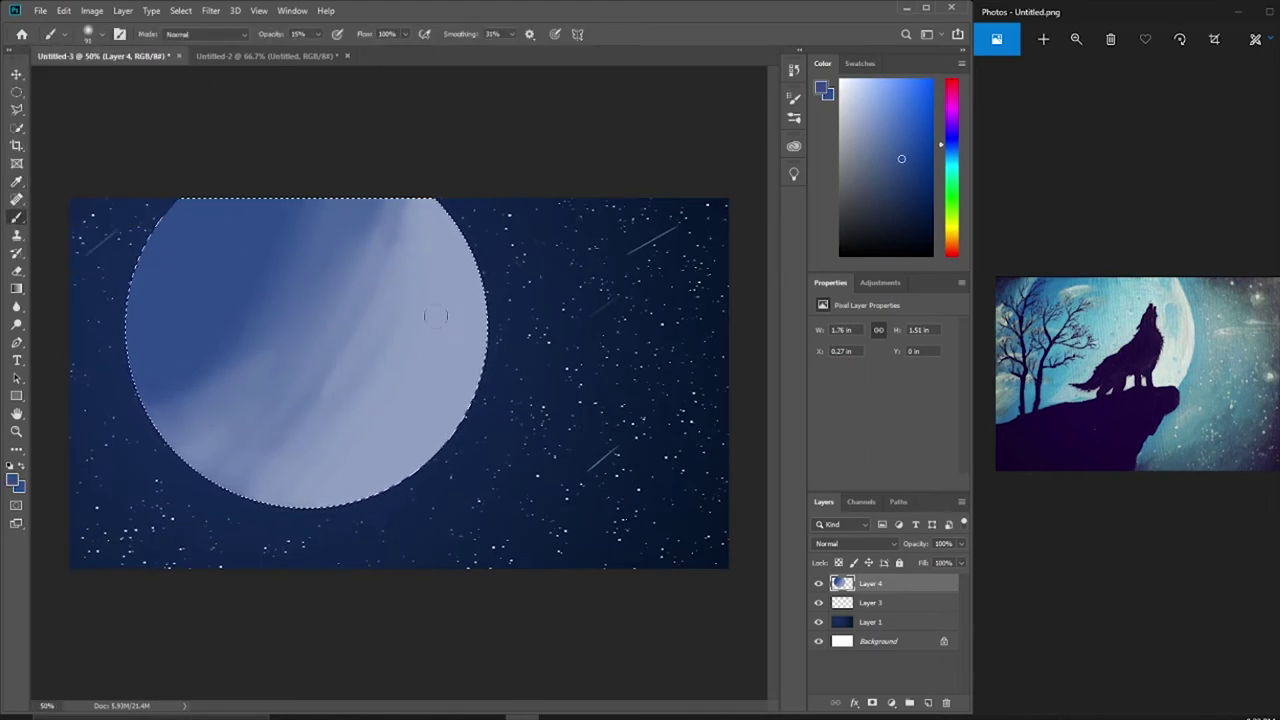
left_click(88, 34)
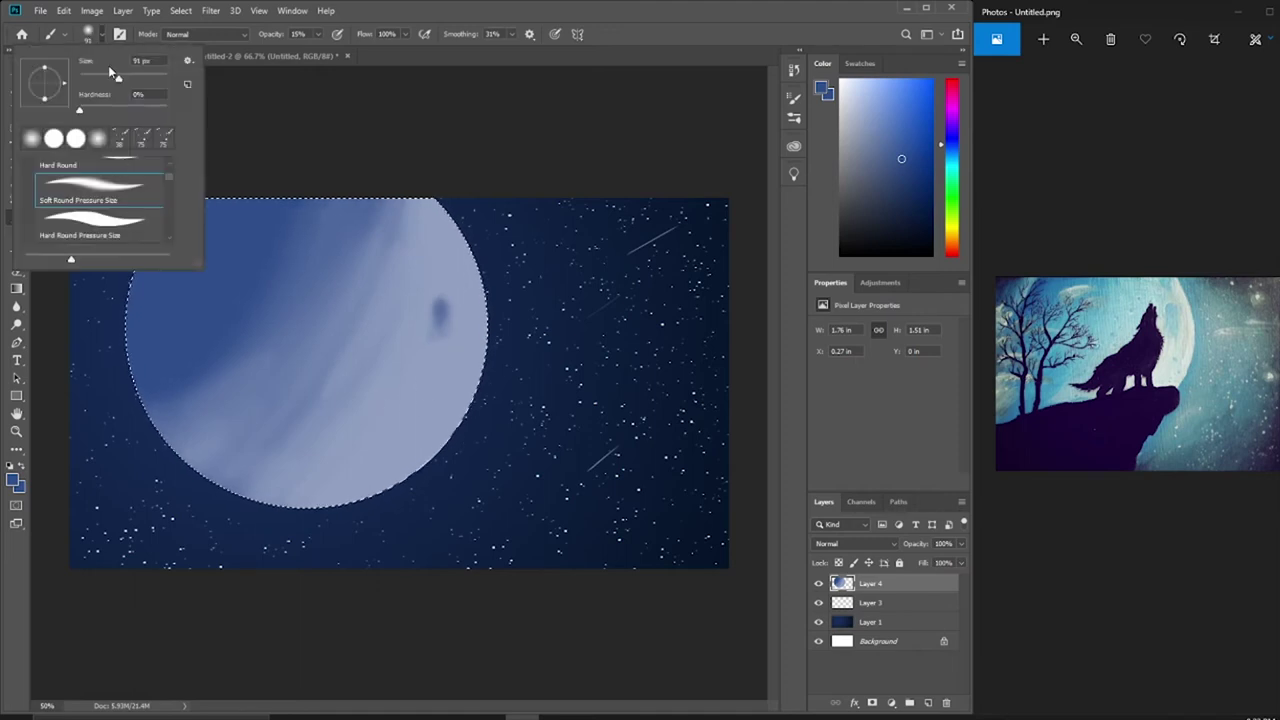
left_click_drag(318, 34, 330, 48)
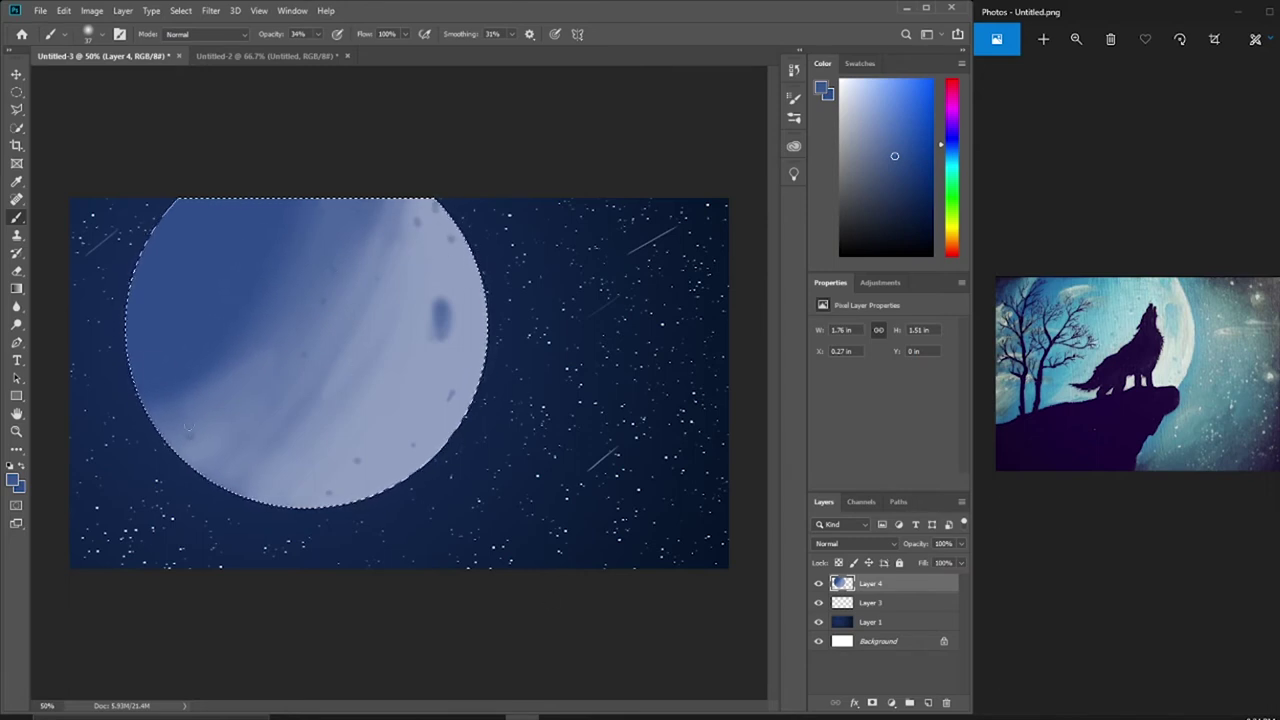
key("ctrl+minus")
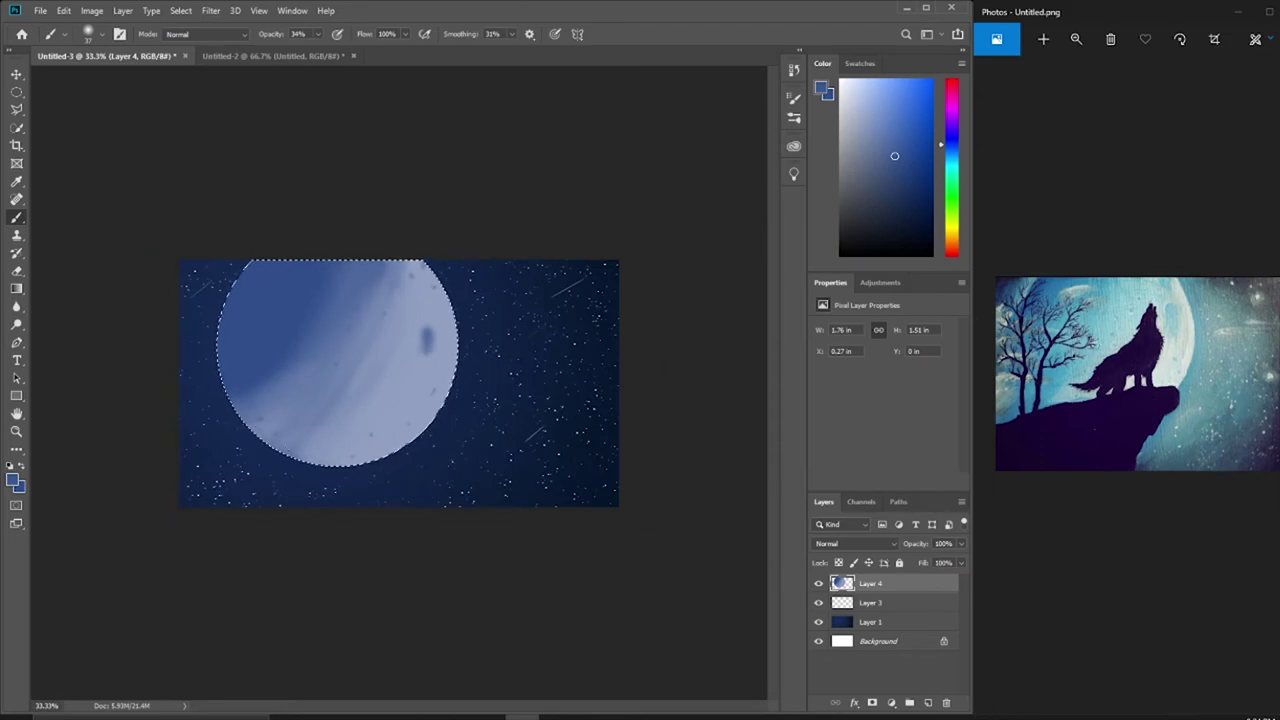
- Zoom in to add lighter crater rims and small specks, then zoom out to the whole moon
scroll(333, 476, "up", 5)
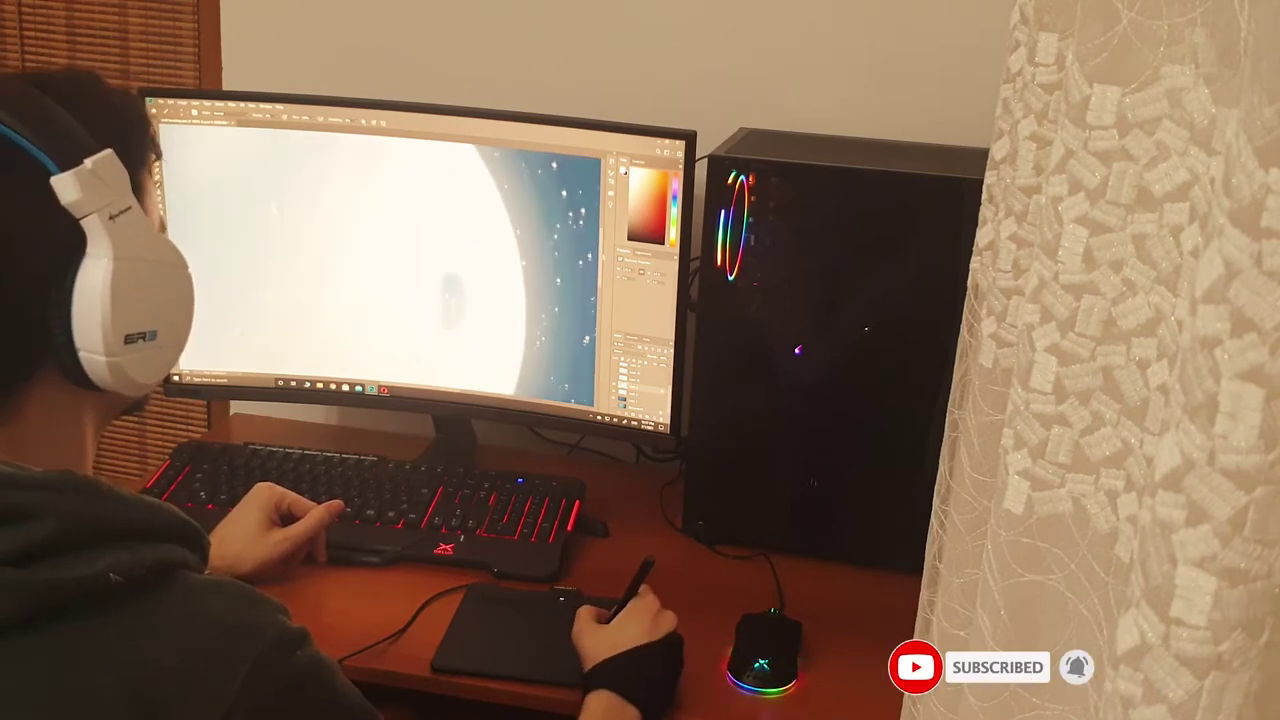
key("ctrl+minus")
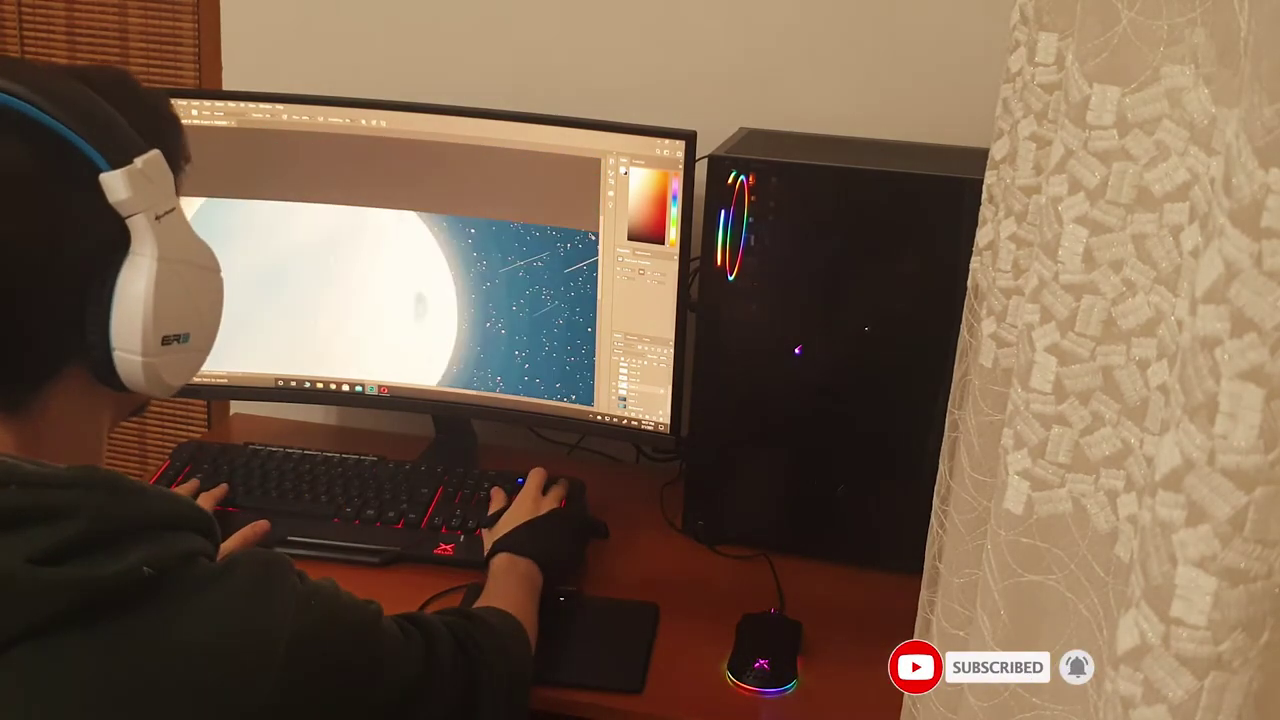
key("ctrl+minus")
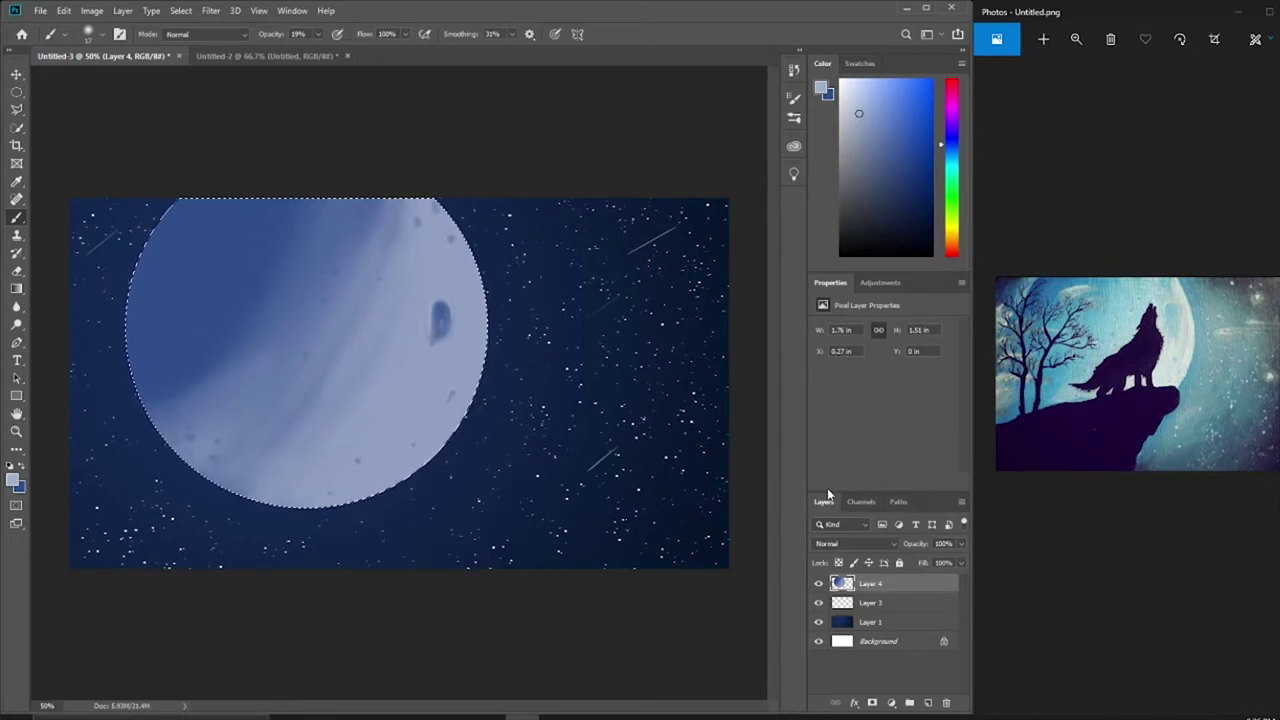
- Raise the brush opacity to 37%
key("ctrl+minus")
key("ctrl+plus")
key("ctrl+plus")
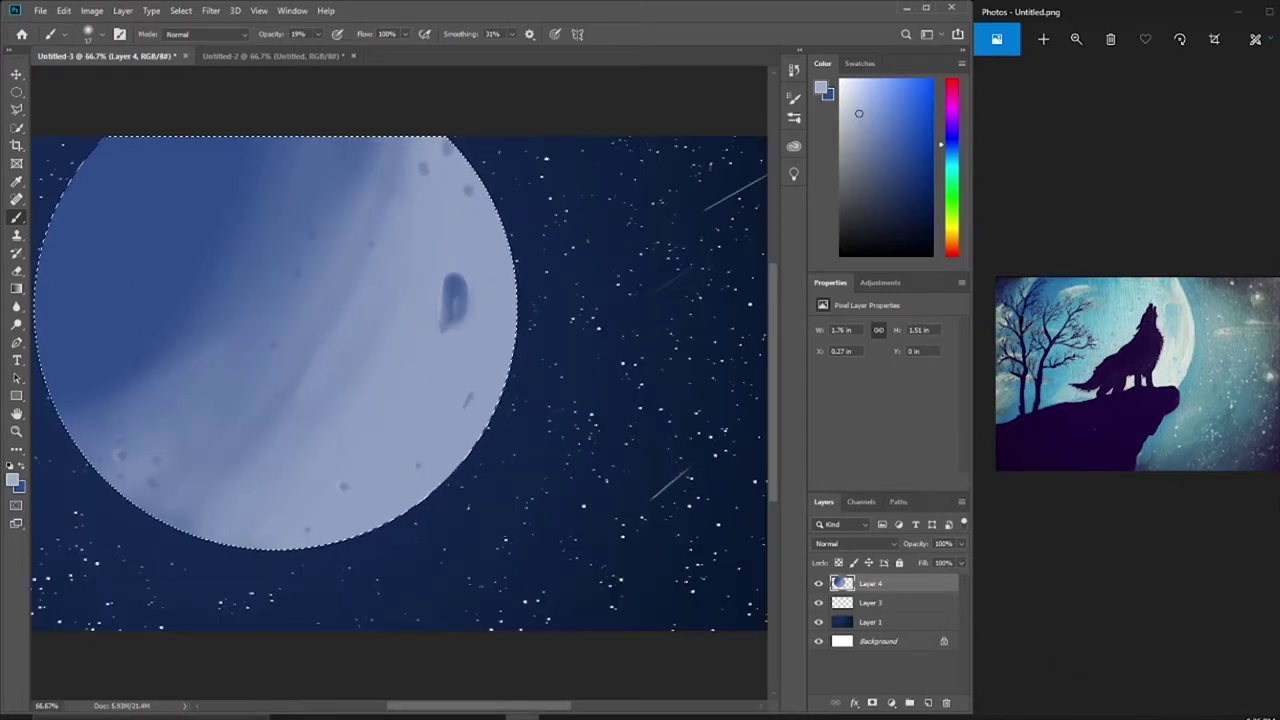
key("3")
key("7")
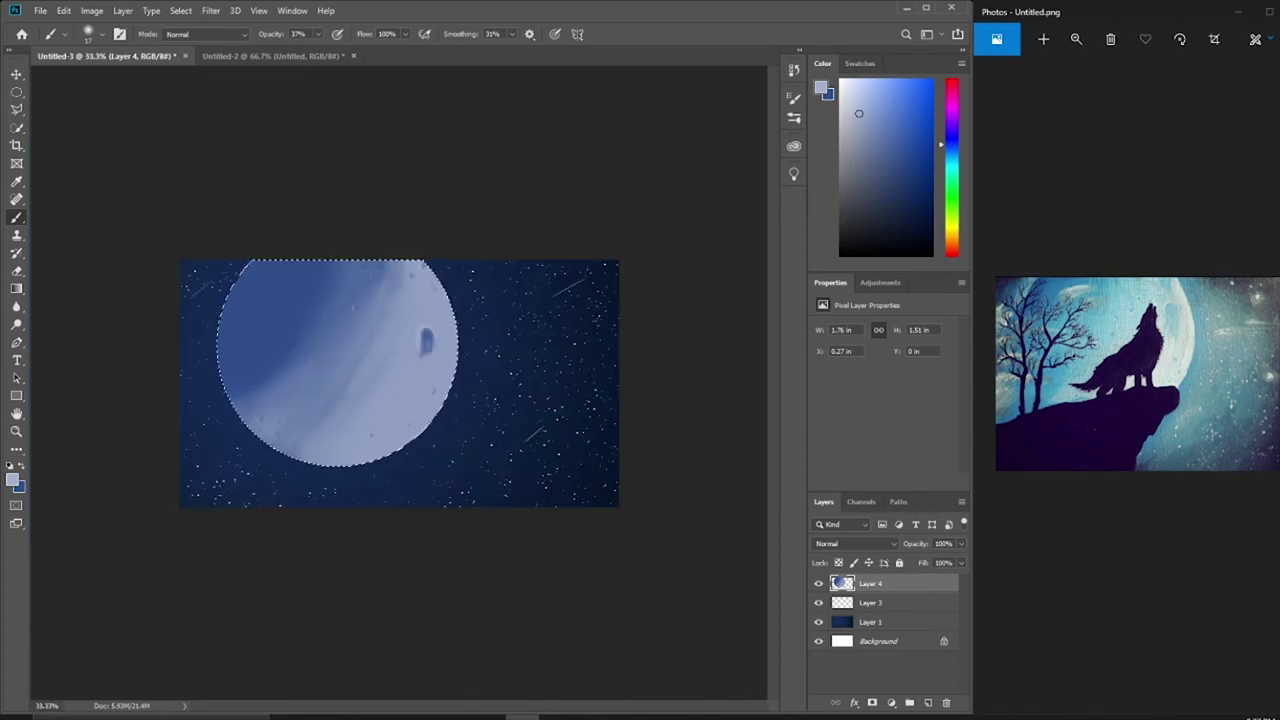
left_click(95, 34)
left_click(377, 175)
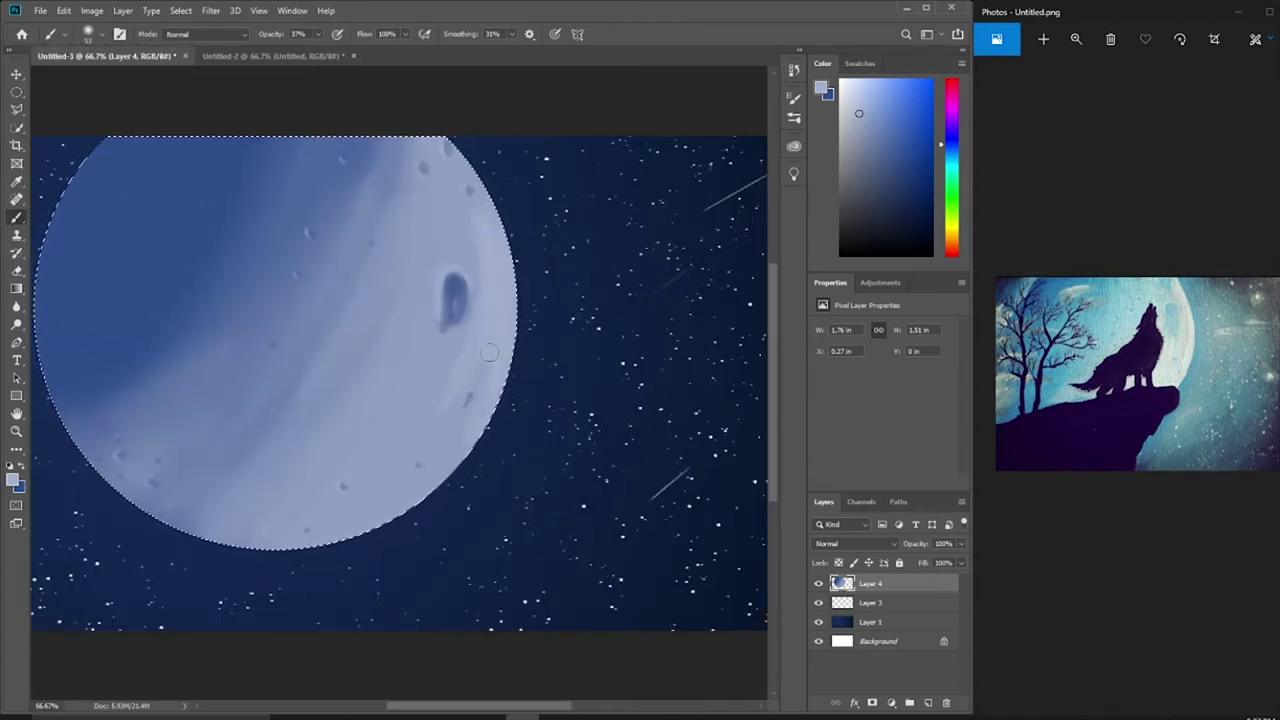
key("ctrl+minus")
key("ctrl+minus")
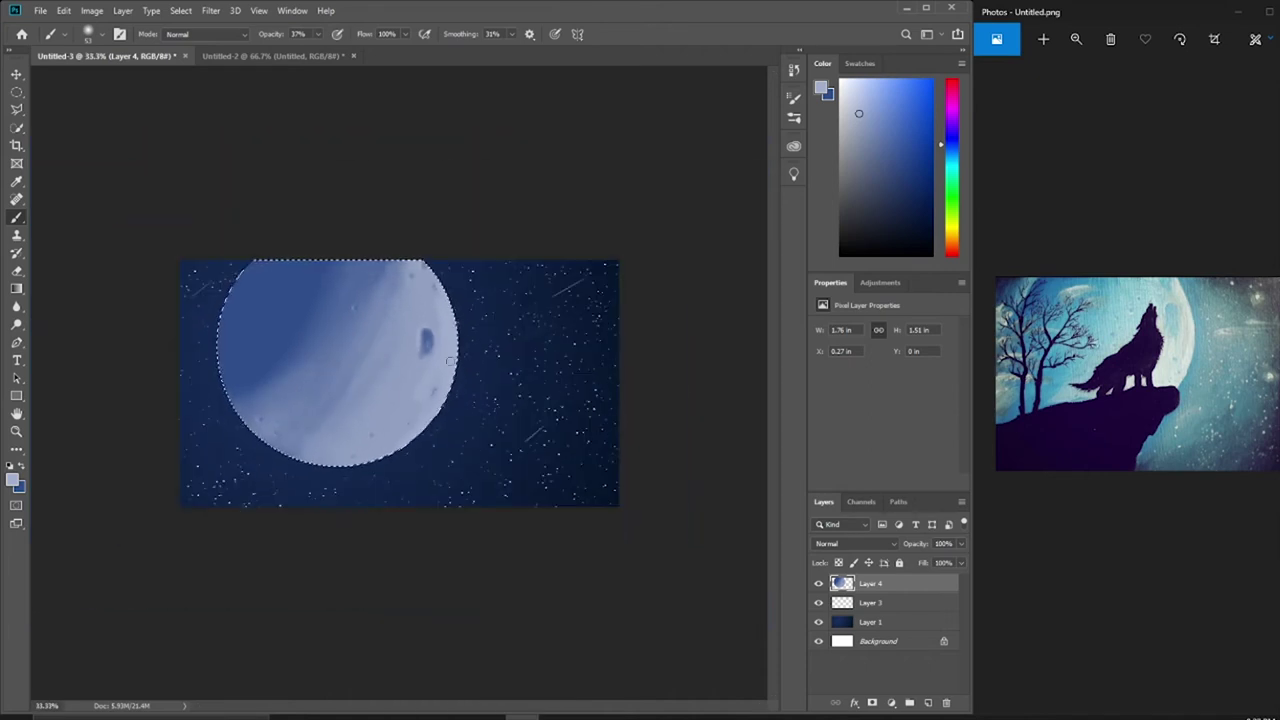
- Deselect and restore the moon selection, returning to the Brush at 50% zoom
key("m")
key("ctrl+d")
key("ctrl+minus")
key("ctrl+plus")
key("ctrl+plus")
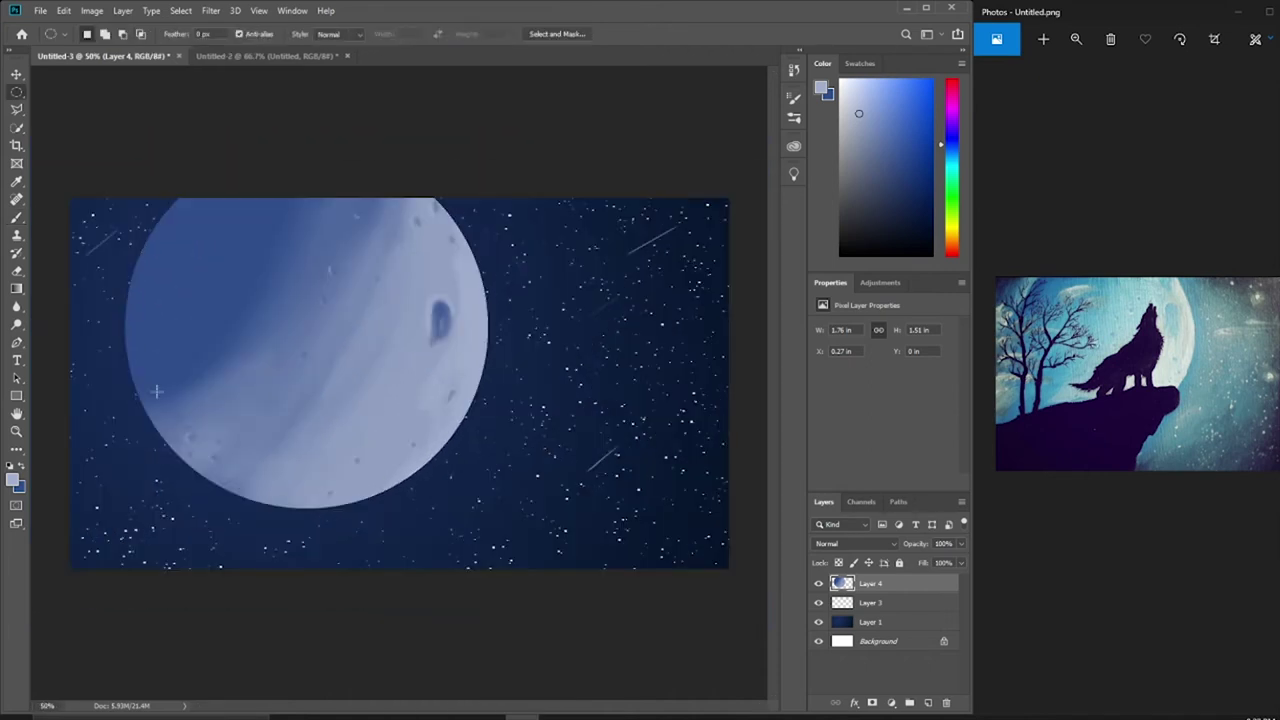
key("ctrl+shift+d")
key("b")
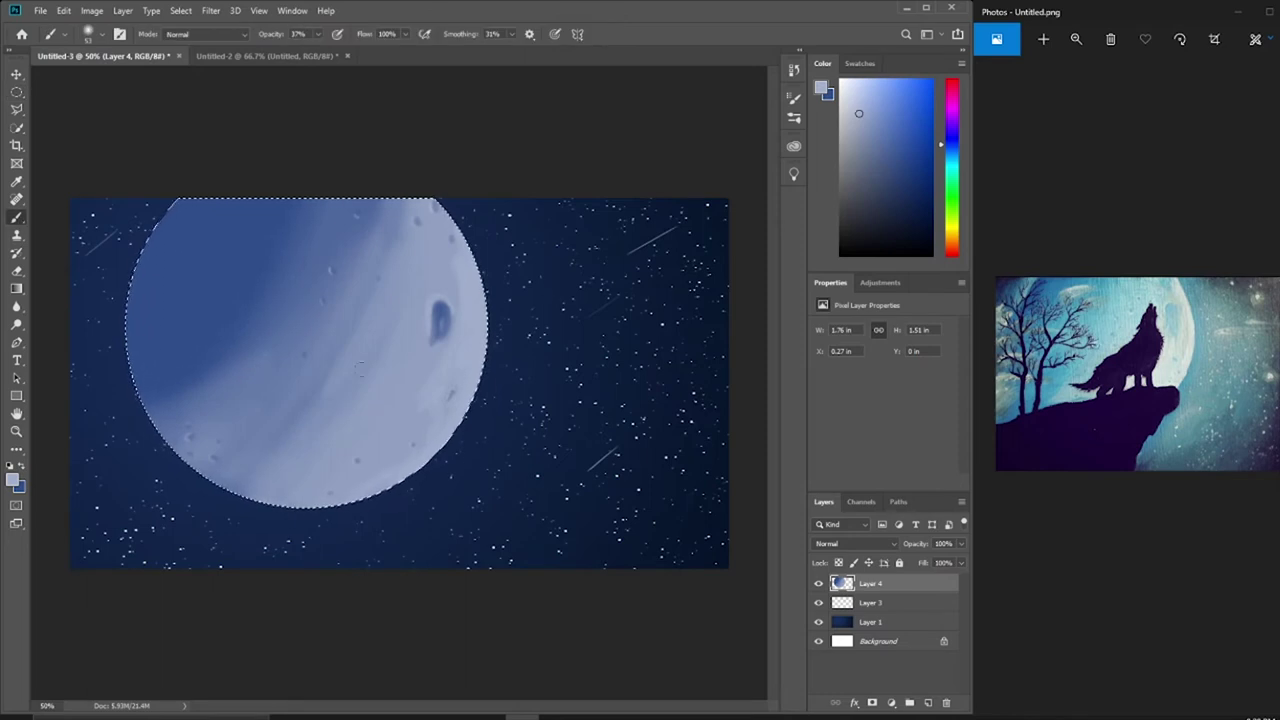
key("ctrl+minus")
key("ctrl+minus")
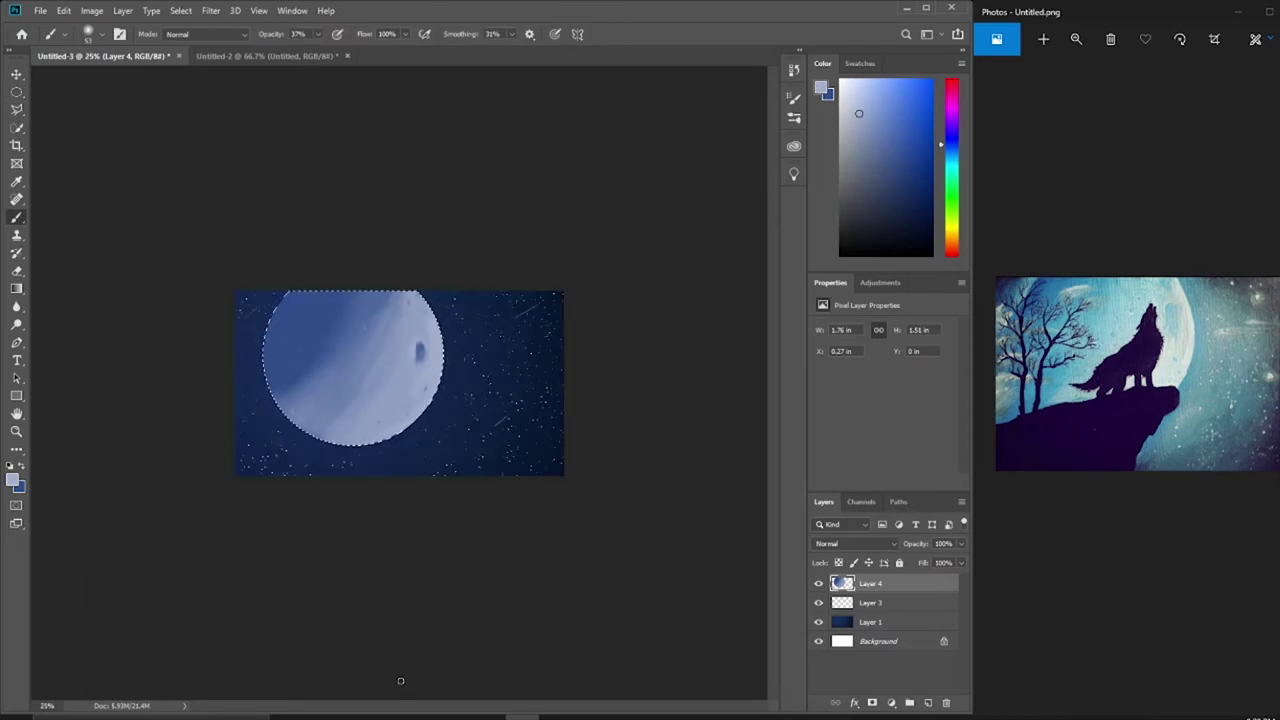
key("ctrl+plus")
key("ctrl+plus")
key("ctrl+plus")
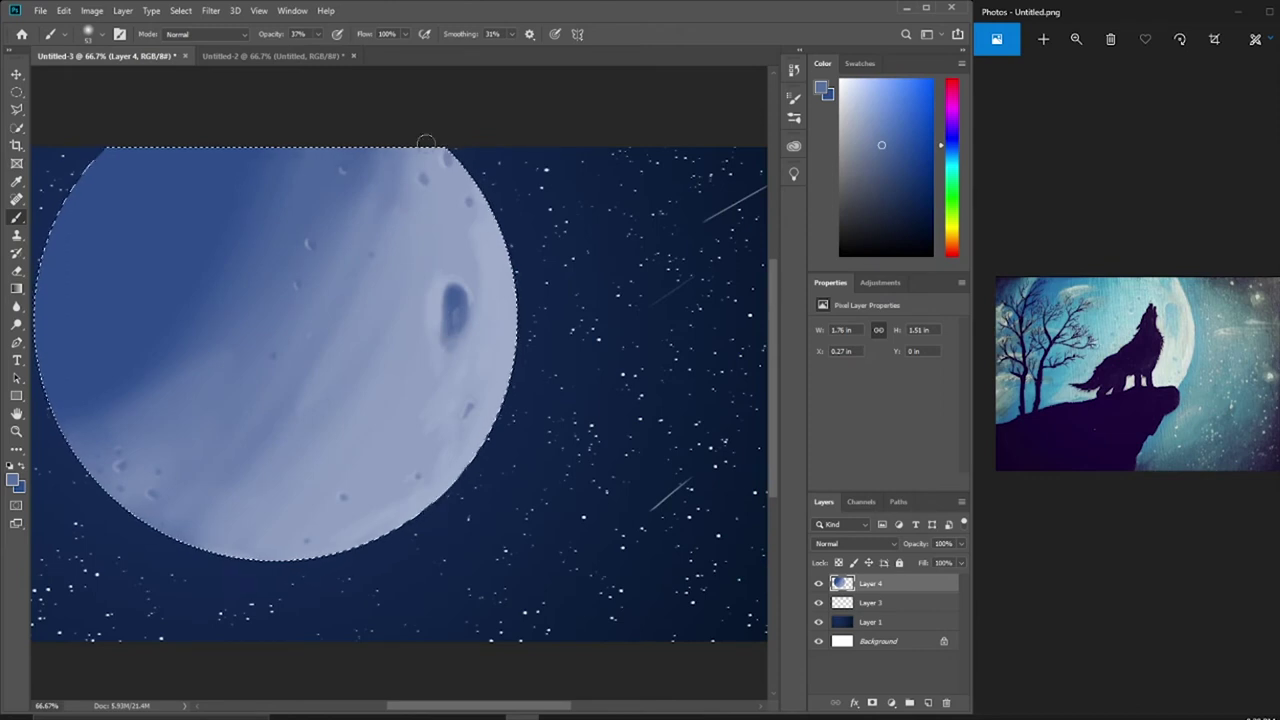
- Dab small craters on the moon, adding lighter-blue ones near its top edge with a smaller brush
left_click(489, 366)
left_click(436, 213)
left_click(95, 34)
double_click(44, 128)
left_click(865, 101)
left_click(379, 173)
left_click(444, 158)
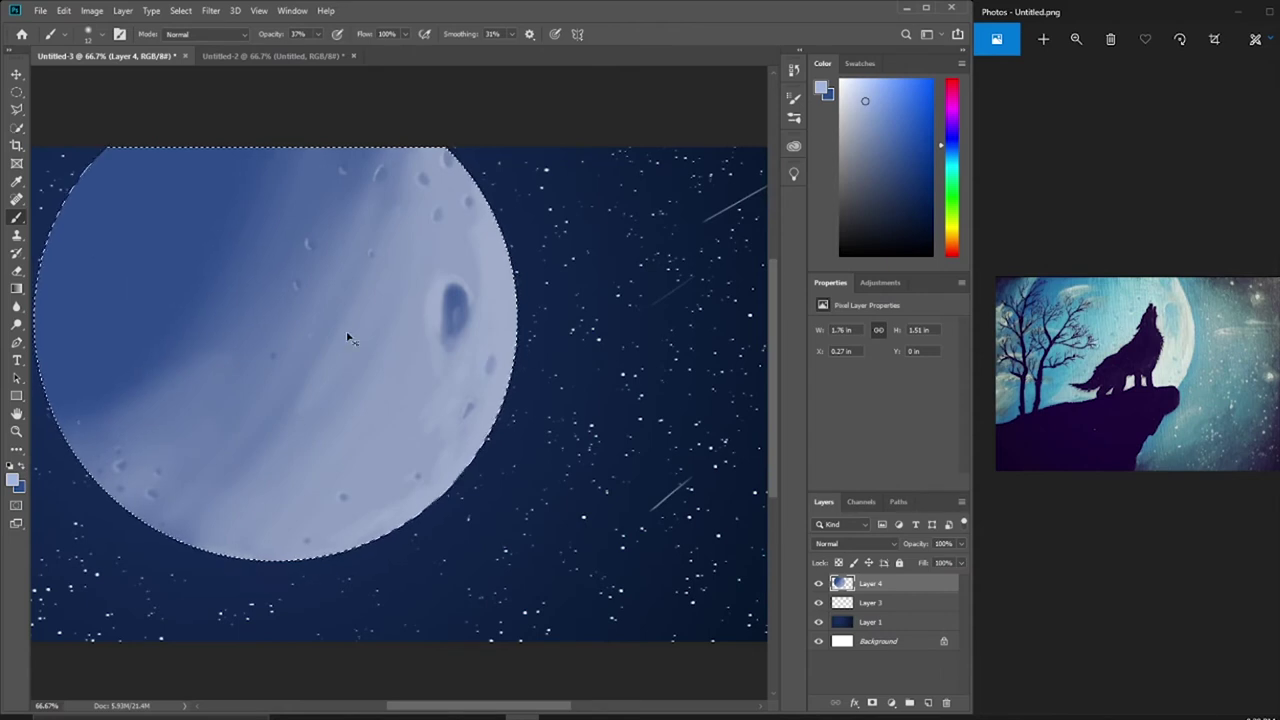
scroll(395, 285, "down", 1)
scroll(395, 285, "up", 2)
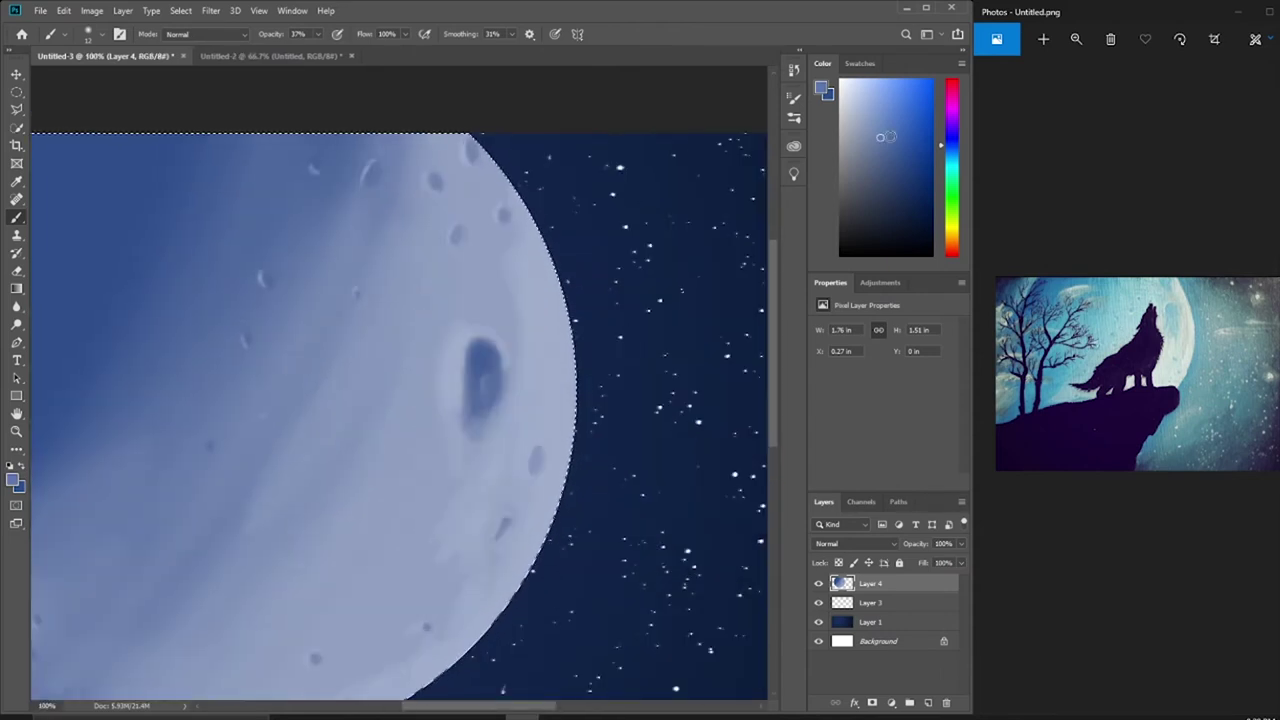
- Pick a darker, more saturated blue and shrink the brush to 4 pixels
left_click(404, 211, "alt")
left_click(96, 34)
left_click(399, 214)
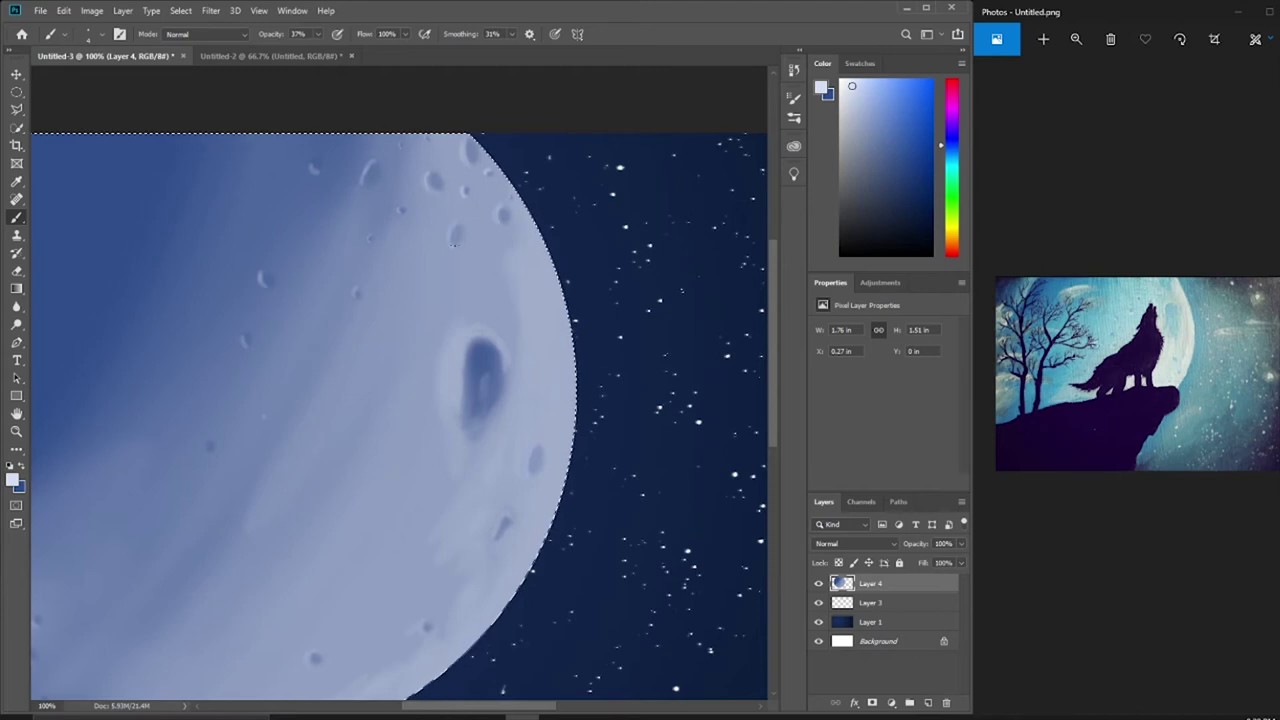
key("ctrl+minus")
key("ctrl+minus")
key("ctrl+minus")
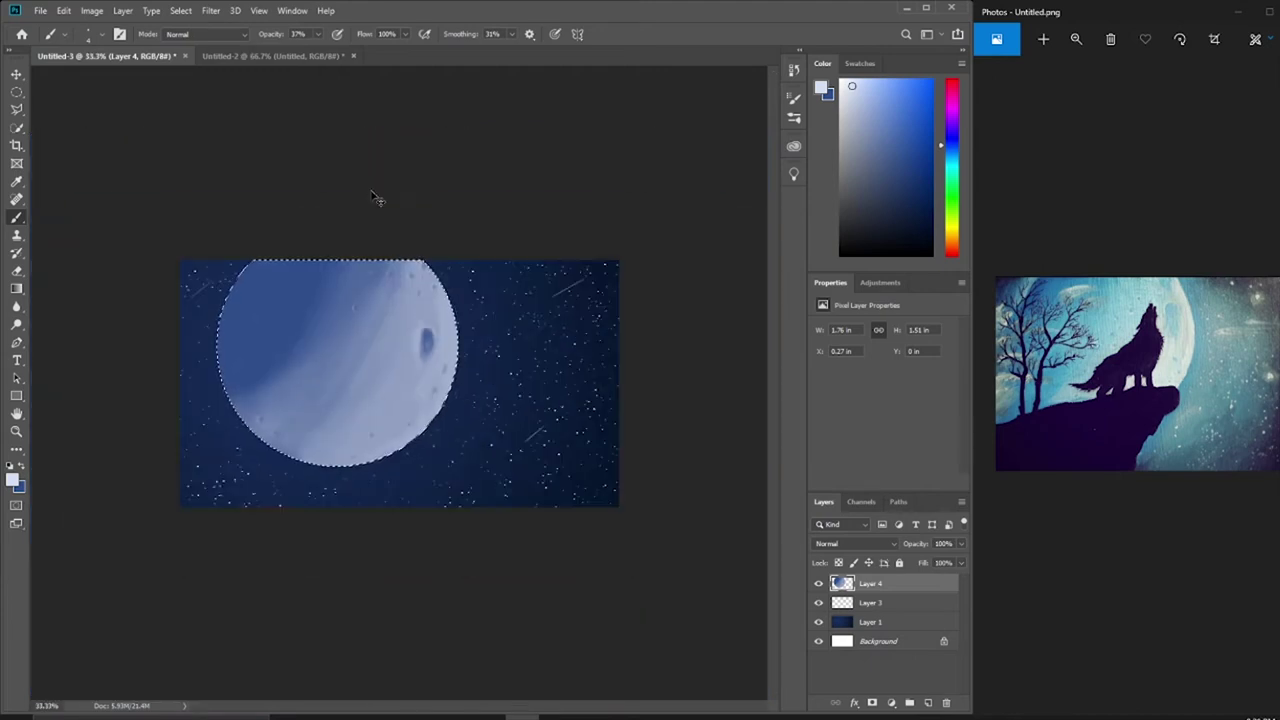
key("ctrl+plus")
key("ctrl+plus")
key("ctrl+plus")
- With a fine-tipped brush in lighter blue, paint highlight strokes across the moon
left_click(96, 34)
left_click(40, 150)
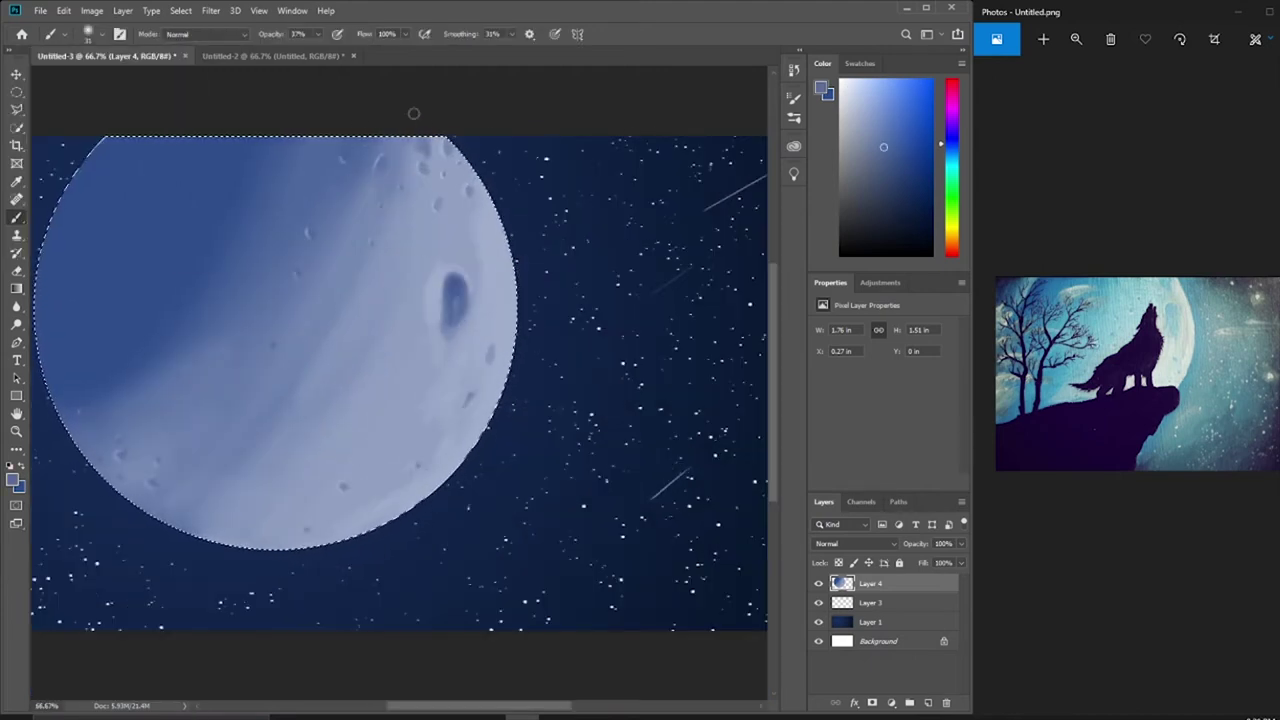
left_click(100, 190, "alt")
left_click(96, 34)
left_click(60, 150)
left_click(470, 300, "alt")
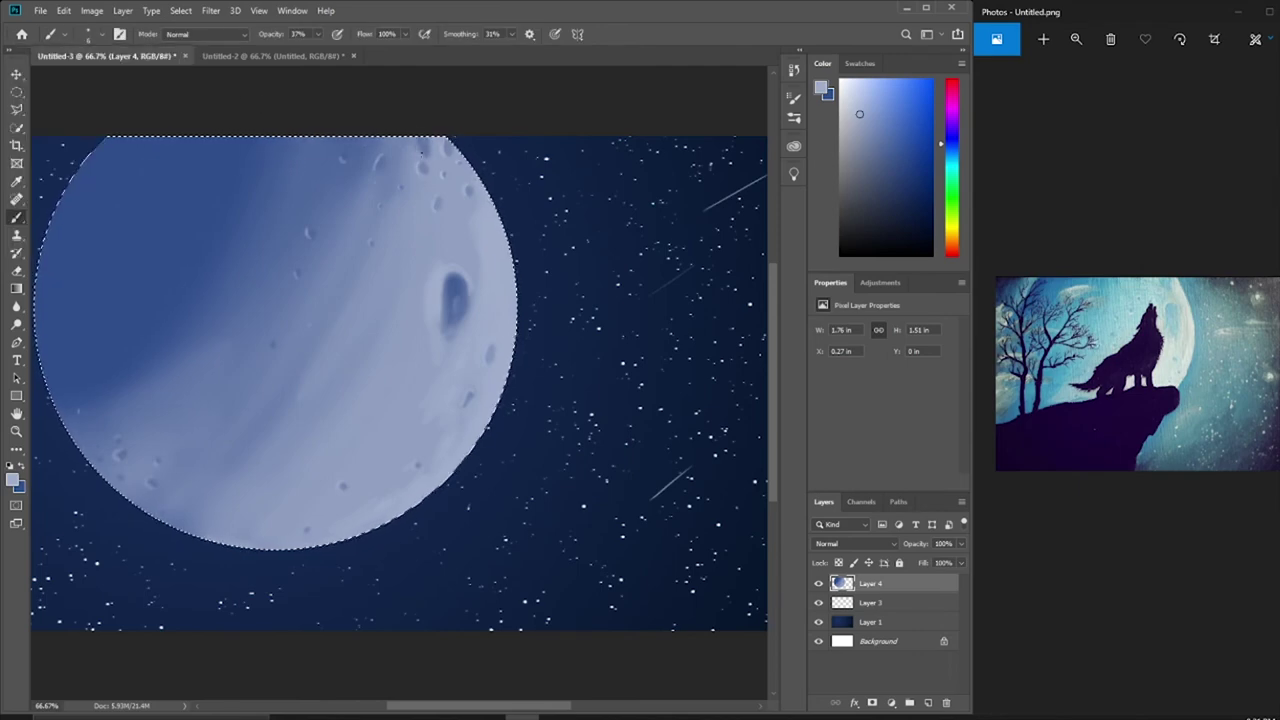
left_click_drag(500, 230, 450, 420)
- Set a light blue foreground colour in the Color Picker for crater highlights
key("ctrl+plus")
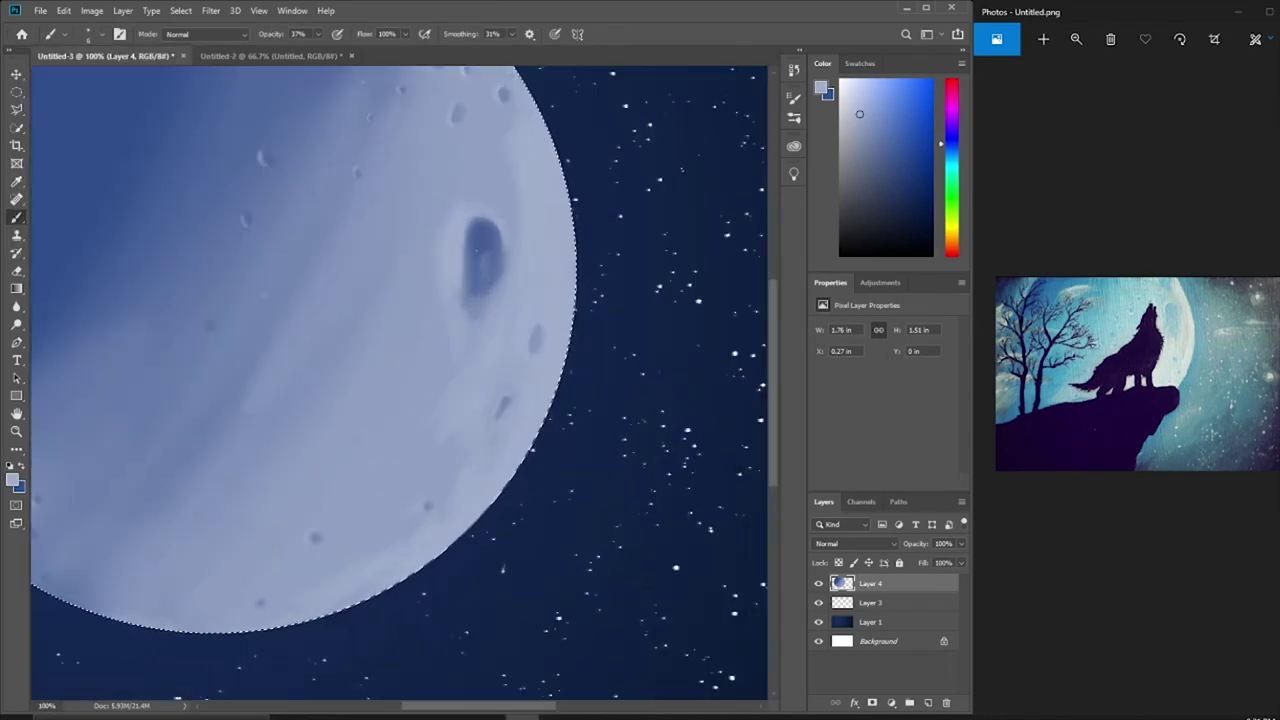
key("ctrl+minus")
key("ctrl+minus")
key("ctrl+minus")
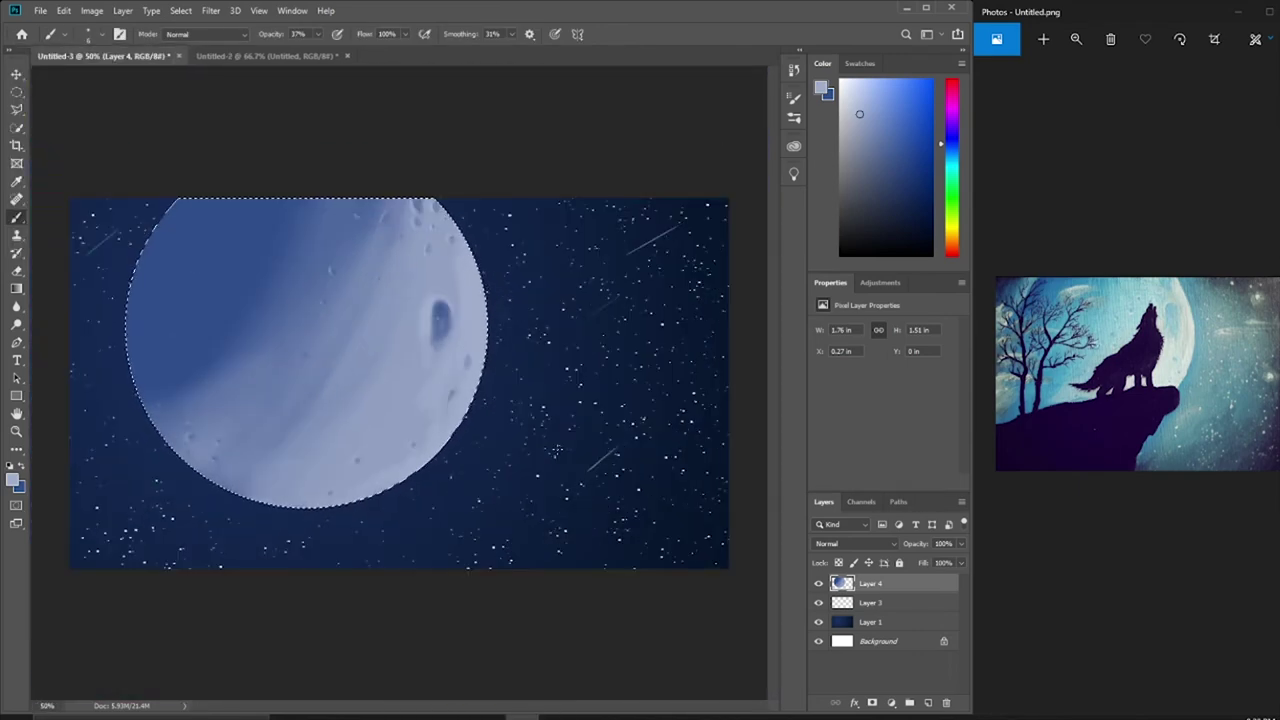
key("ctrl+plus")
key("ctrl+plus")
key("ctrl+plus")
left_click(88, 34)
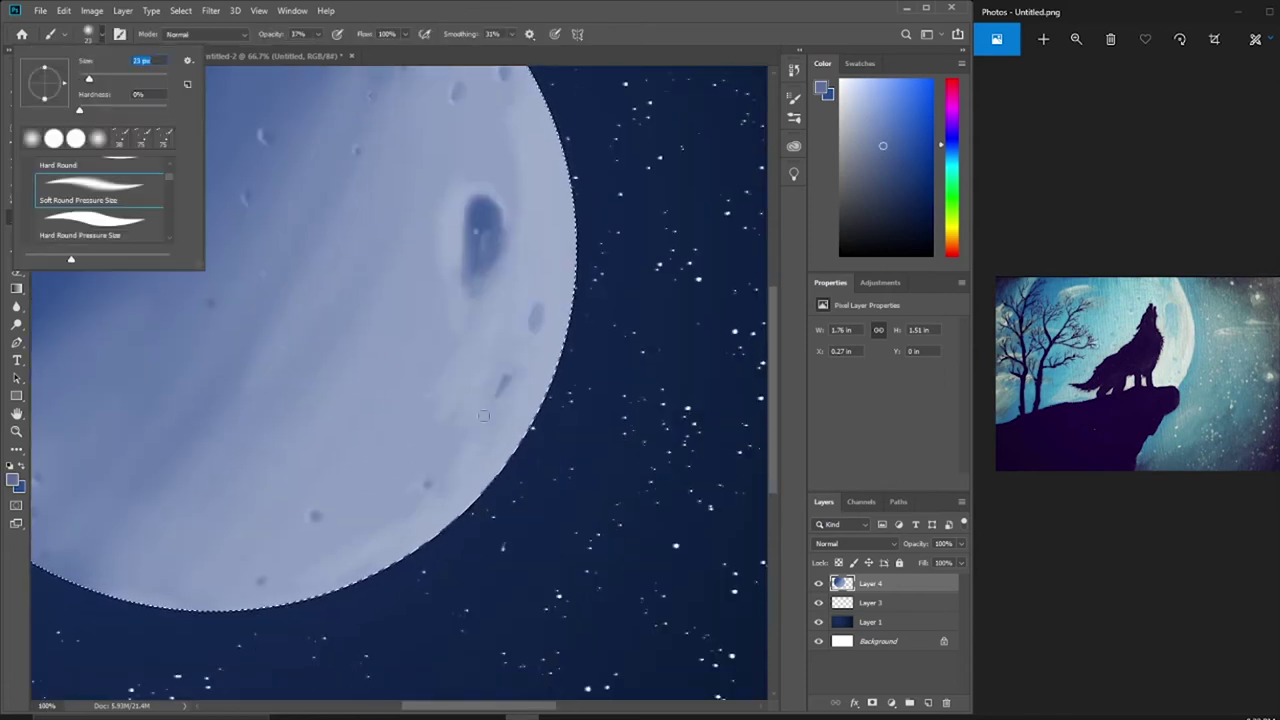
right_click(500, 457)
key("Escape")
left_click(88, 34)
left_click(14, 481)
left_click(1049, 169)
left_click(14, 481)
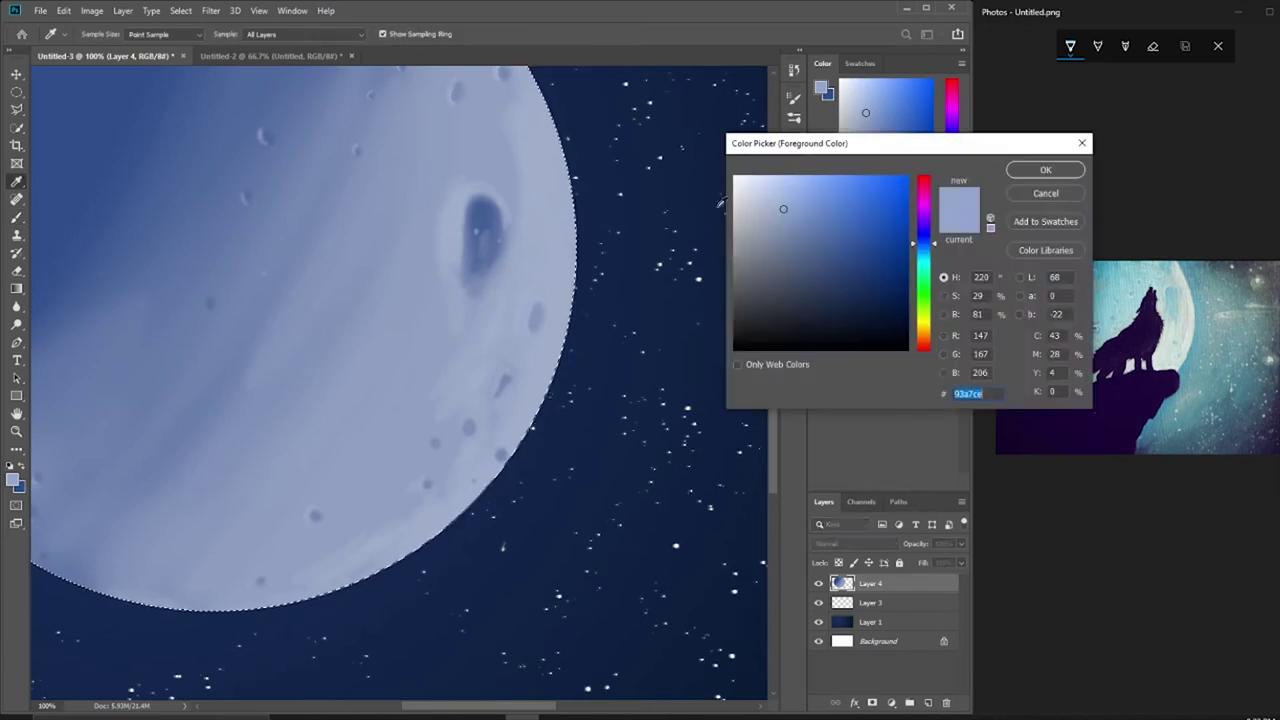
left_click(1049, 169)
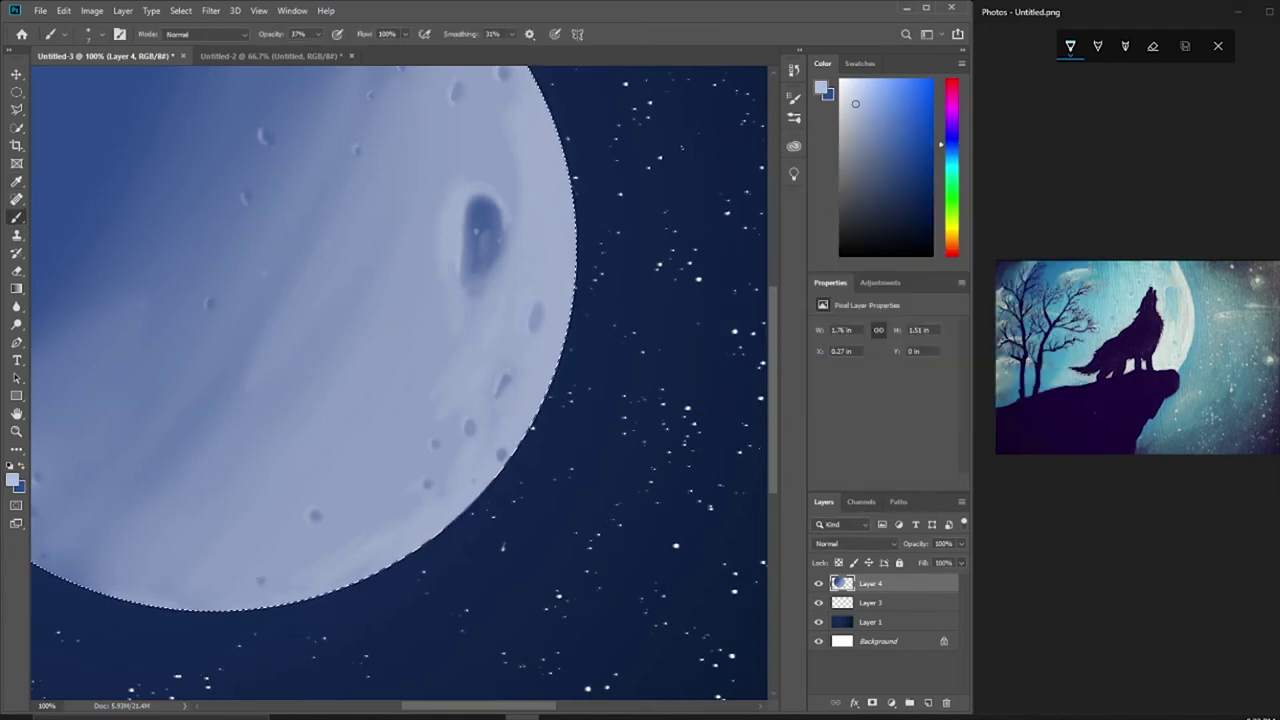
- Deselect the moon and switch to the Elliptical Marquee tool
key("ctrl+minus")
key("ctrl+minus")
key("ctrl+minus")
key("ctrl+d")
key("ctrl+minus")
key("m")
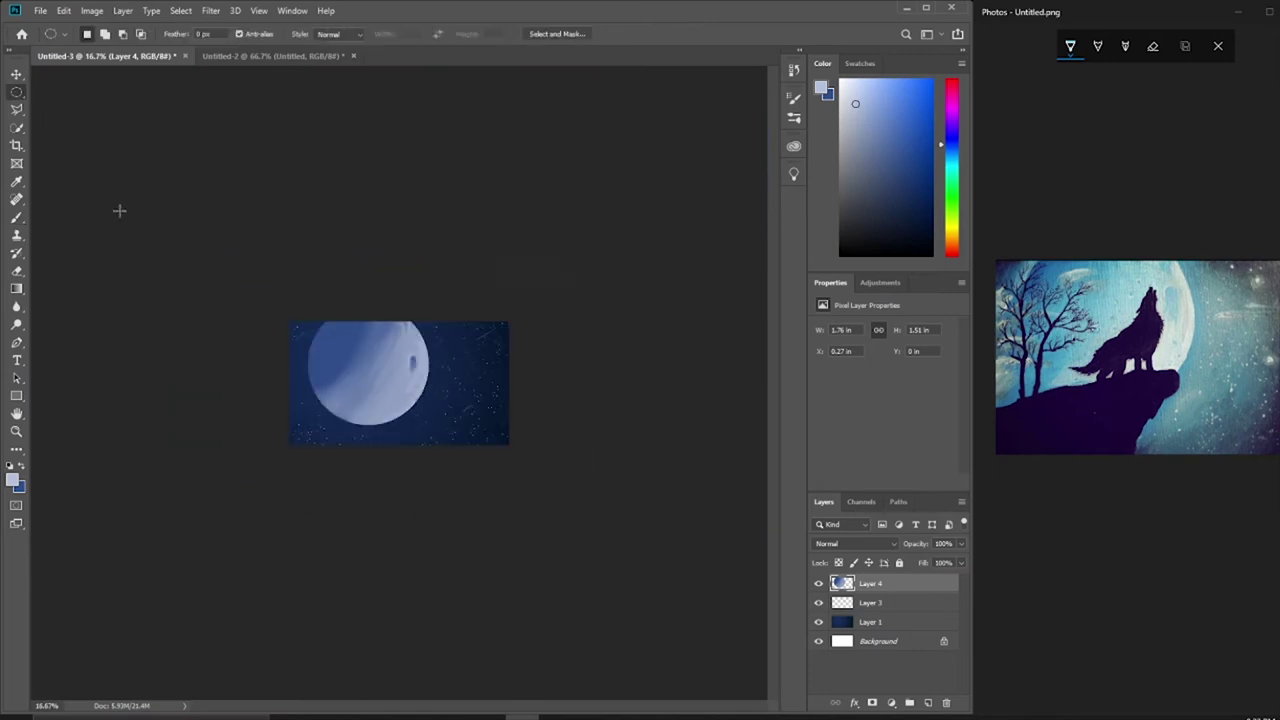
key("ctrl+plus")
key("ctrl+plus")
key("ctrl+plus")
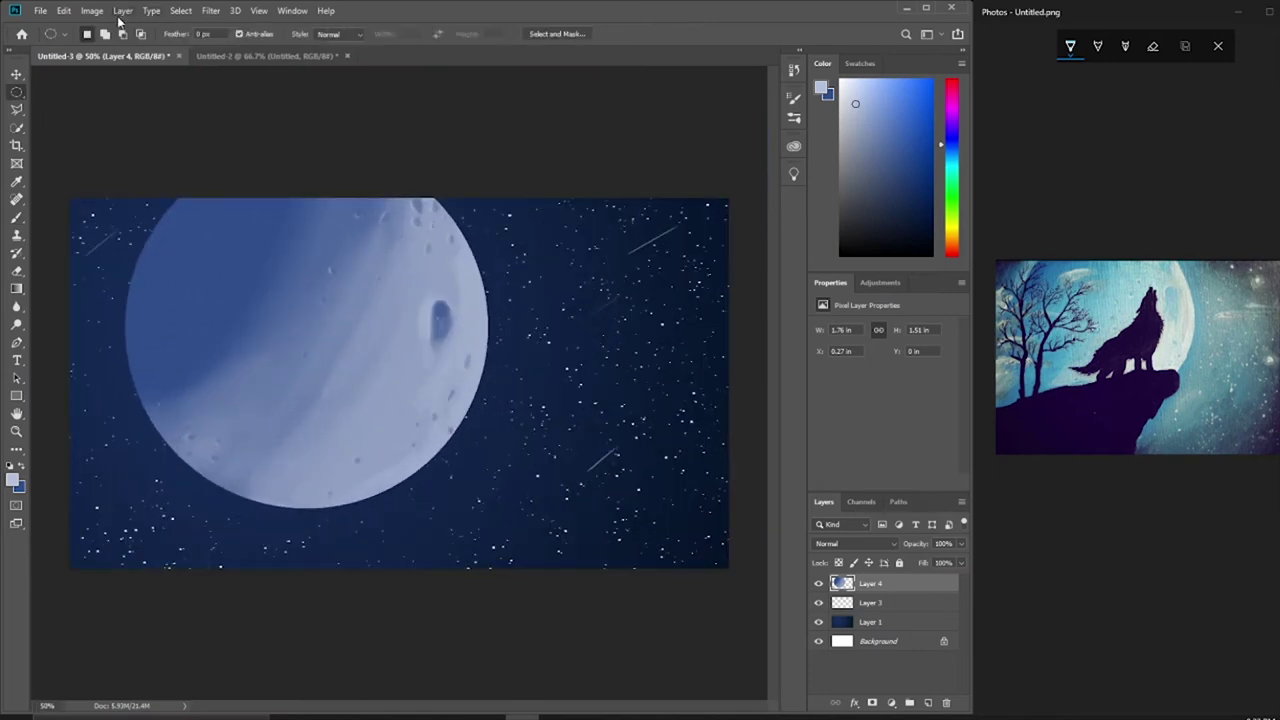
- Brighten the moon on Layer 4 with a Curves adjustment
left_click(91, 10)
left_click(449, 126)
mouse_move(915, 287)
left_mouse_down()
mouse_move(970, 203)
mouse_move(992, 216)
mouse_move(1006, 168)
left_mouse_up()
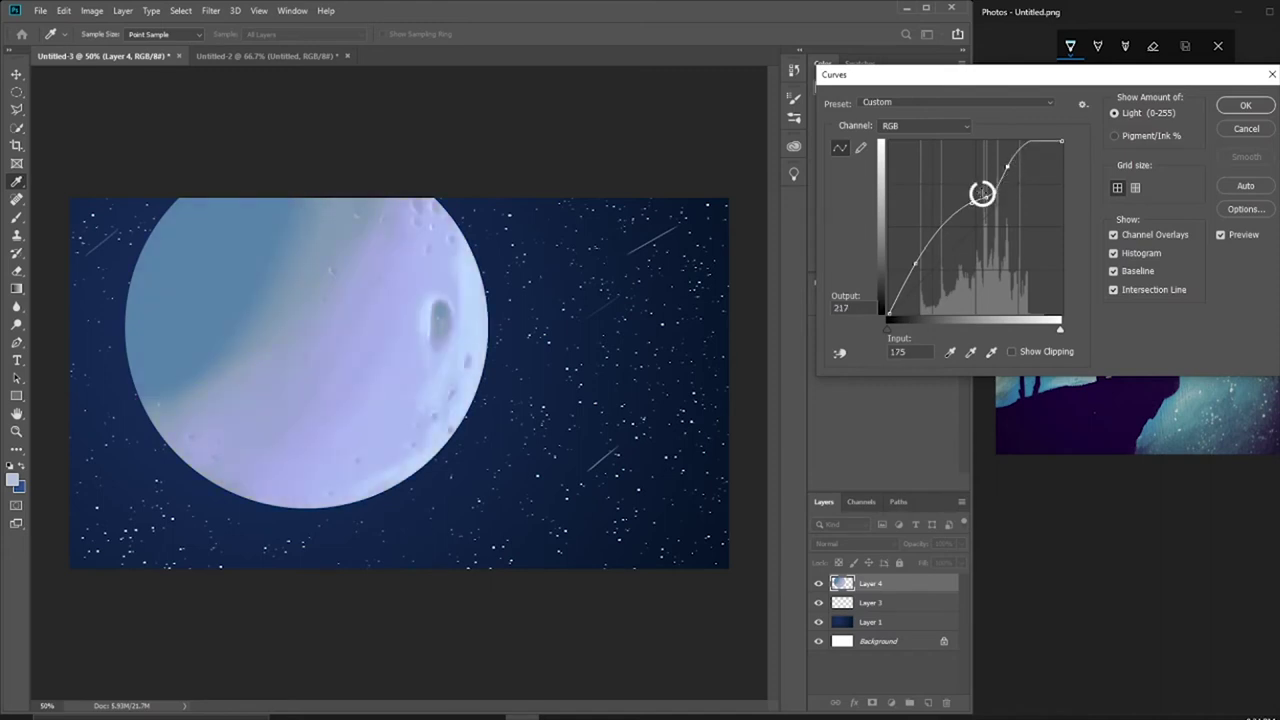
key("Return")
key("ctrl+minus")
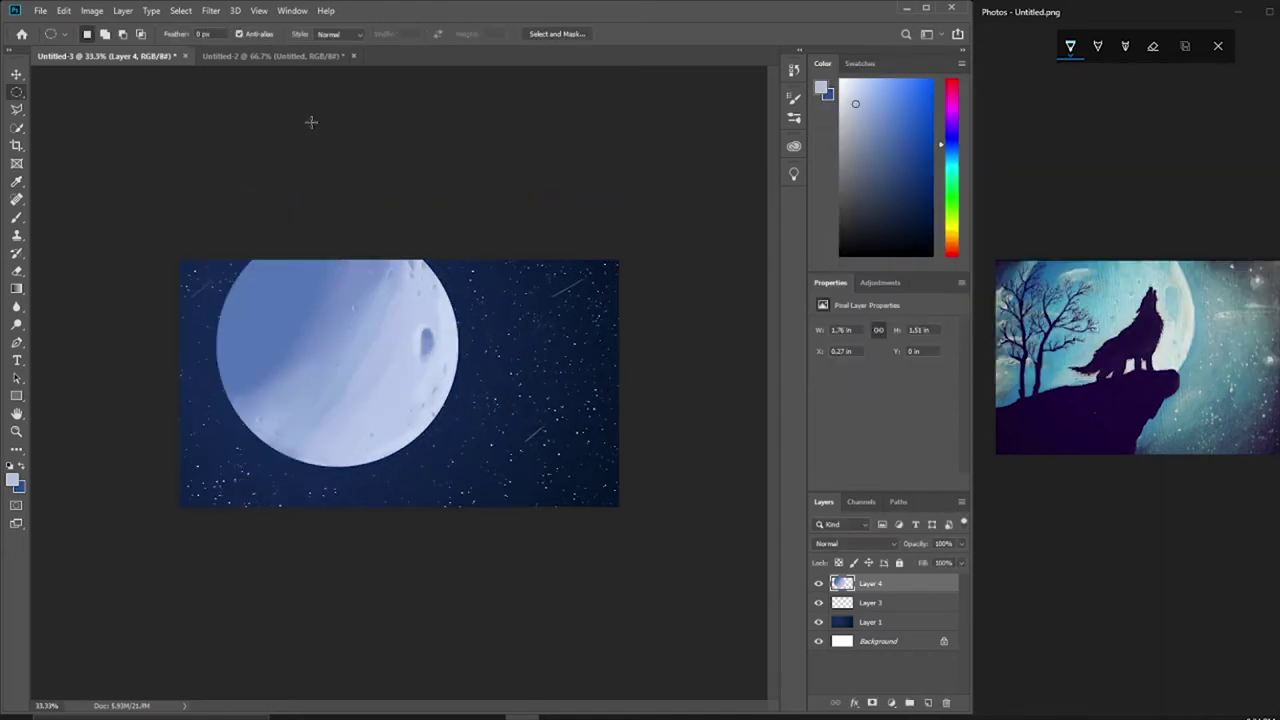
key("ctrl+z")
key("b")
left_click(88, 34)
key("Escape")
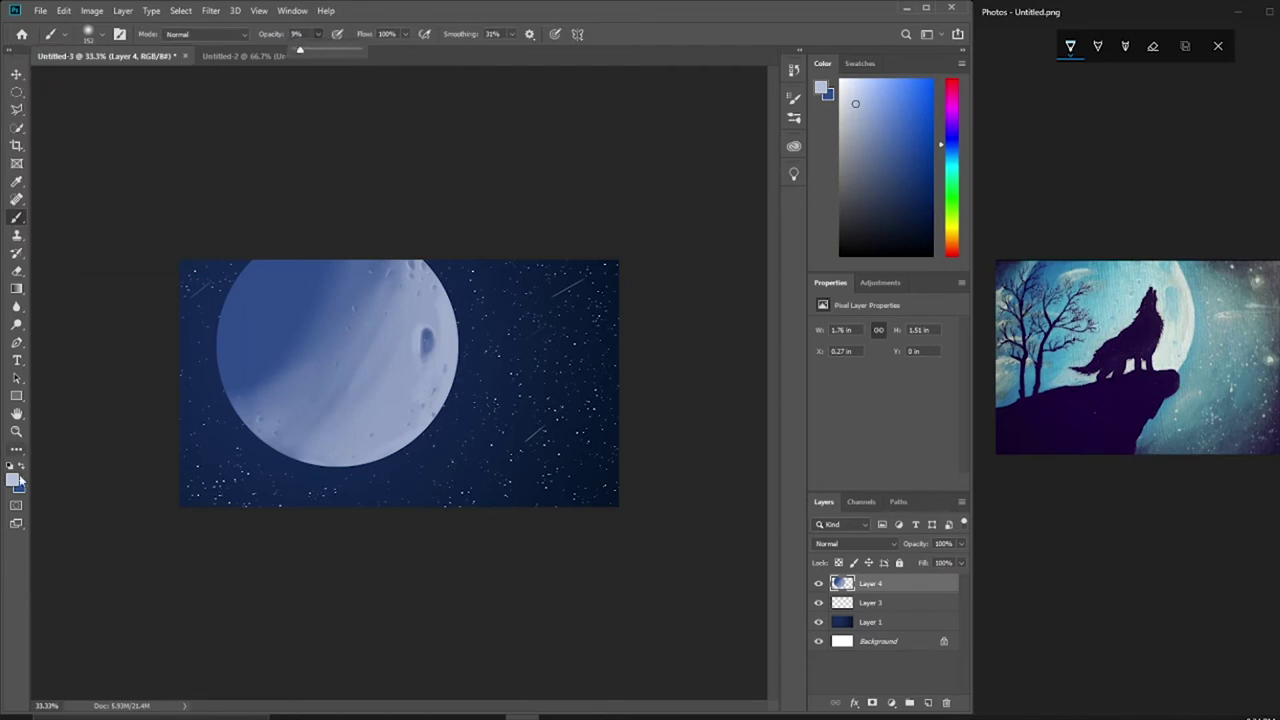
key("ctrl+shift+z")
- Load the moon's pixels as a selection and invert it with Select > Inverse
left_click(842, 583, "ctrl")
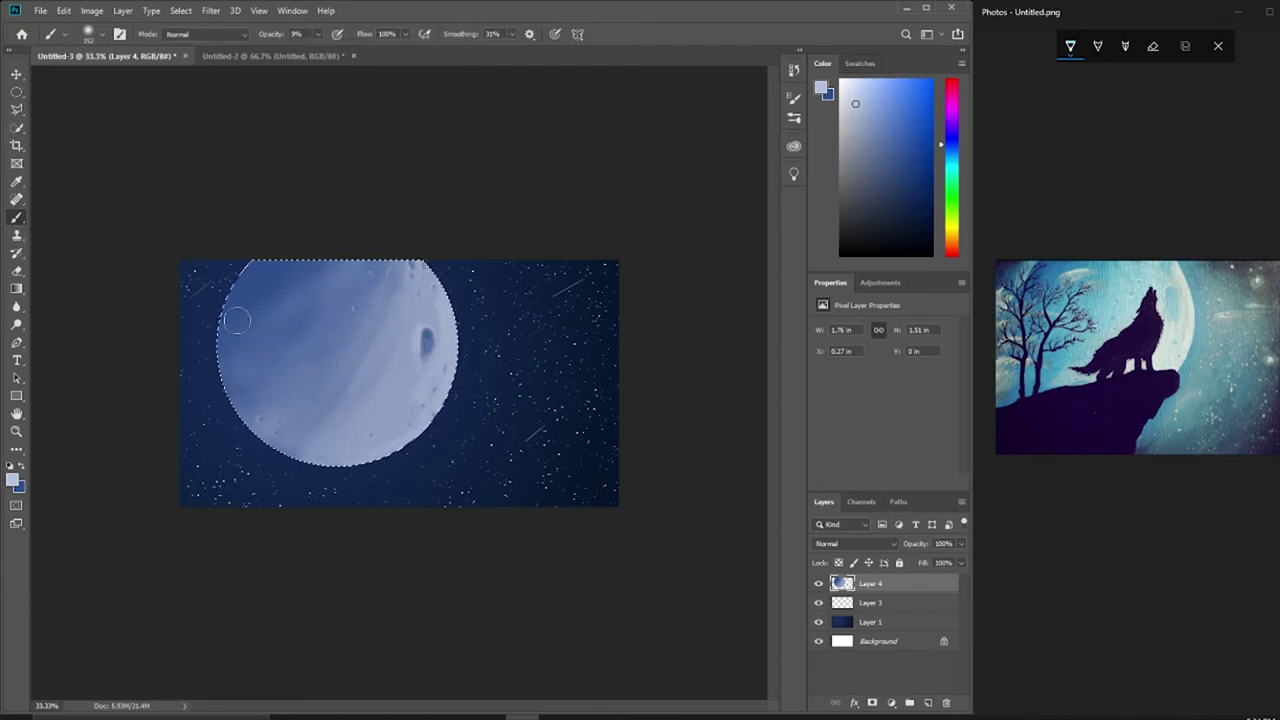
left_click(16, 93)
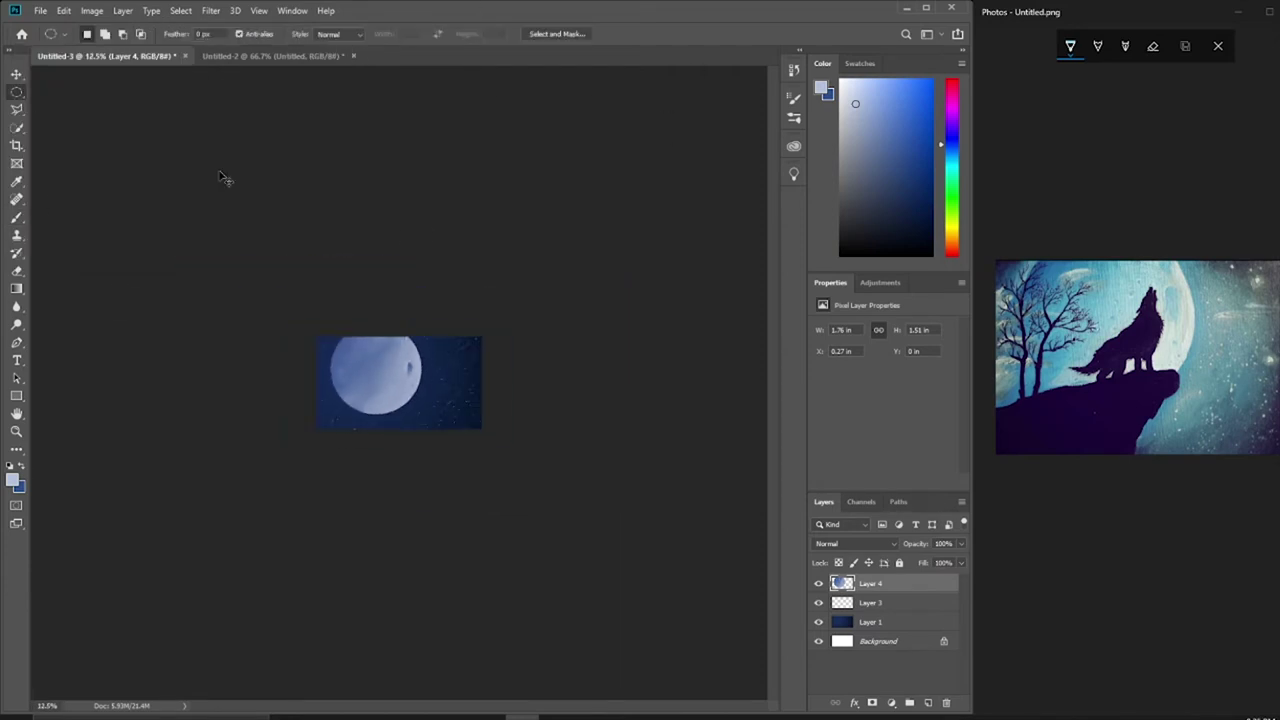
left_click(181, 10)
left_click(192, 64)
- Paint a soft white glow around the moon with a 432-pixel brush, then deselect
key("b")
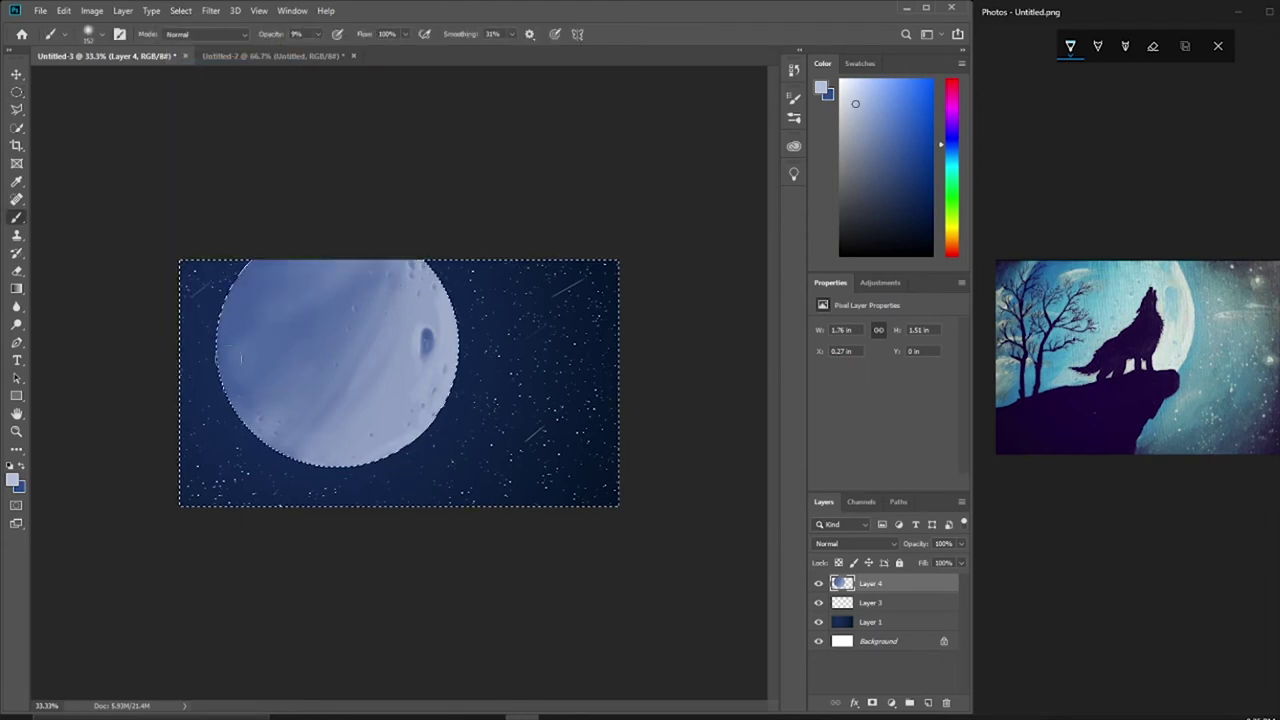
left_click(88, 34)
key("Escape")
key("d")
key("x")
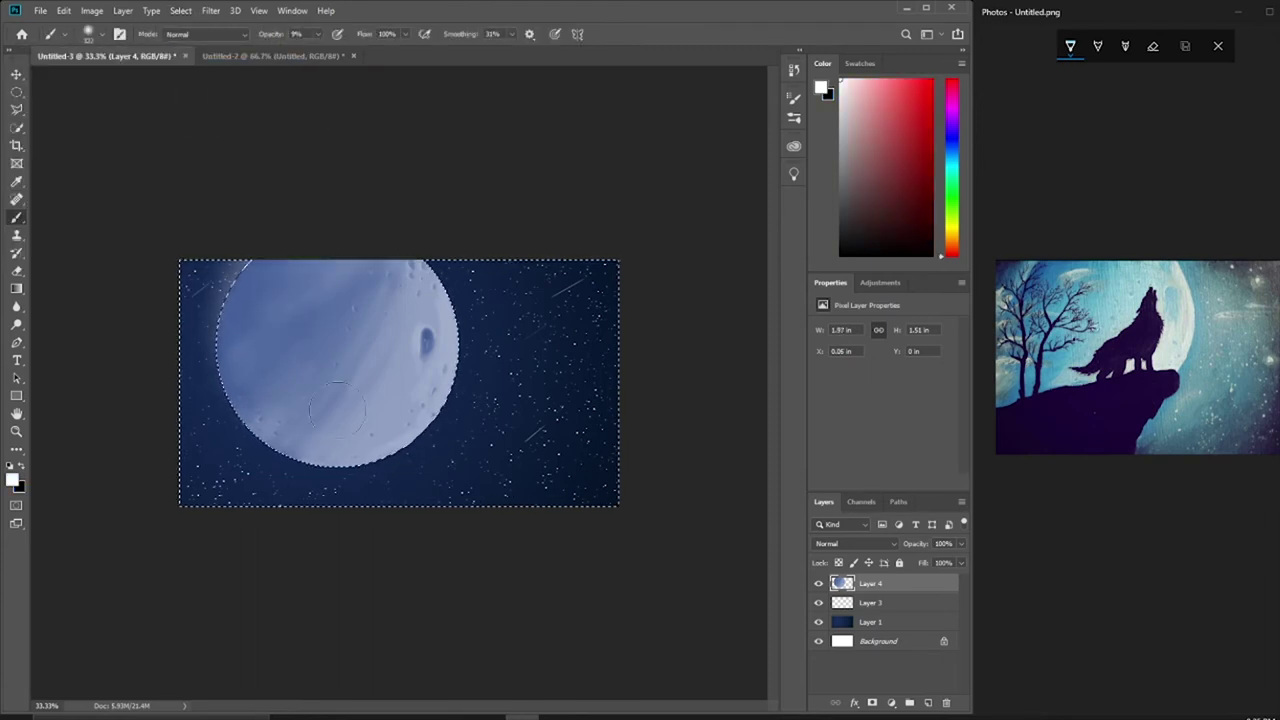
key("ctrl+minus")
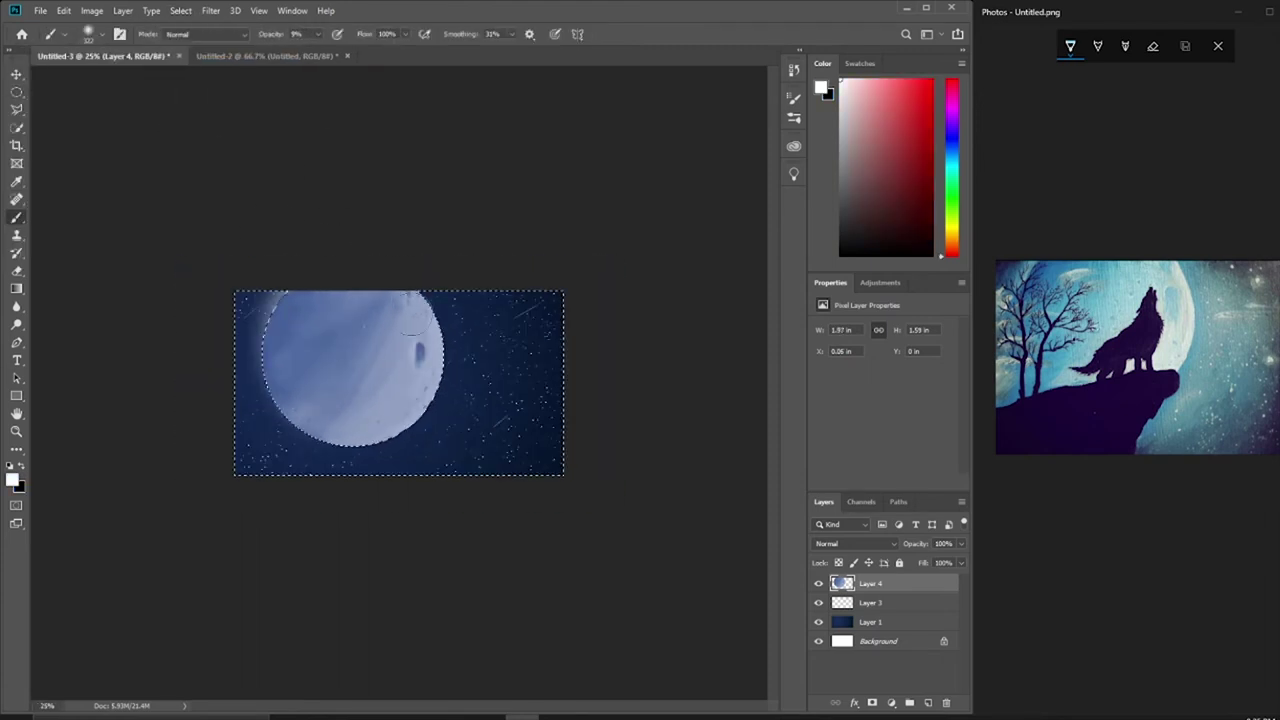
left_click(88, 34)
left_click_drag(100, 63, 130, 63)
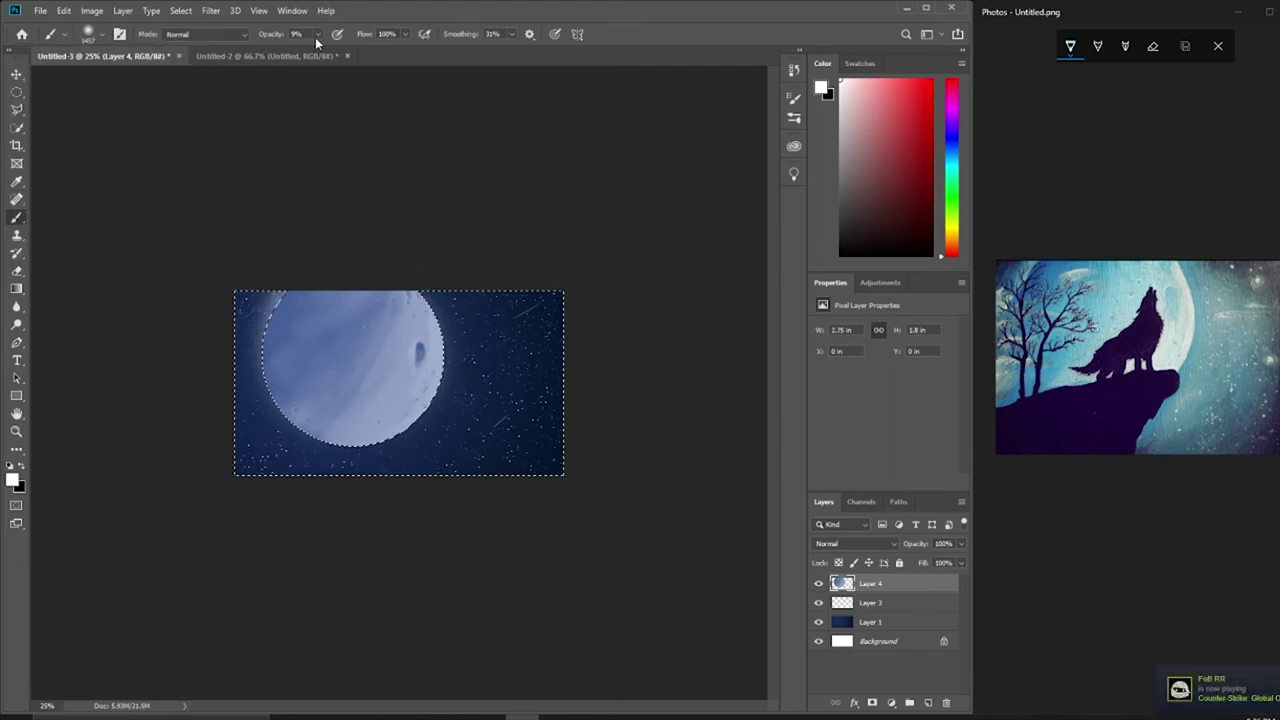
key("ctrl+d")
key("m")
key("ctrl+plus")
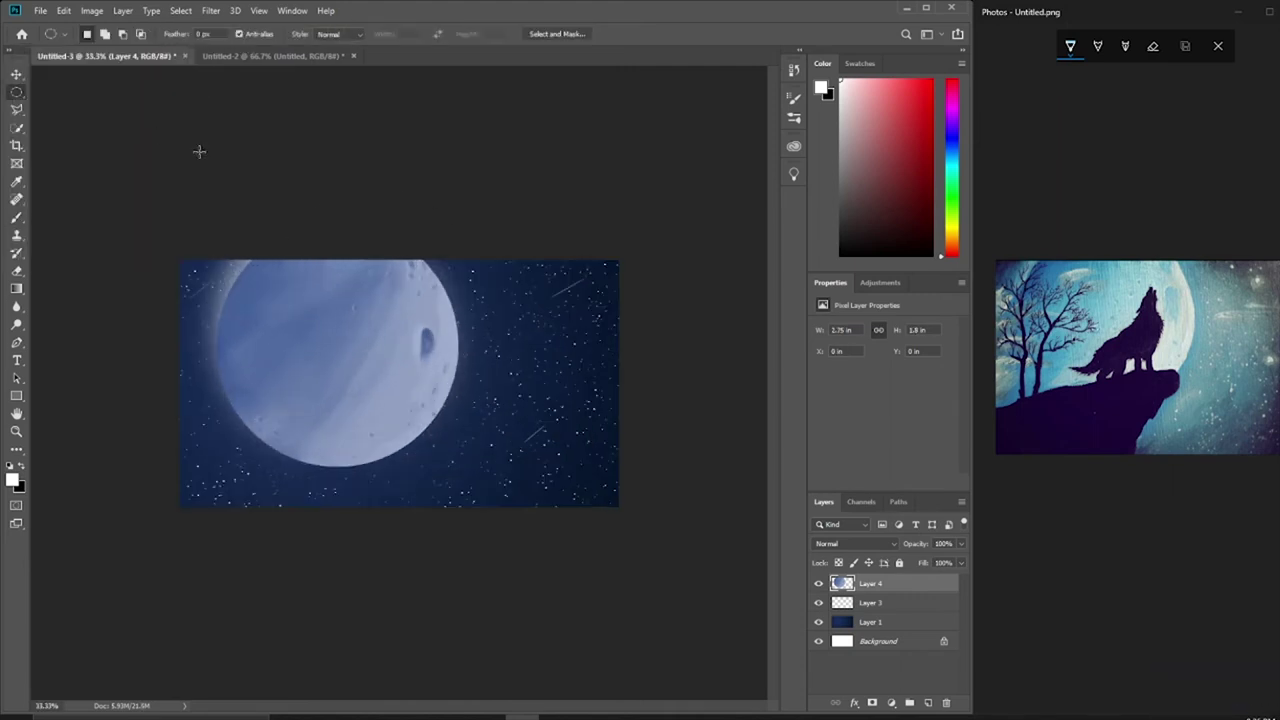
- Zoom in on the moon's craters and pick a very light blue painting colour
key("ctrl+plus")
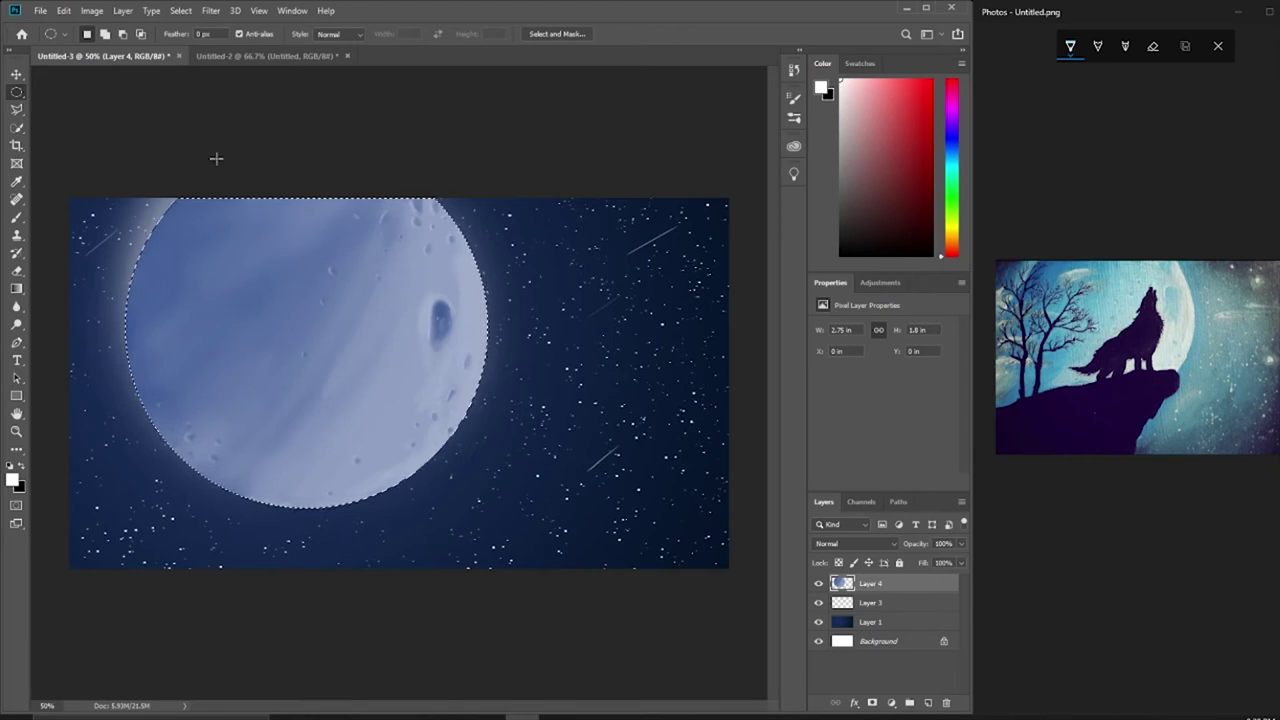
key("ctrl+plus")
key("b")
left_click(92, 34)
left_click(457, 286, "alt")
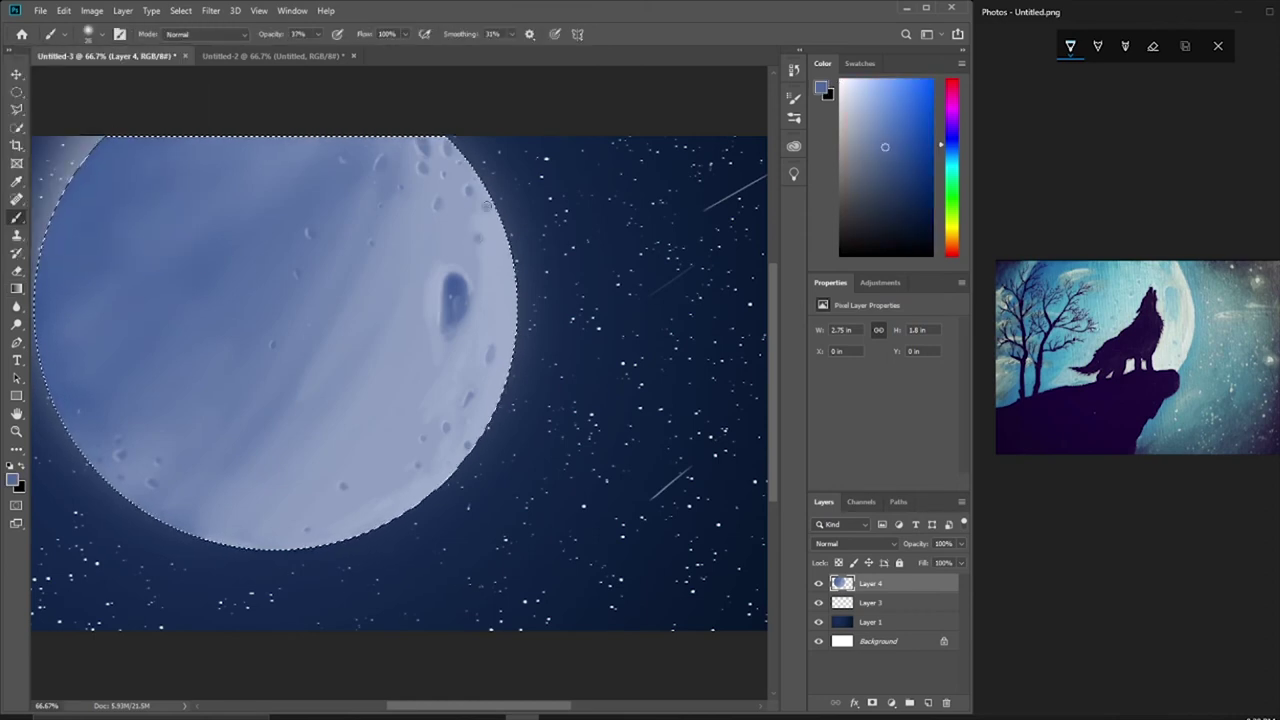
left_click(92, 34)
left_click(20, 487)
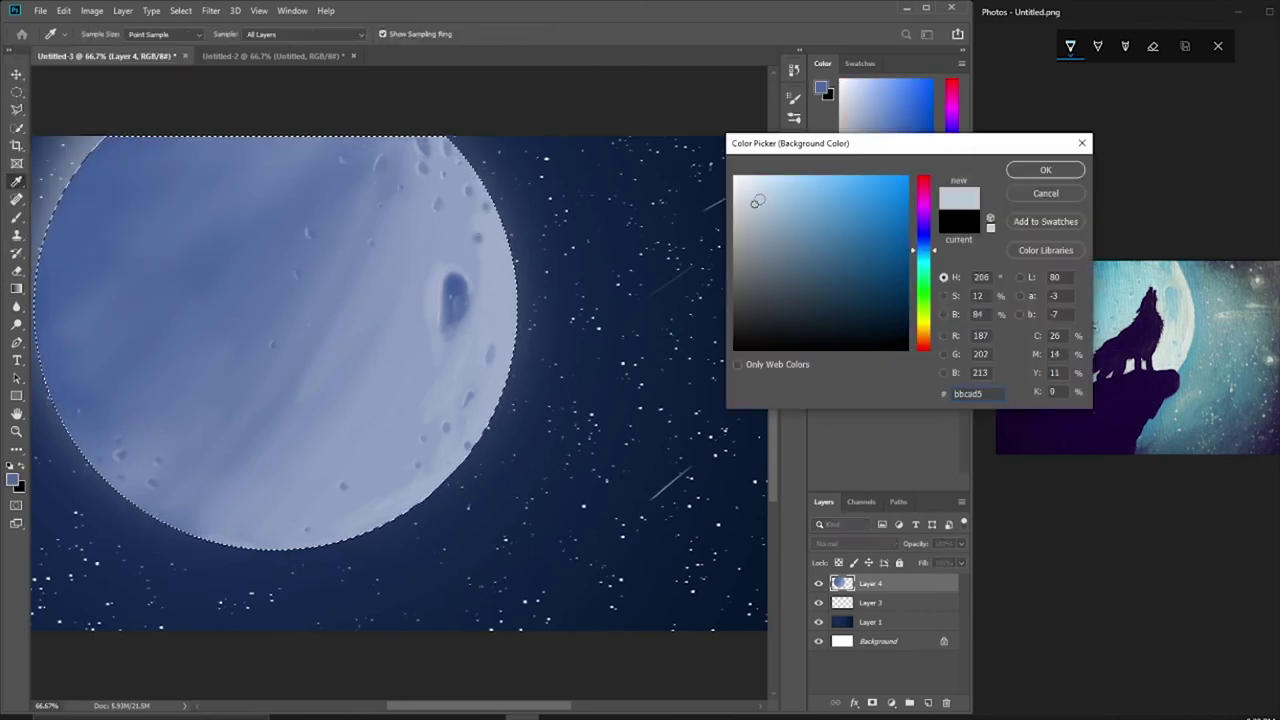
key("Escape")
key("ctrl+plus")
key("ctrl+plus")
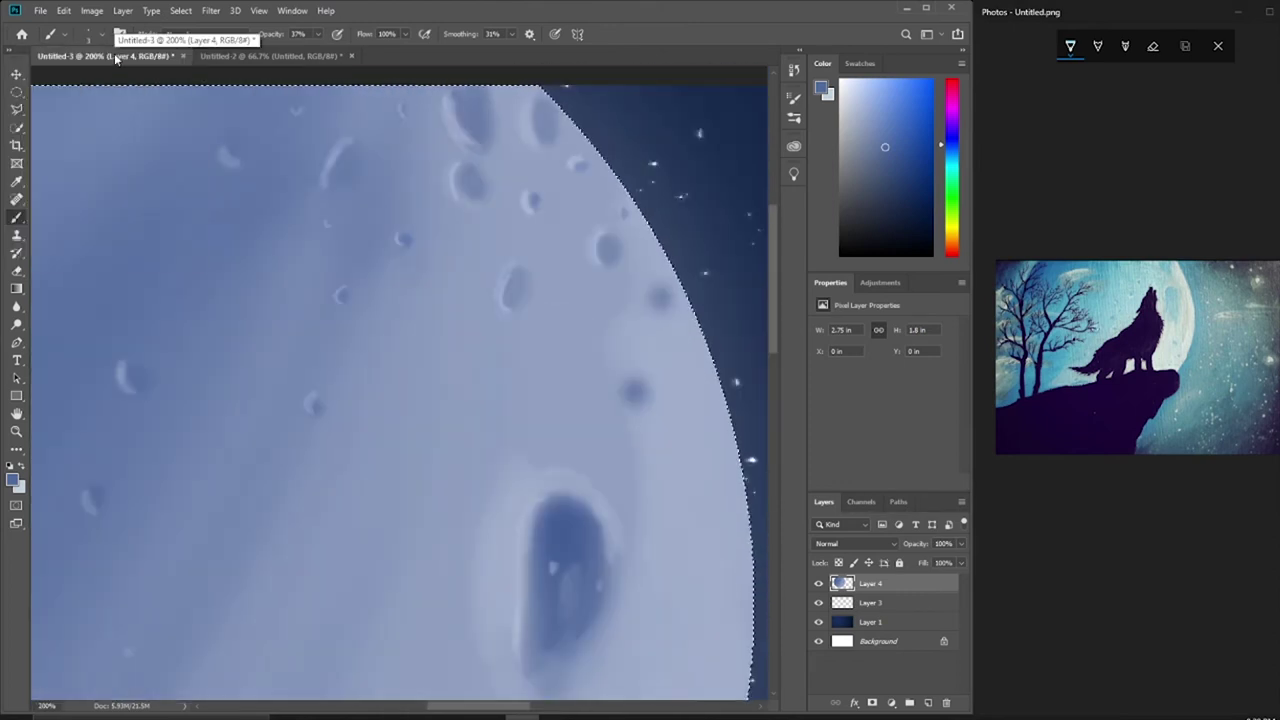
left_click(610, 160, "alt")
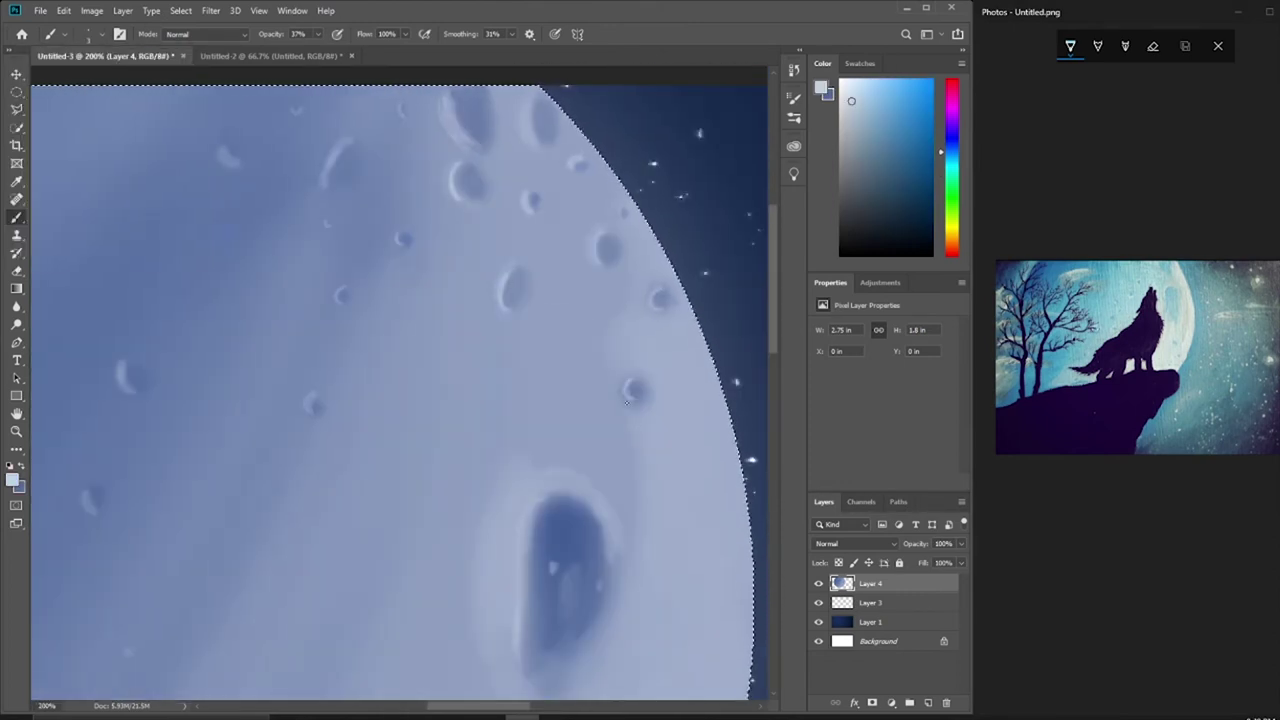
- Set the soft brush to size 10 at about 40% opacity
left_click(56, 34)
left_click(110, 90)
left_click(95, 34)
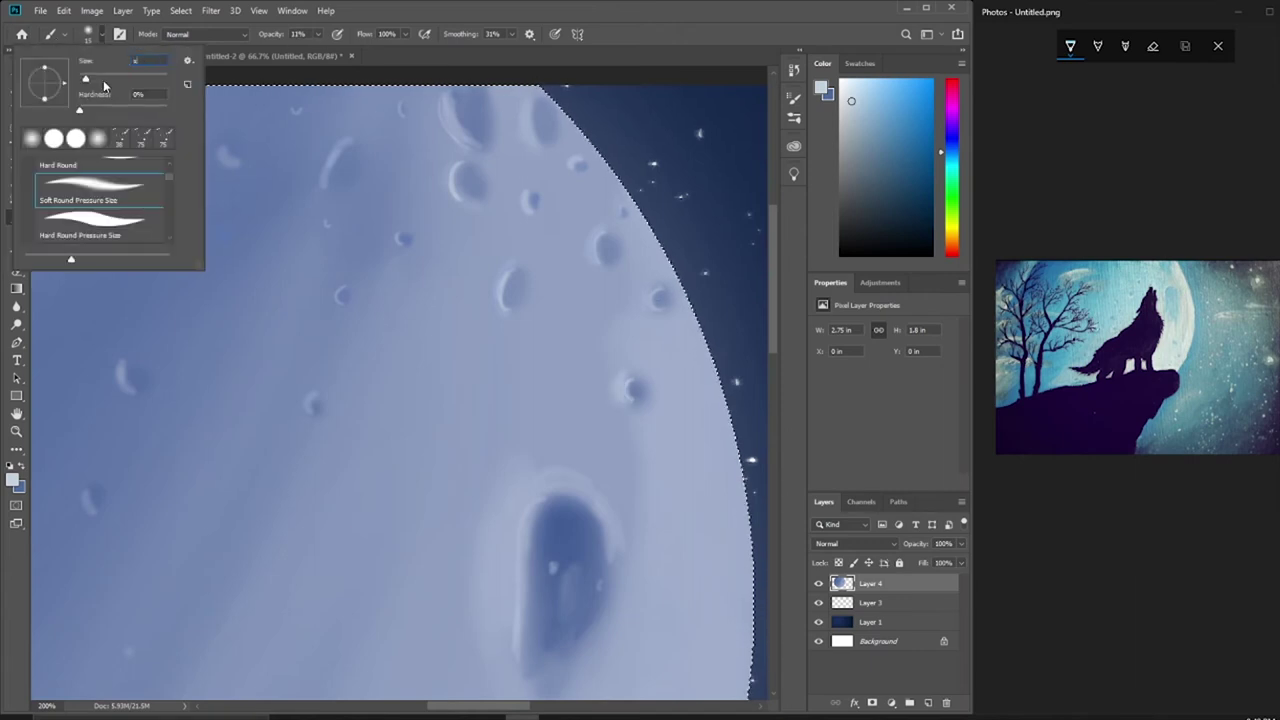
double_click(40, 131)
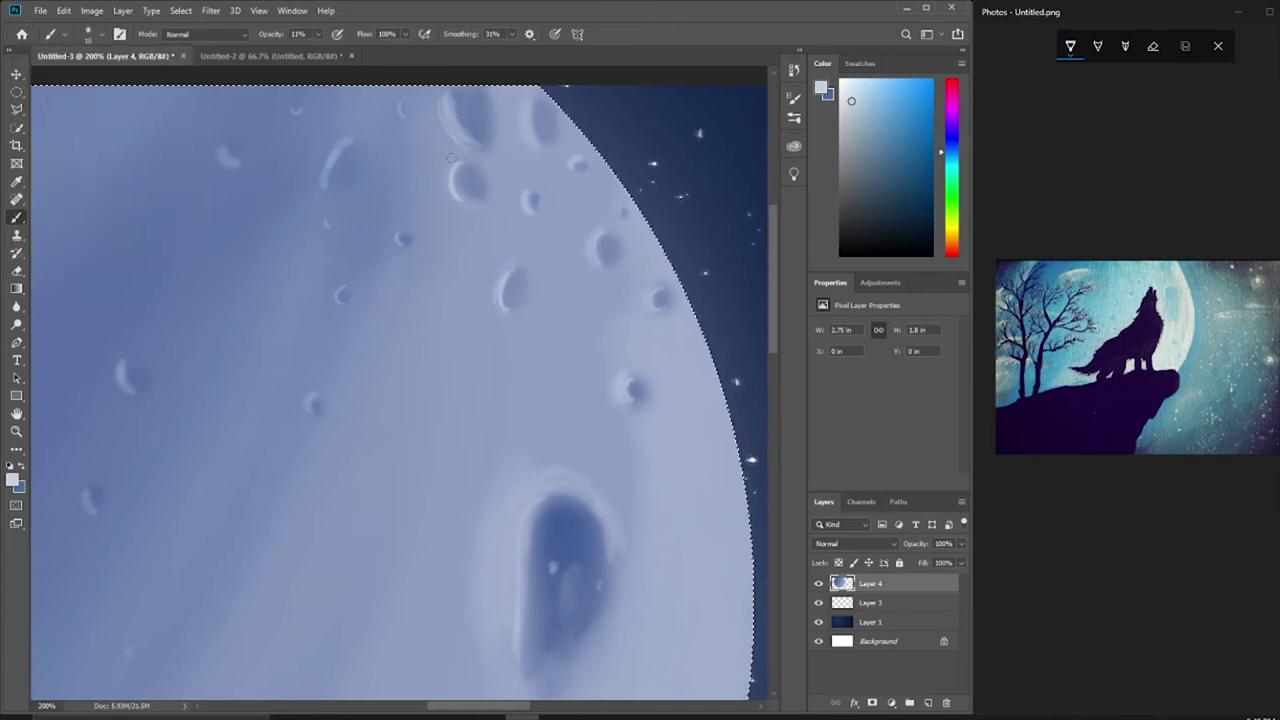
key("ctrl+minus")
key("ctrl+minus")
key("ctrl+plus")
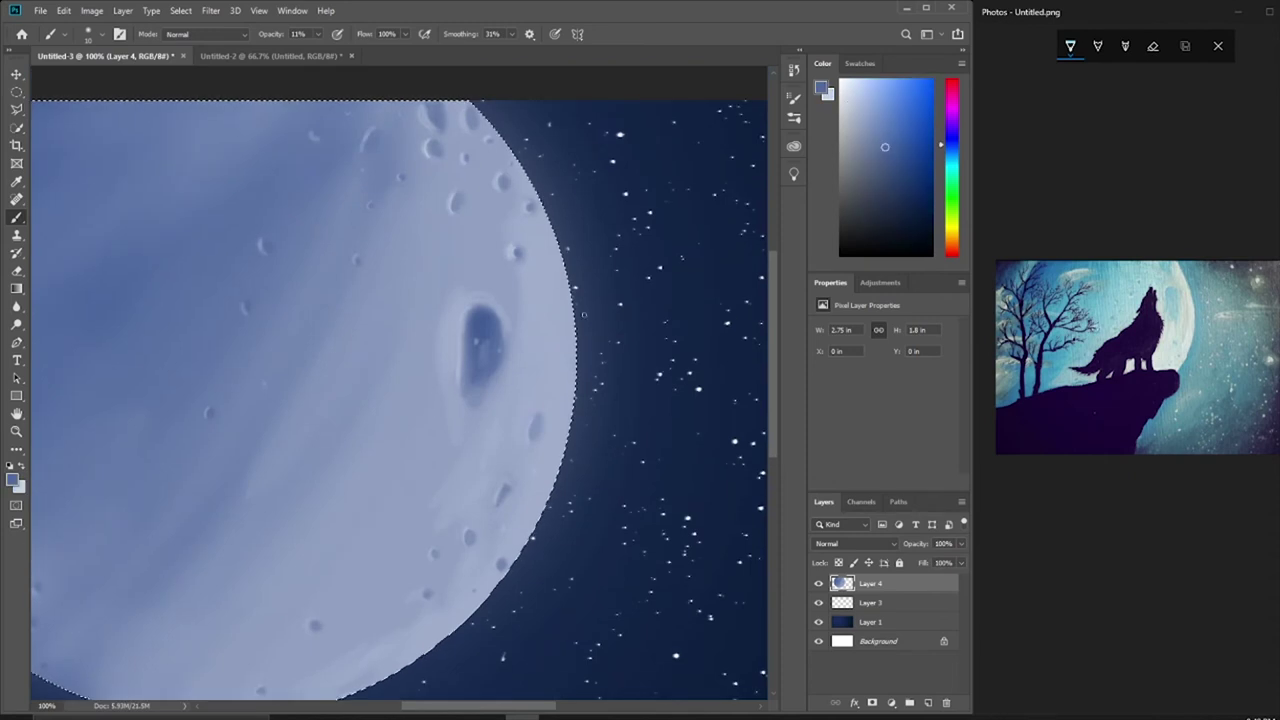
key("ctrl+plus")
left_click(92, 34)
key("Return")
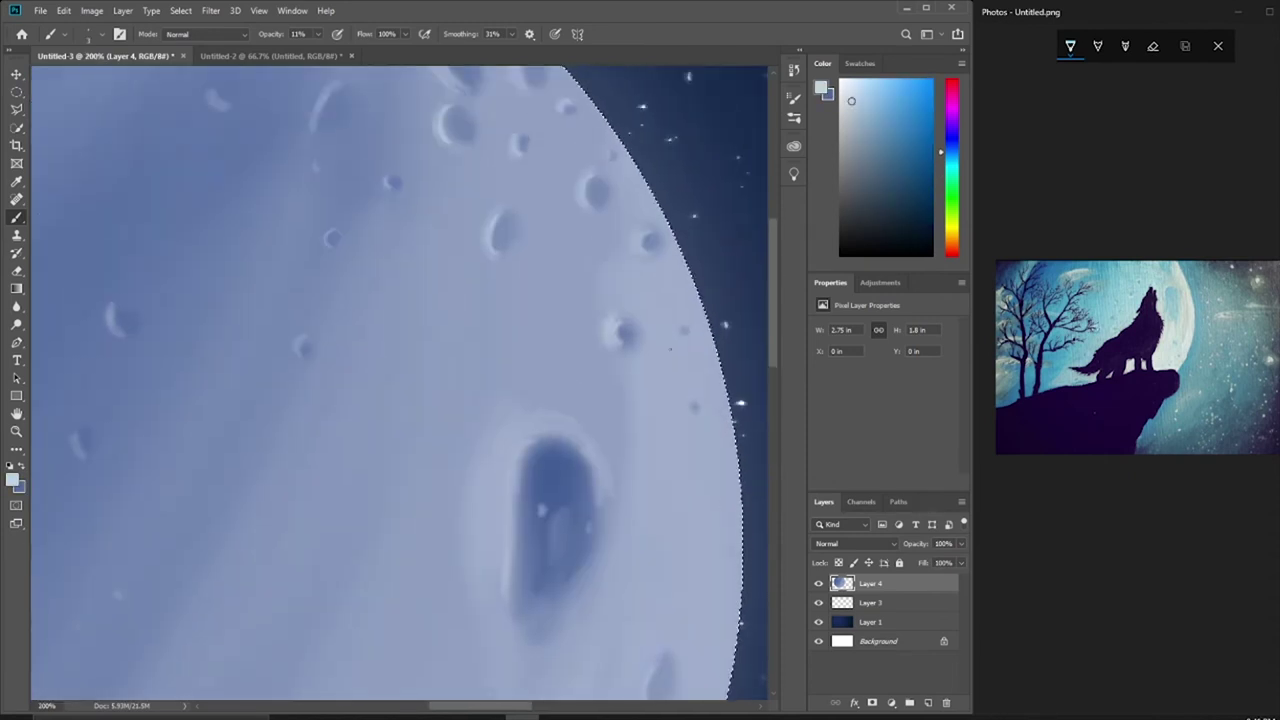
left_click_drag(318, 34, 358, 55)
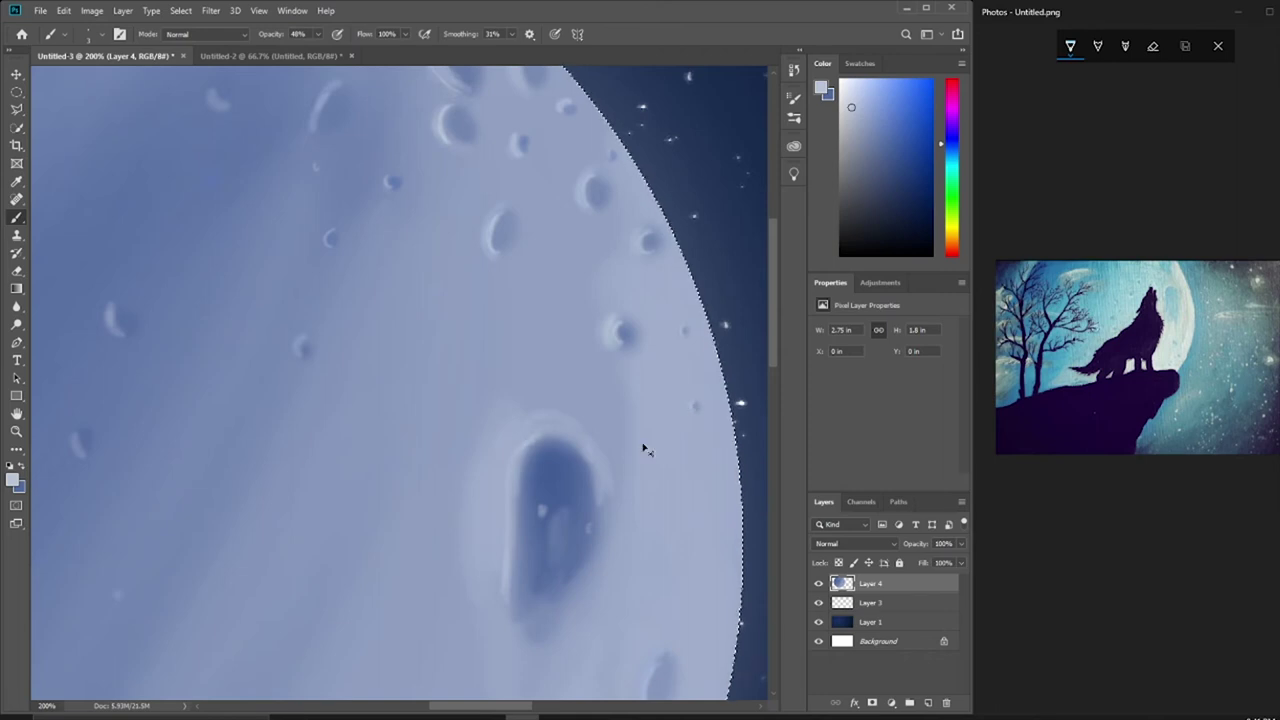
- Softly shade the moon's right rim, then deselect the moon with Ctrl+D
key("ctrl+minus")
scroll(523, 544, "down", 2)
key("ctrl+plus")
key("ctrl+plus")
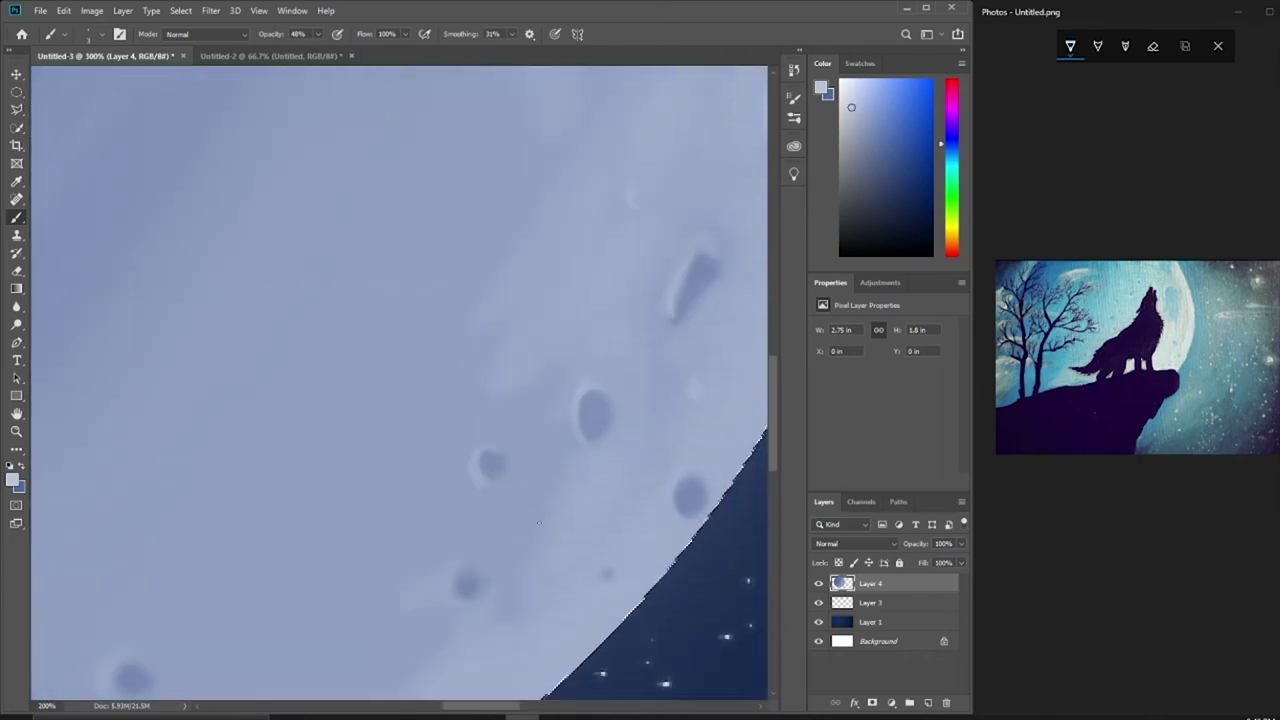
key("ctrl+minus")
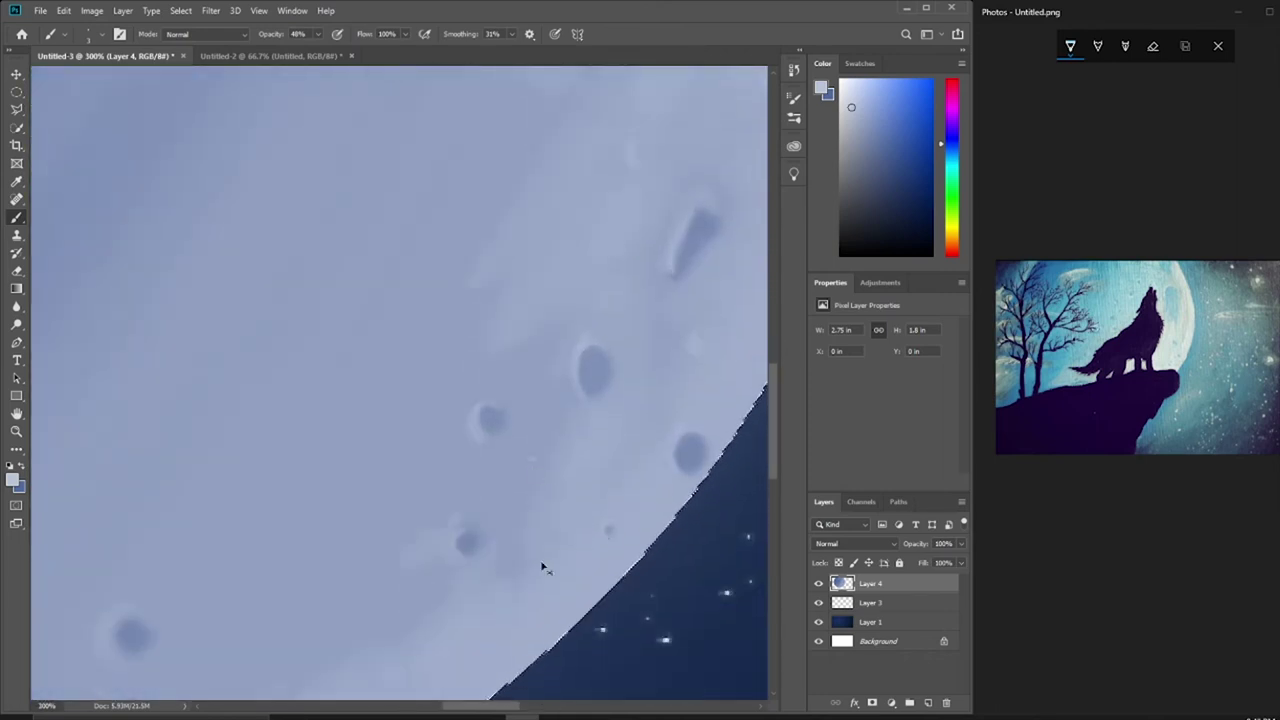
key("ctrl+minus")
key("ctrl+plus")
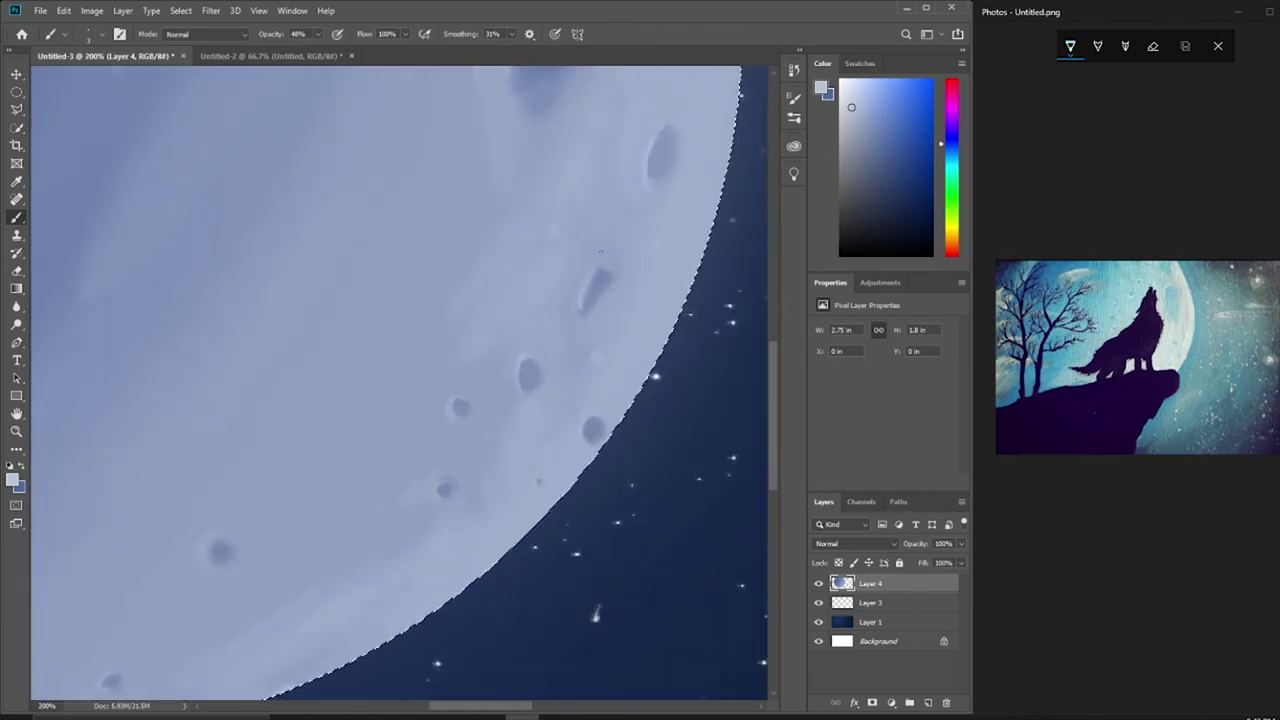
key("ctrl+0")
key("m")
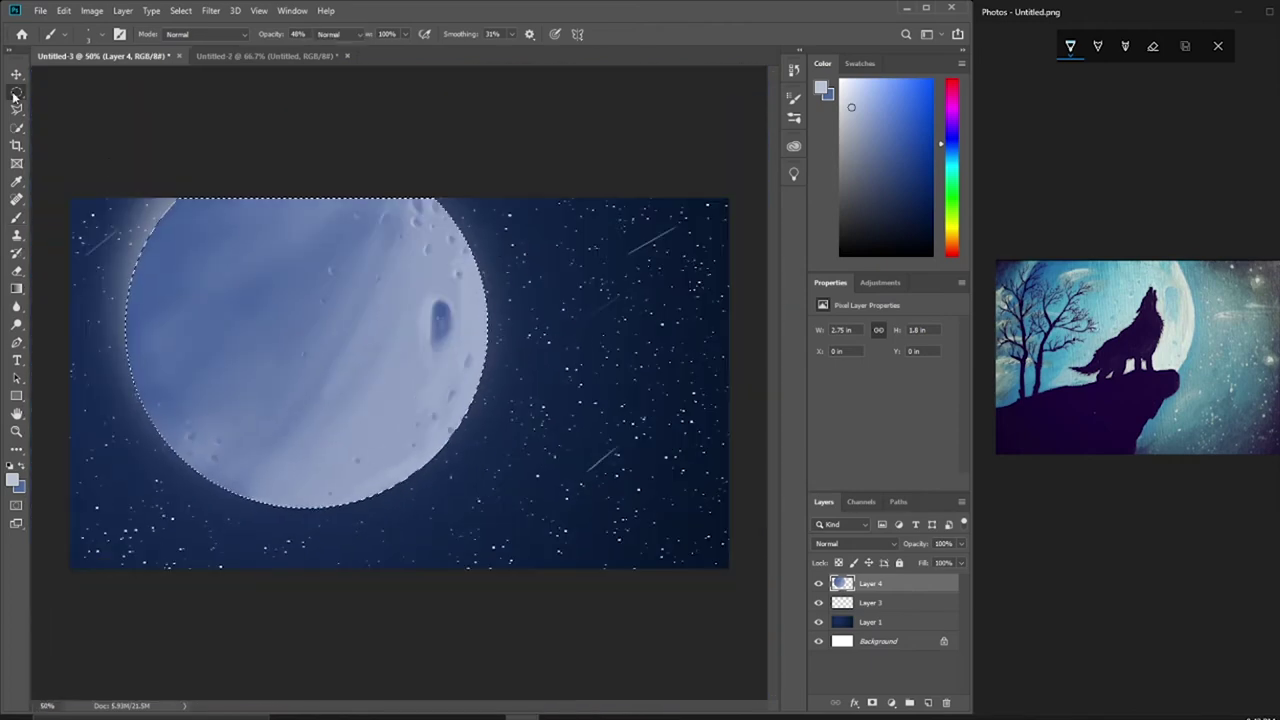
key("ctrl+d")
key("ctrl+minus")
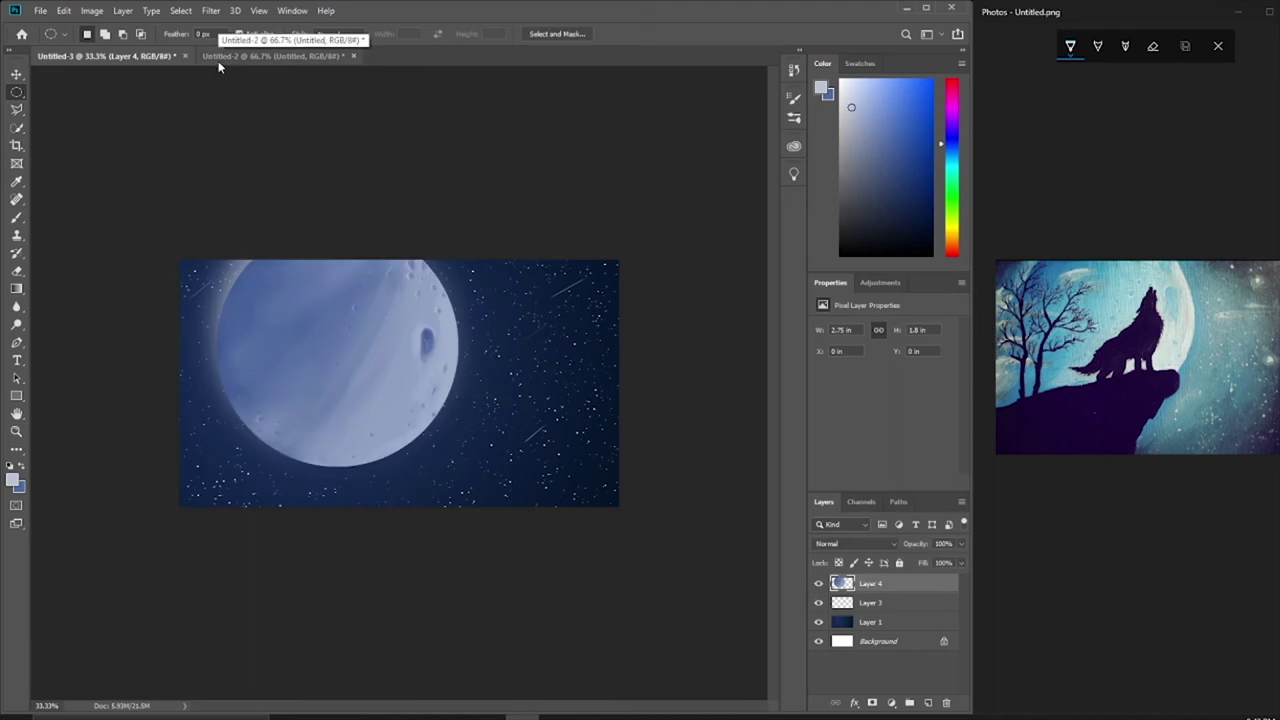
- Add a new empty Layer 5 at the top of the stack
key("ctrl+shift+alt+n")
left_click(14, 220)
key("ctrl+plus")
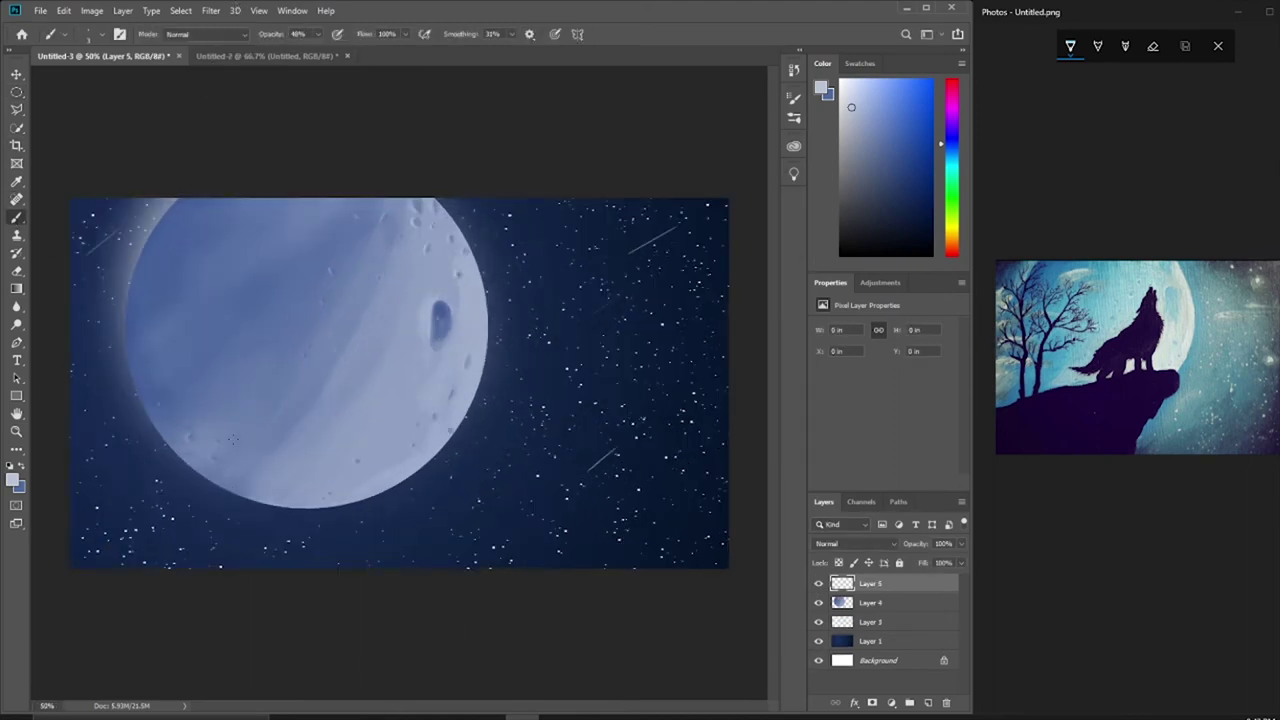
- Give the moon layer a white Outer Glow with larger size and adjusted opacity
double_click(852, 606)
left_click(808, 330)
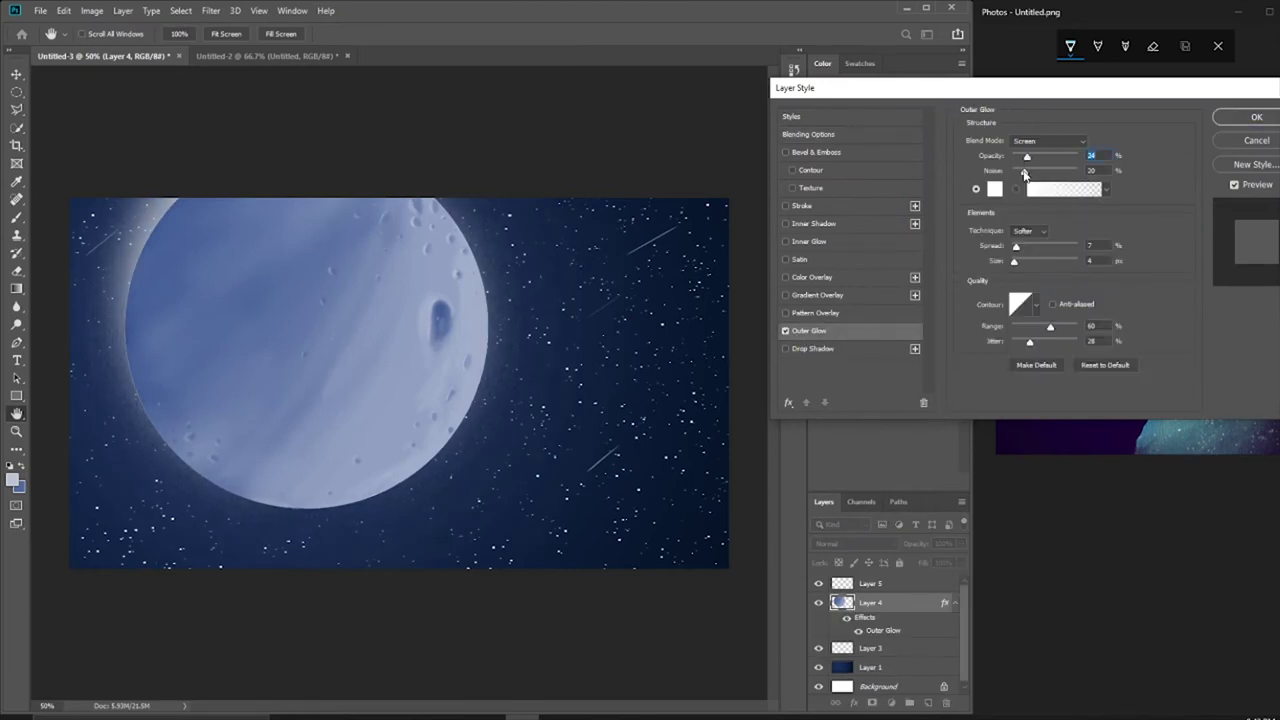
left_click_drag(1028, 160, 1038, 158)
left_click_drag(1014, 260, 1012, 247)
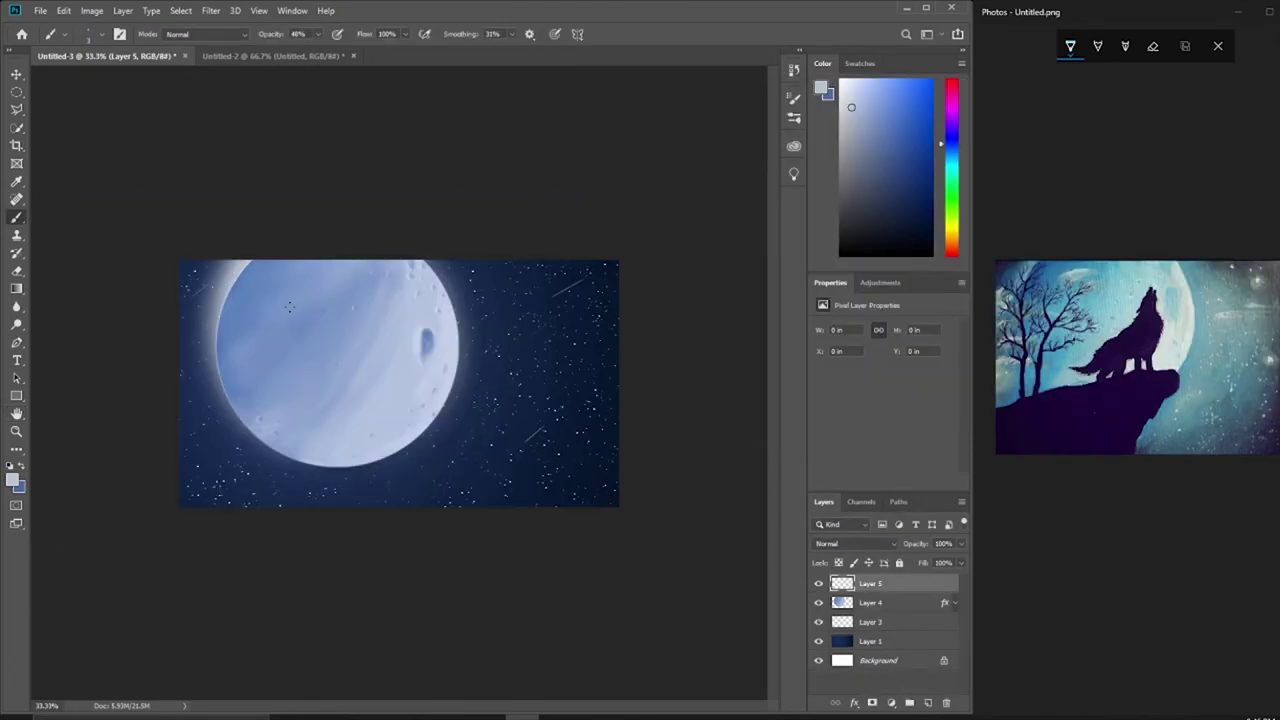
- Paint a solid black cliff from the lower left using the Hard Round Pressure Size brush
left_click(10, 466)
left_click(92, 34)
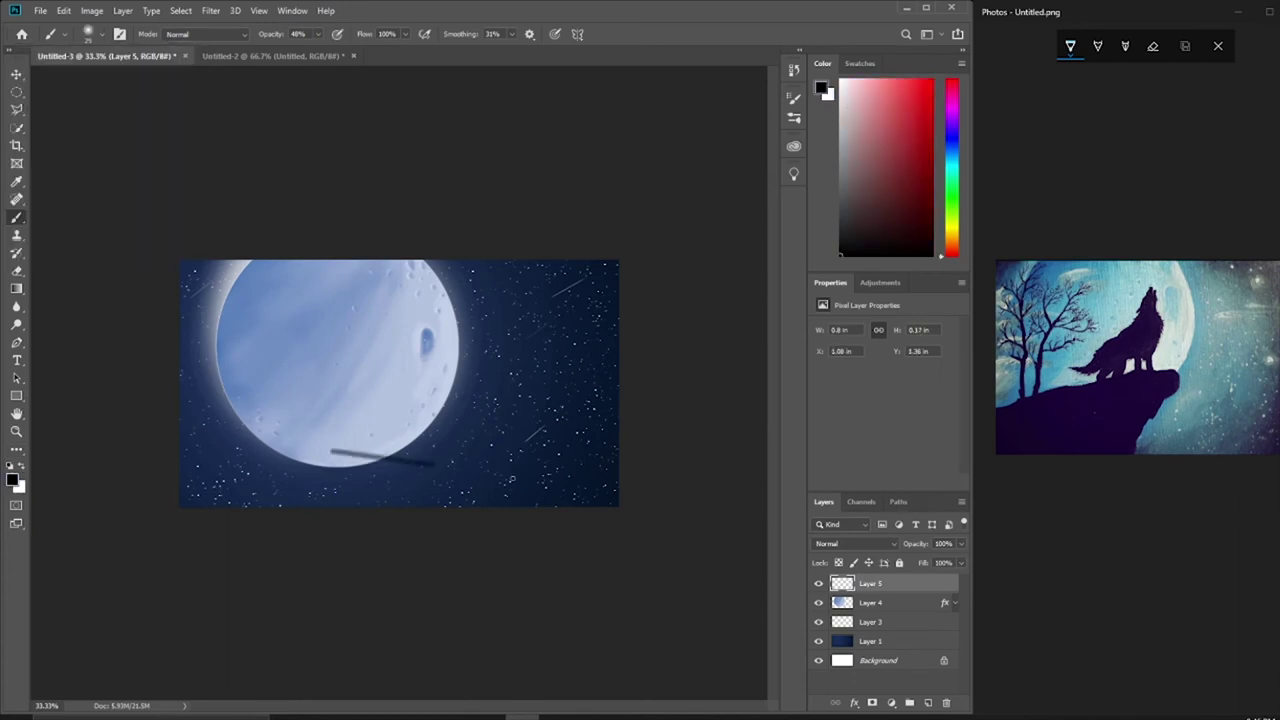
double_click(104, 229)
mouse_move(165, 468)
left_mouse_down()
mouse_move(400, 425)
mouse_move(345, 527)
left_mouse_up()
key("ctrl+z")
left_click_drag(172, 458, 400, 424)
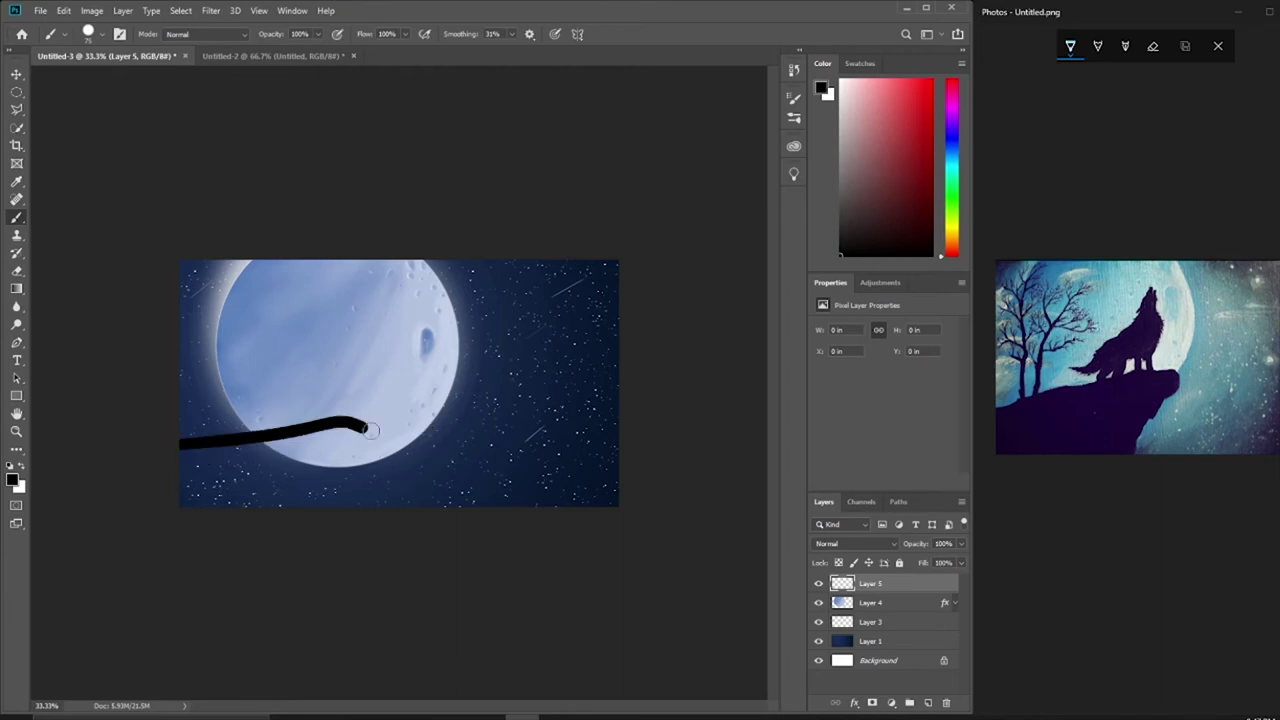
key("ctrl+z")
mouse_move(180, 458)
left_mouse_down()
mouse_move(330, 430)
mouse_move(371, 490)
left_mouse_up()
mouse_move(420, 432)
left_mouse_down()
mouse_move(190, 472)
mouse_move(414, 437)
mouse_move(340, 495)
mouse_move(343, 466)
mouse_move(387, 440)
mouse_move(366, 503)
left_mouse_up()
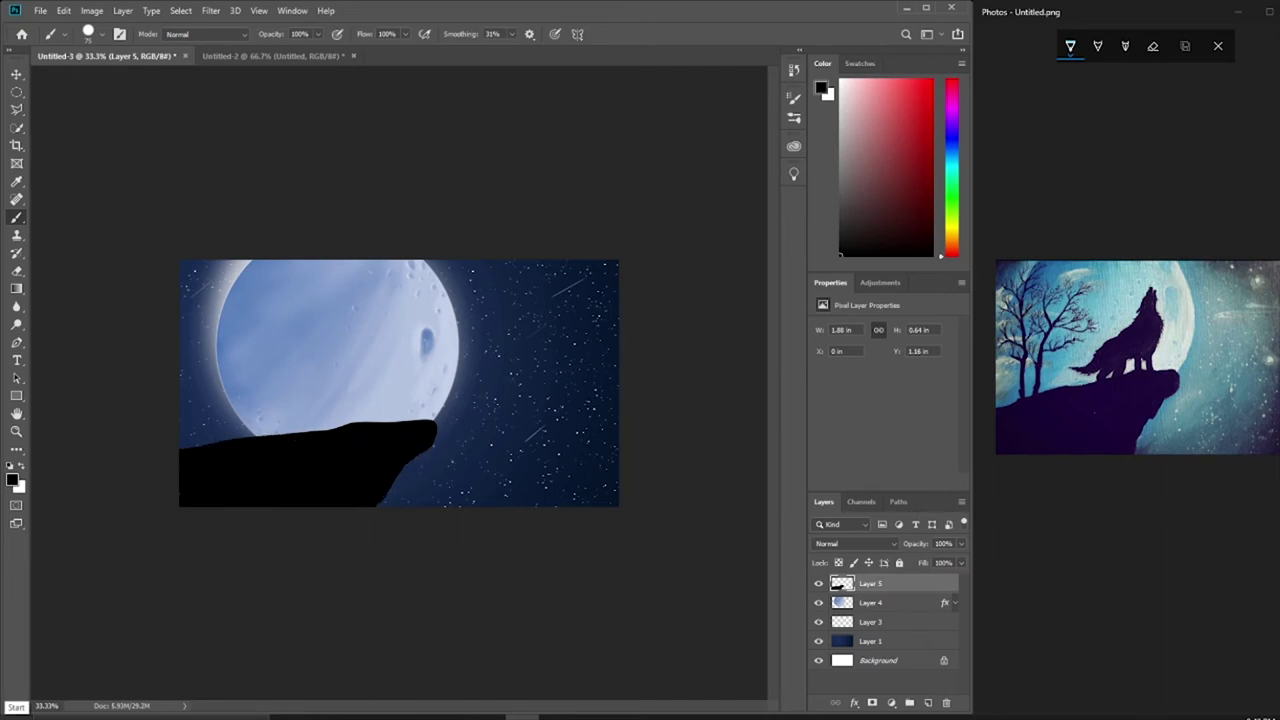
- Zoom to the cliff edge and preview the moon's layer style without keeping changes
key("ctrl+plus")
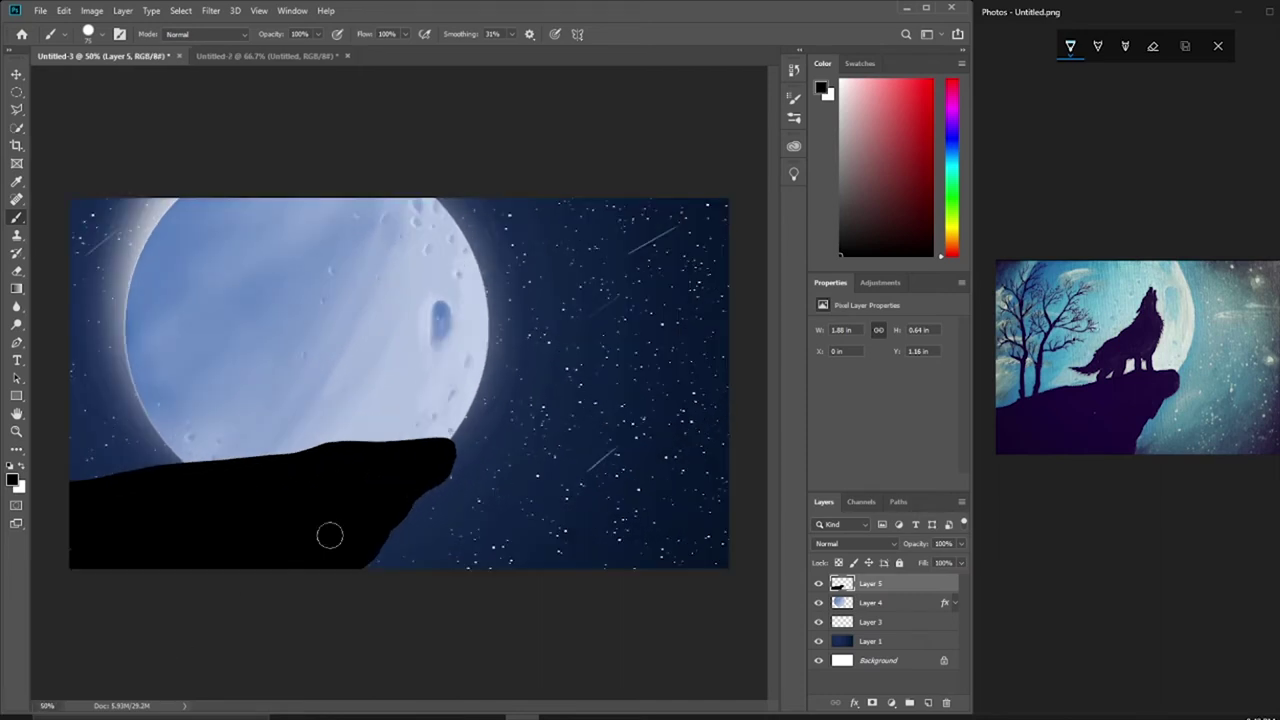
key("ctrl+plus")
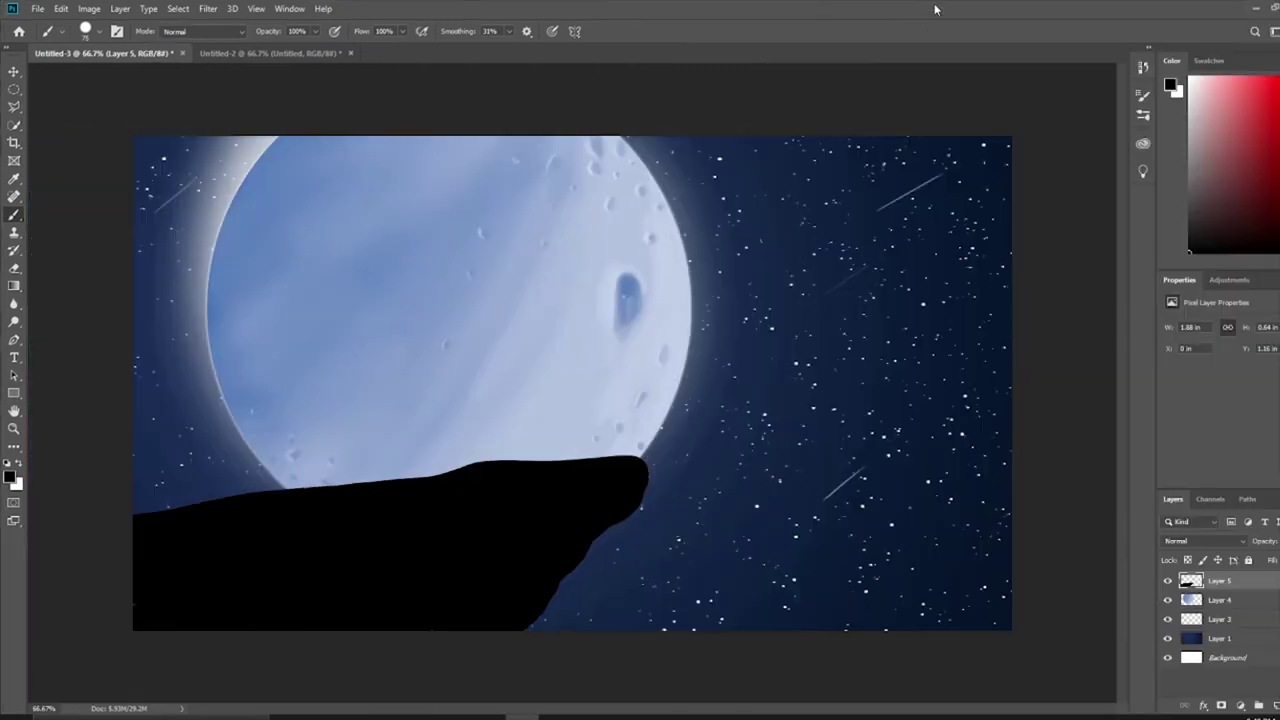
key("ctrl+plus")
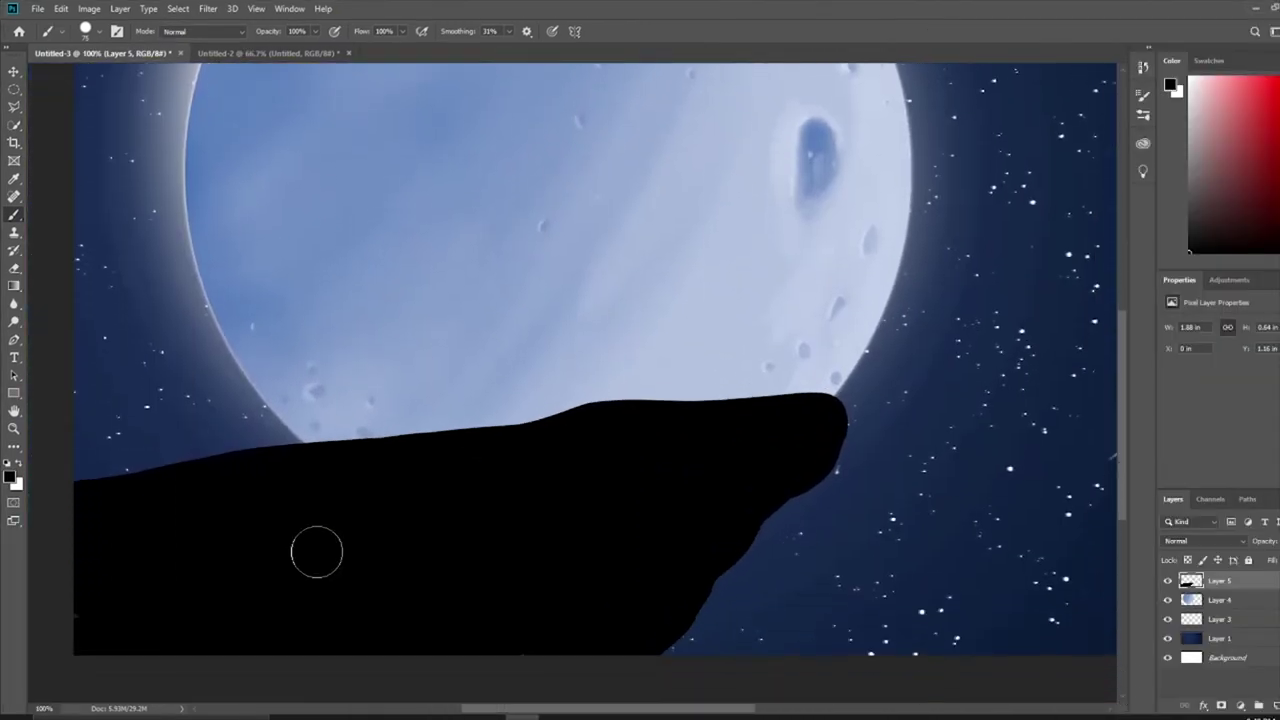
double_click(1240, 600)
left_click_drag(1010, 97, 1054, 264)
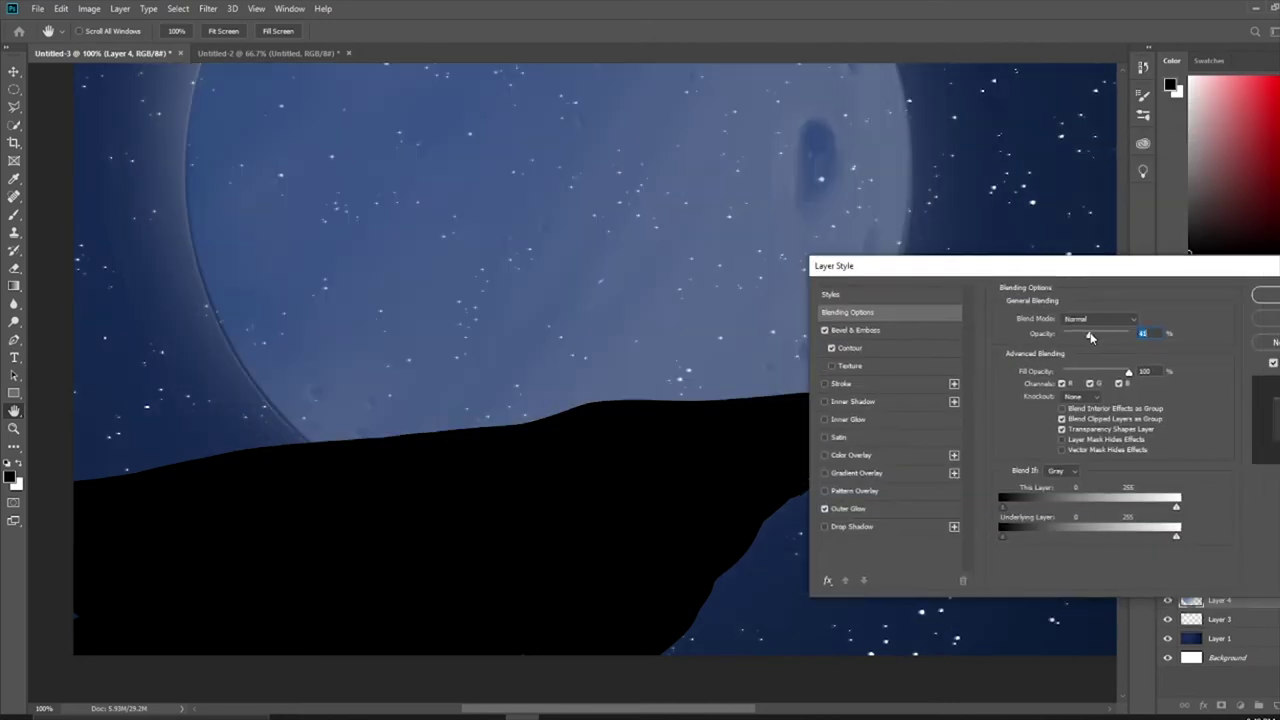
key("Return")
key("alt+bracketright")
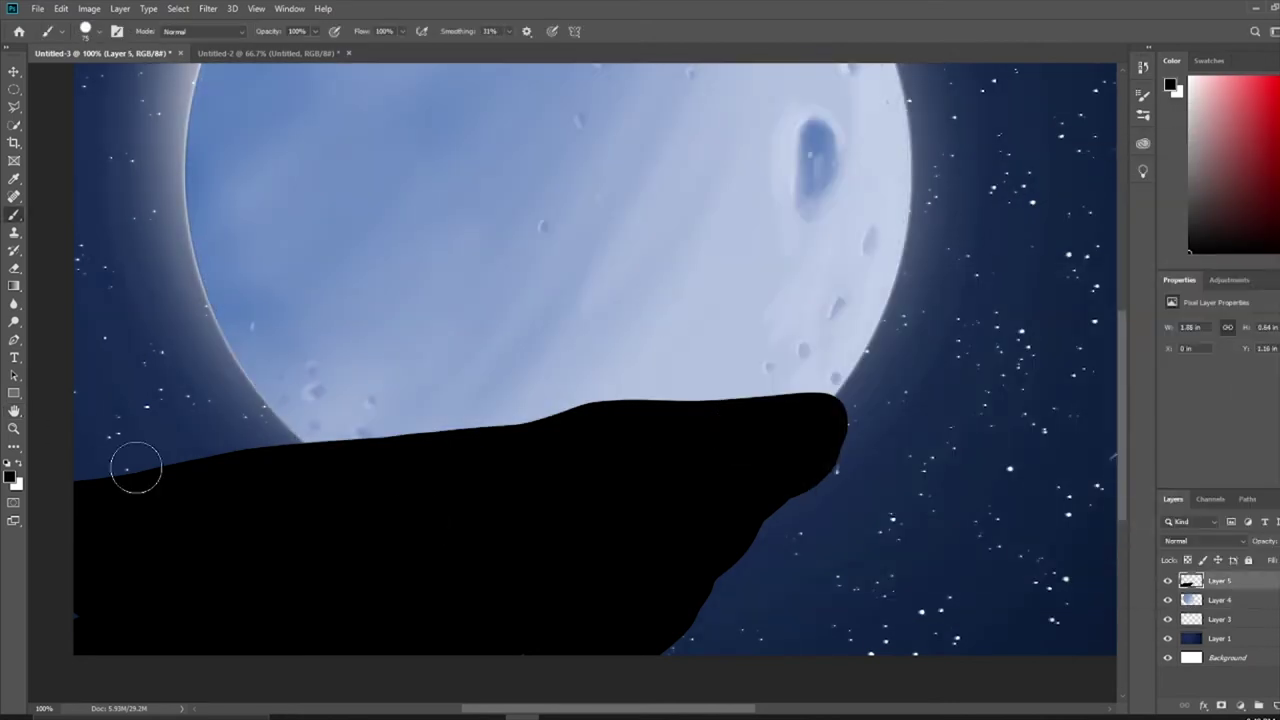
- Switch to a 3 px Hard Round brush for the cliff-top details
left_click(97, 31)
scroll(166, 235, "down", 3)
left_click_drag(166, 240, 169, 160)
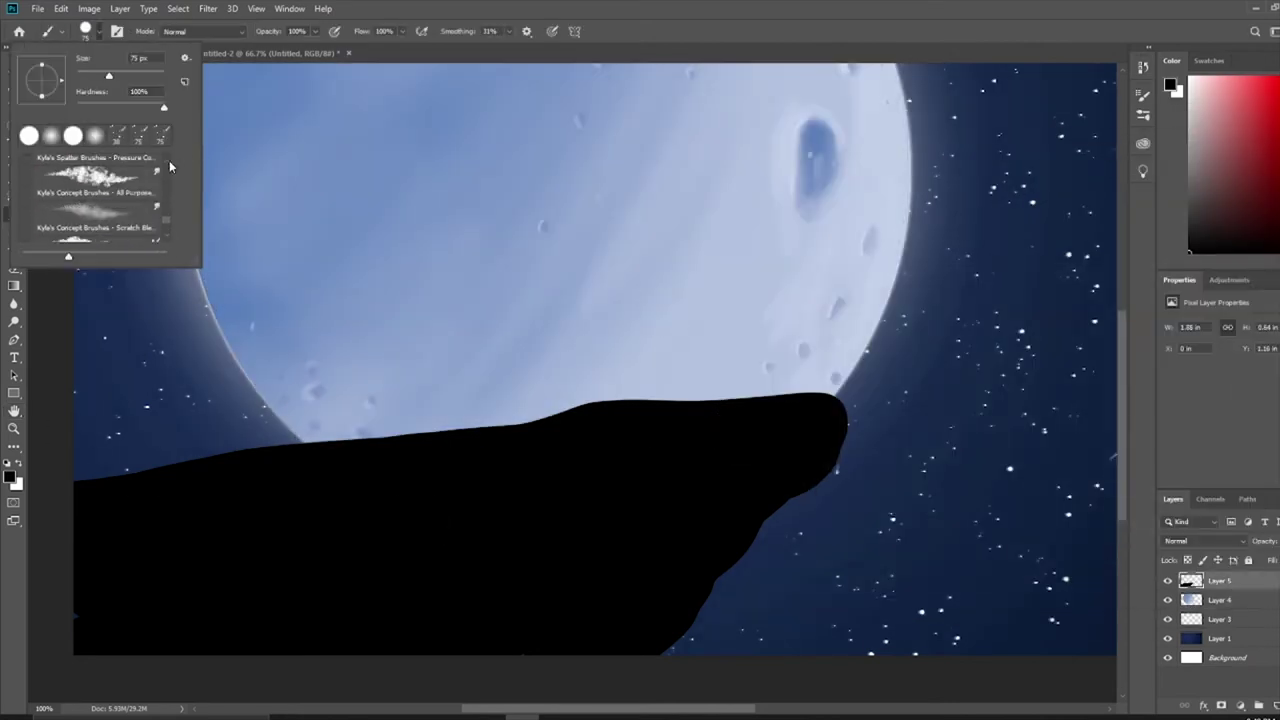
scroll(35, 197, "up", 3)
double_click(35, 197)
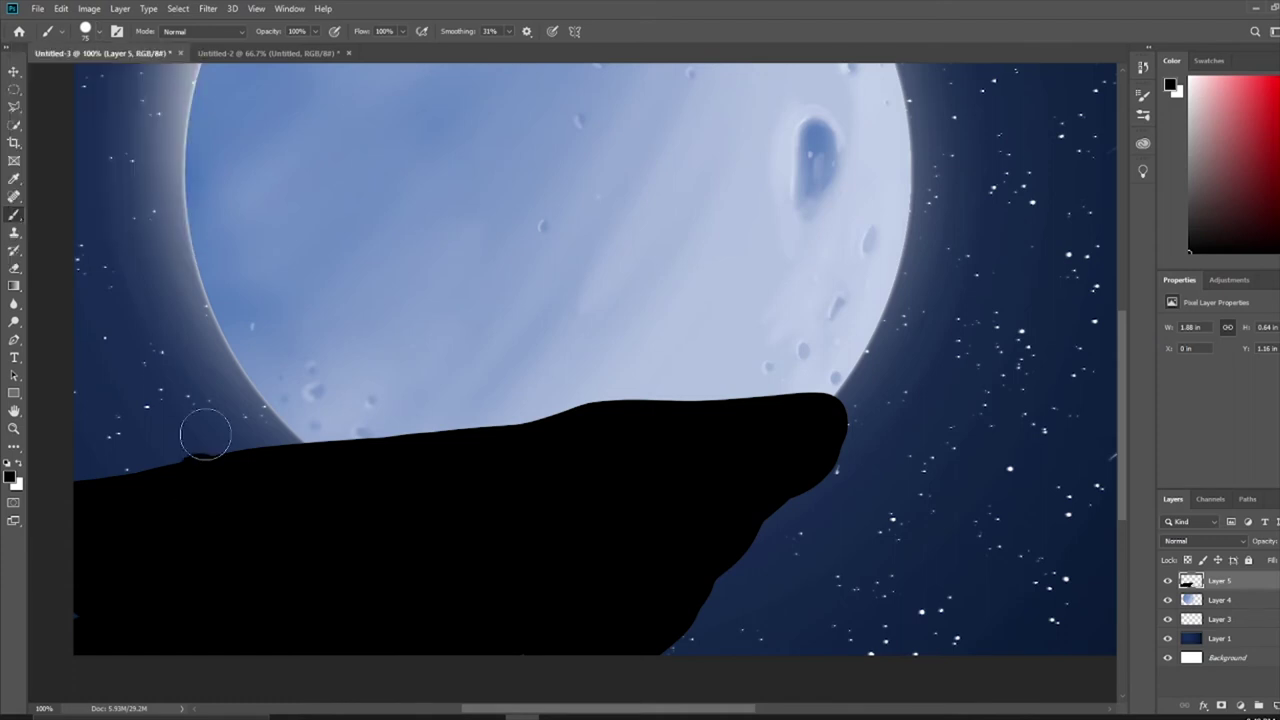
left_click(97, 31)
left_click_drag(109, 75, 80, 75)
left_click(138, 500)
key("ctrl+plus")
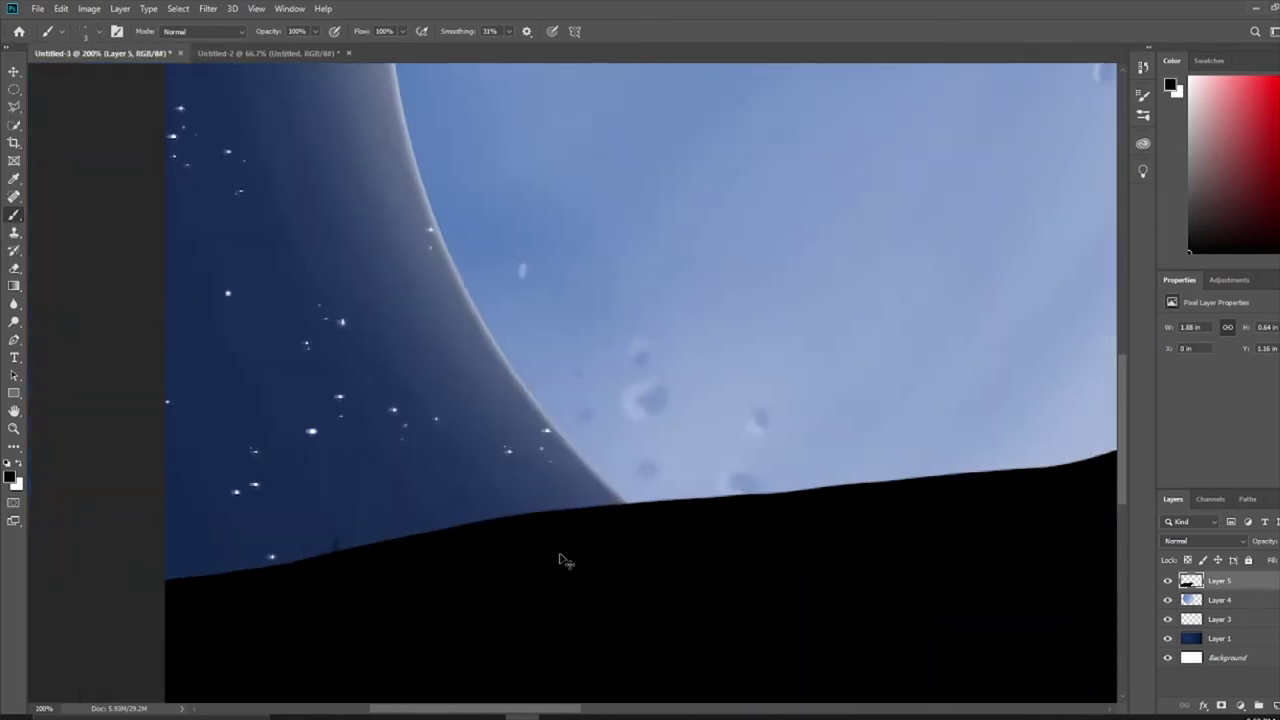
- Add a grass layer and place a copy of the grass clump further right along the cliff
key("ctrl+shift+alt+n")
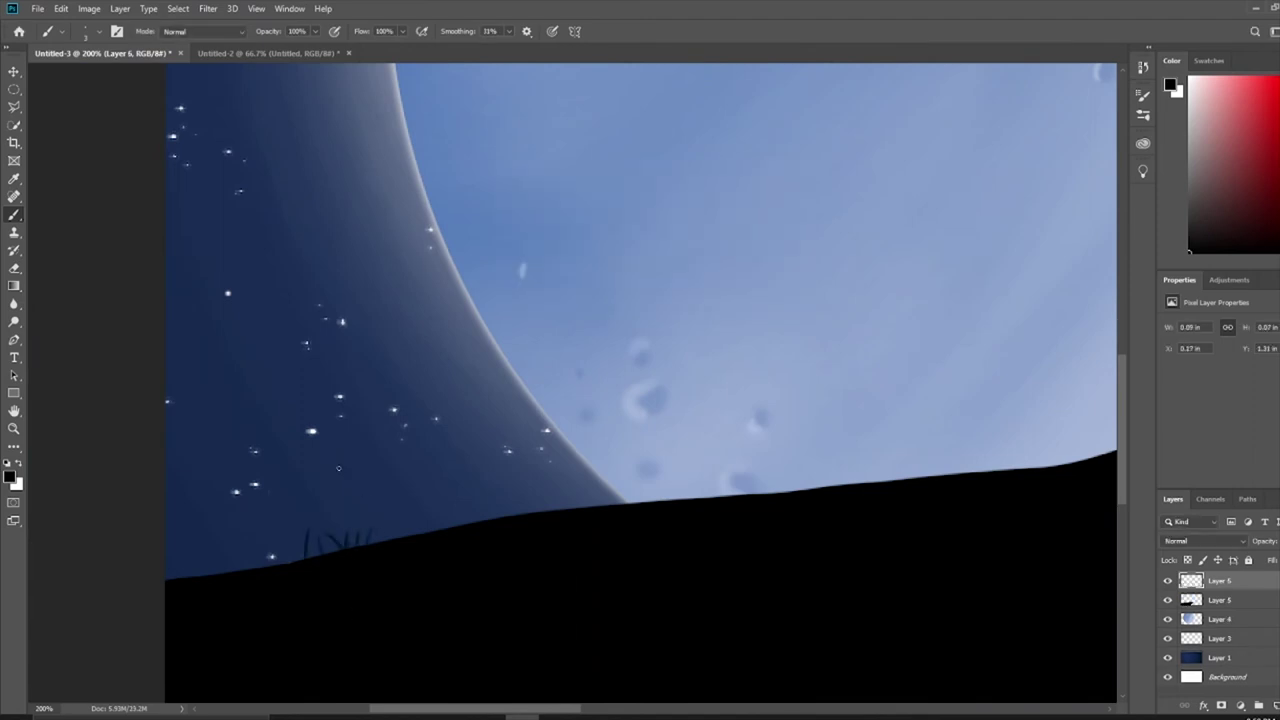
key("v")
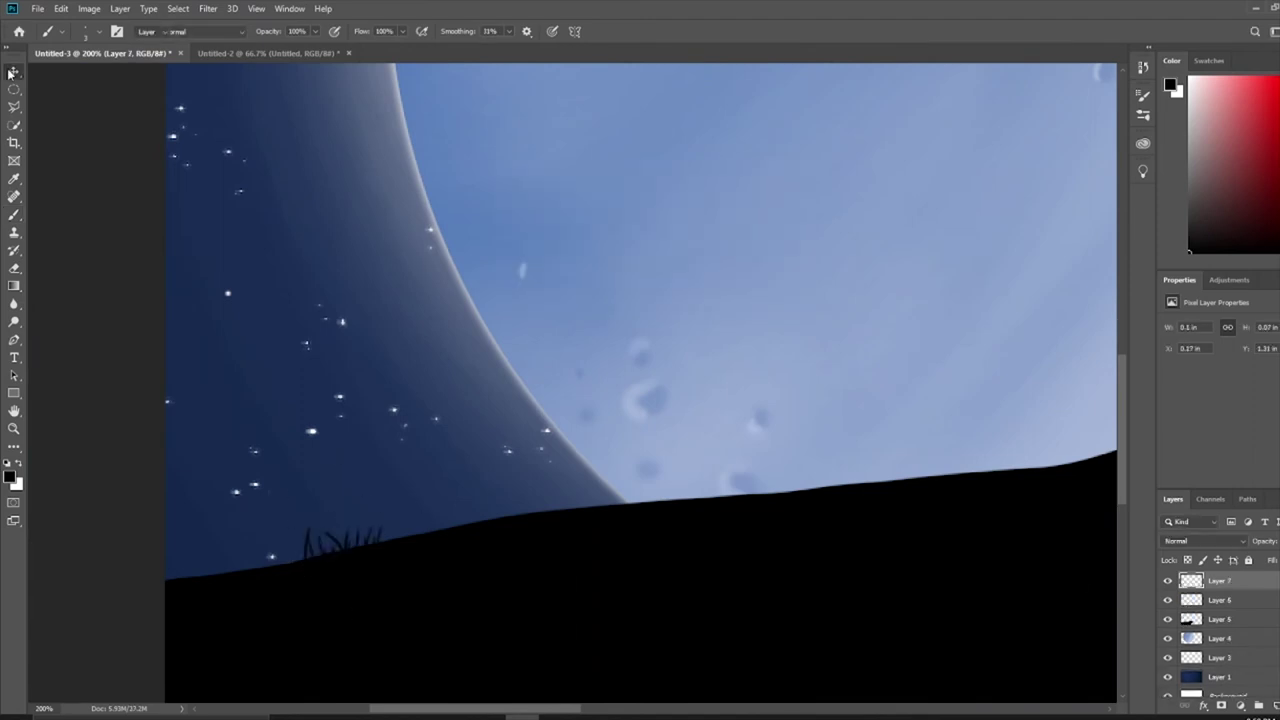
key("ctrl+shift+alt+n")
key("ctrl+t")
mouse_move(342, 548)
left_mouse_down()
mouse_move(258, 560)
mouse_move(473, 531)
mouse_move(557, 471)
left_mouse_up()
key("Return")
- Add a grass copy scaled to about 75% and another at the lower-left cliff edge
key("ctrl+j")
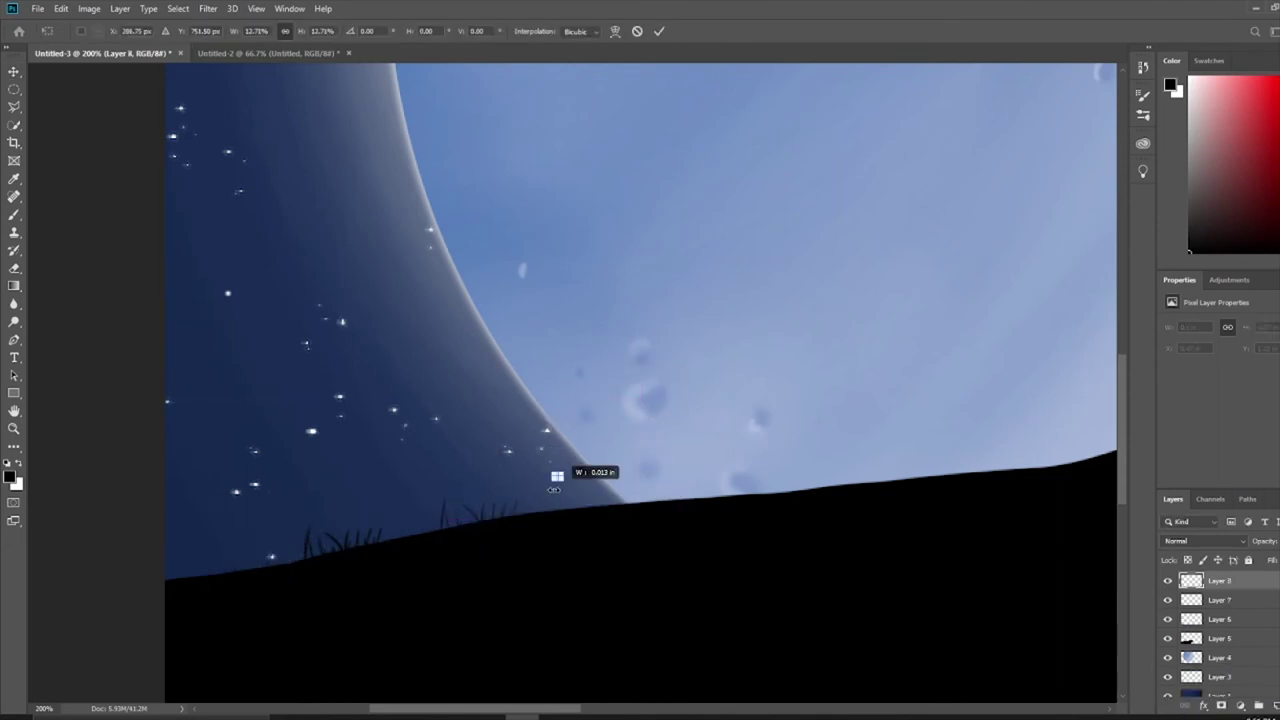
key("ctrl+t")
mouse_move(514, 434)
left_mouse_down()
mouse_move(574, 515)
mouse_move(500, 522)
left_mouse_up()
key("Return")
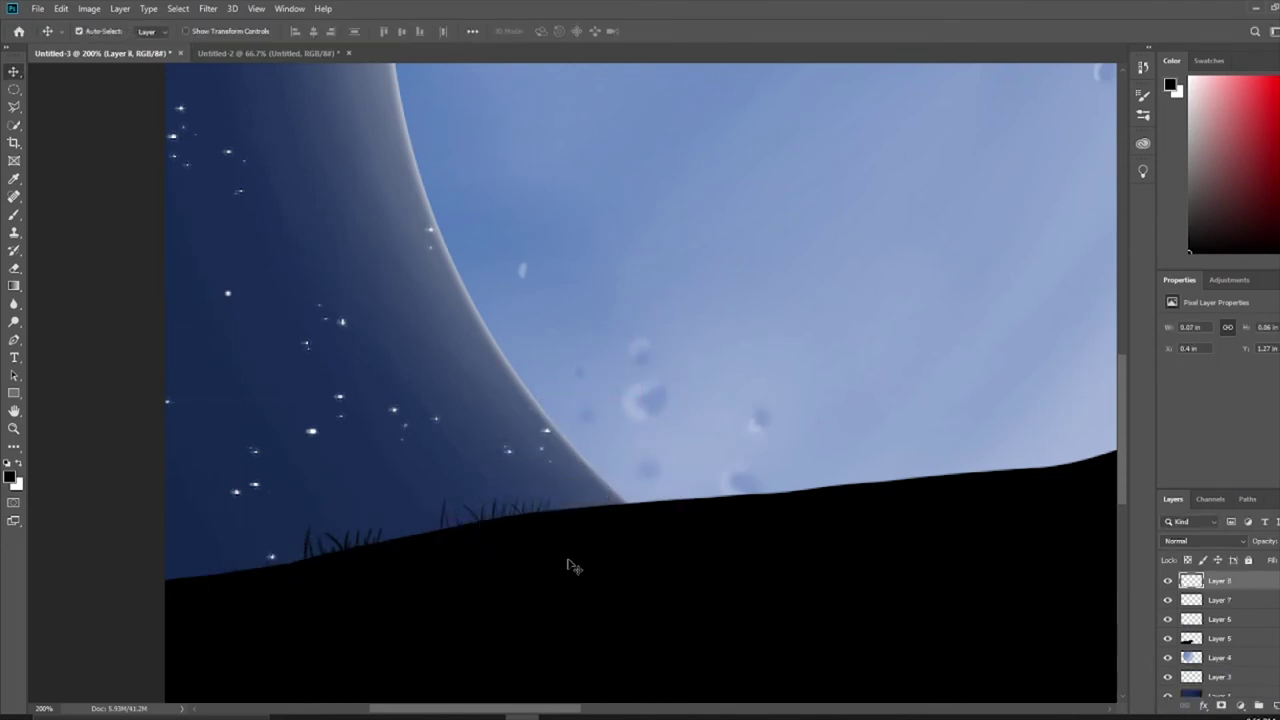
key("ctrl+j")
mouse_move(571, 563)
left_mouse_down()
mouse_move(508, 437)
mouse_move(515, 519)
mouse_move(320, 609)
left_mouse_up()
key("b")
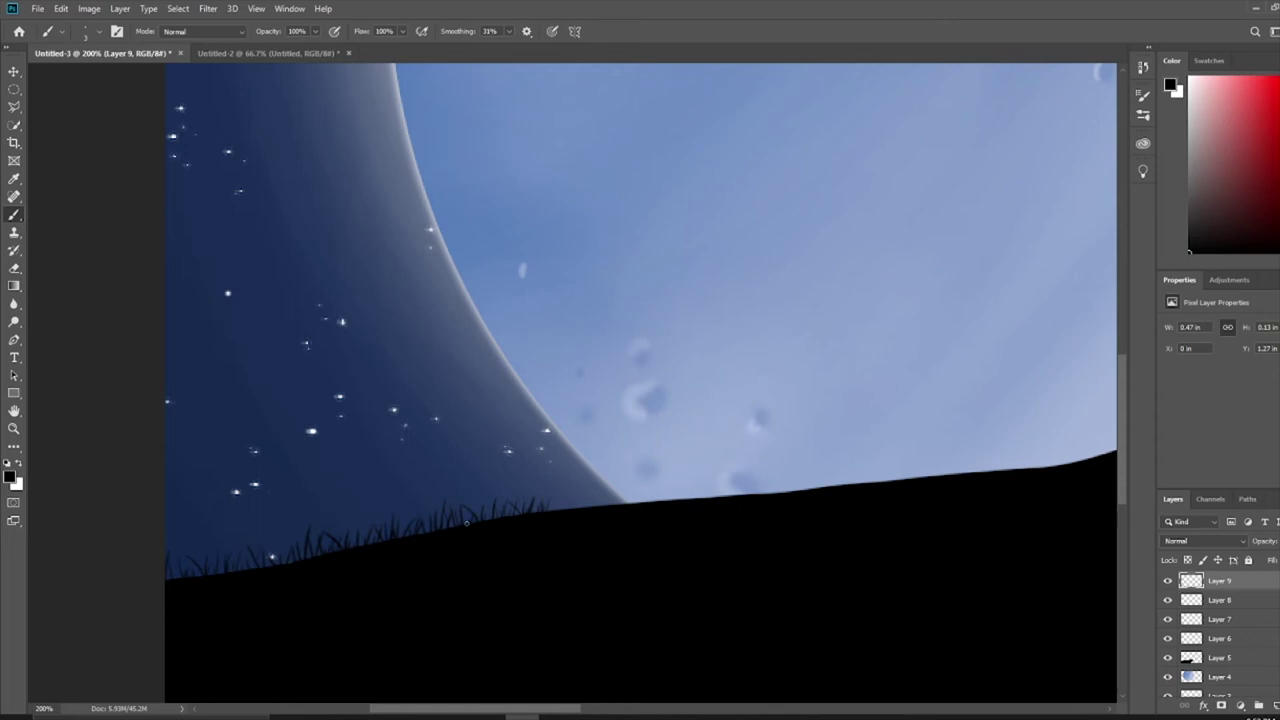
- Merge the grass layers and rotate the result onto the cliff, following the hill slope
left_click(1219, 638, "shift")
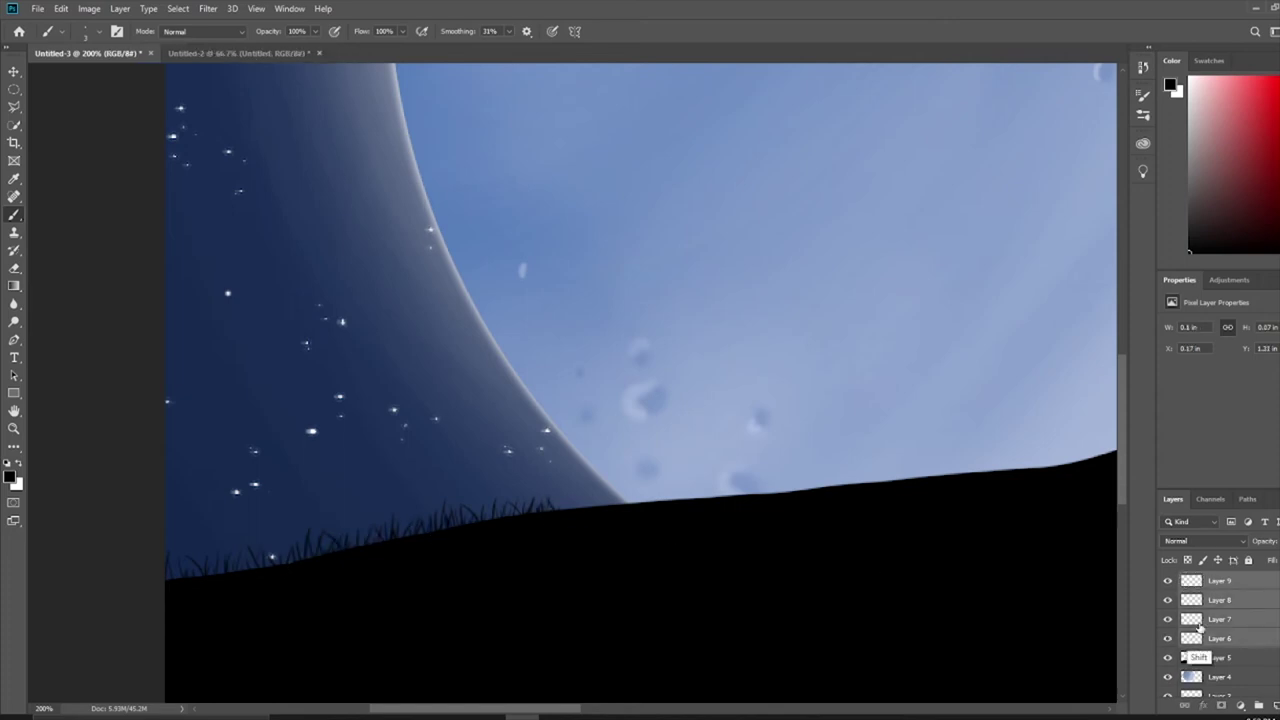
left_click(120, 8)
left_click(150, 503)
key("ctrl+t")
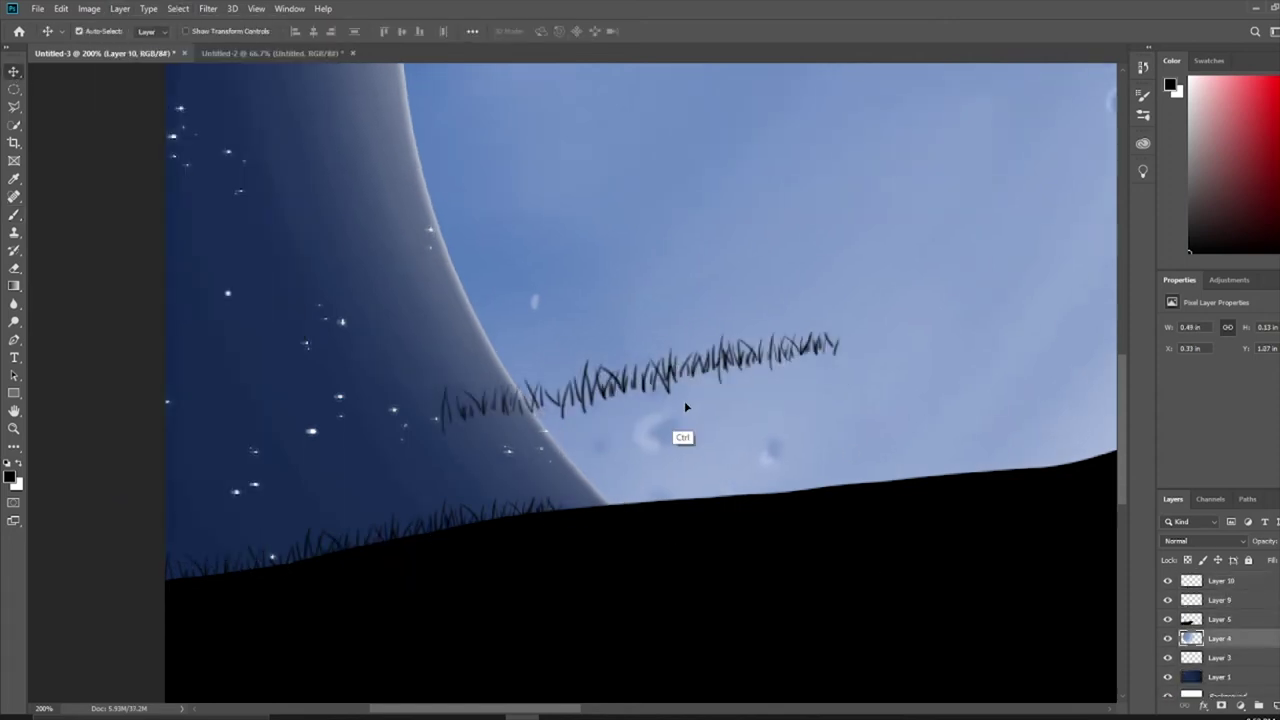
left_click_drag(686, 406, 809, 496)
left_click_drag(1006, 460, 960, 500)
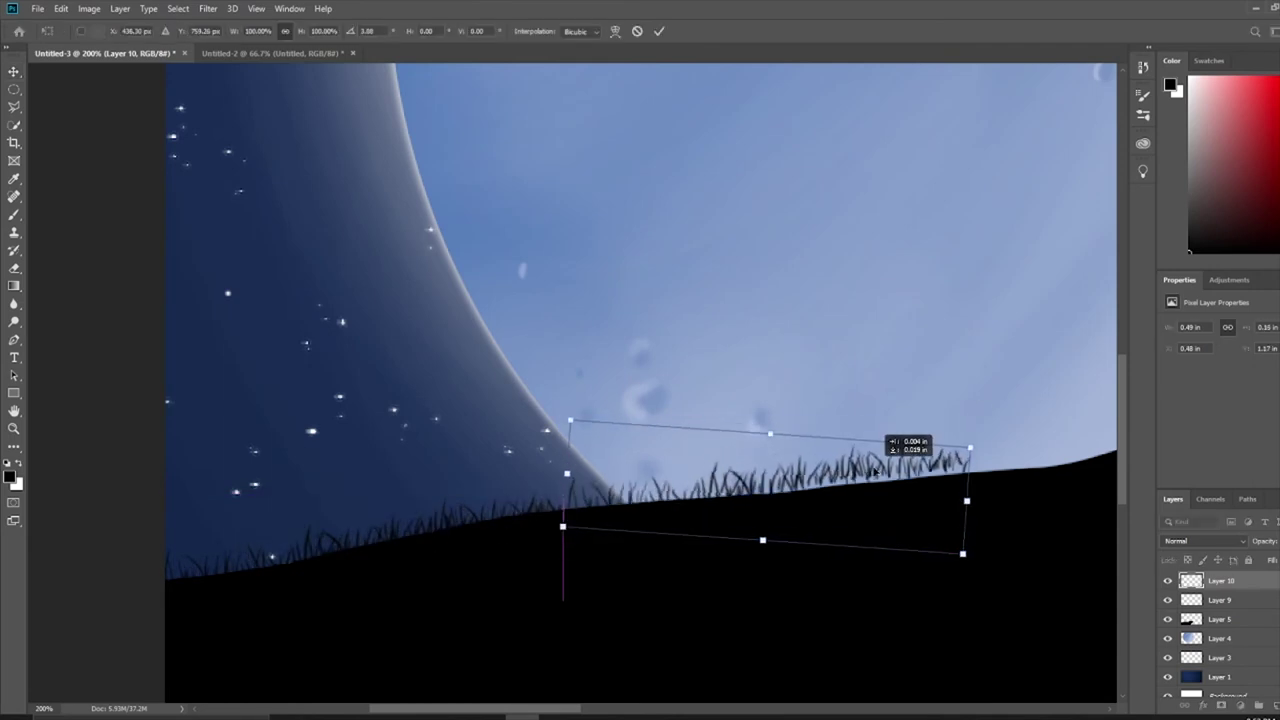
key("Return")
- Add grass copies on the hilltop and left hilltop, scaling one slightly down
scroll(615, 694, "right", 3)
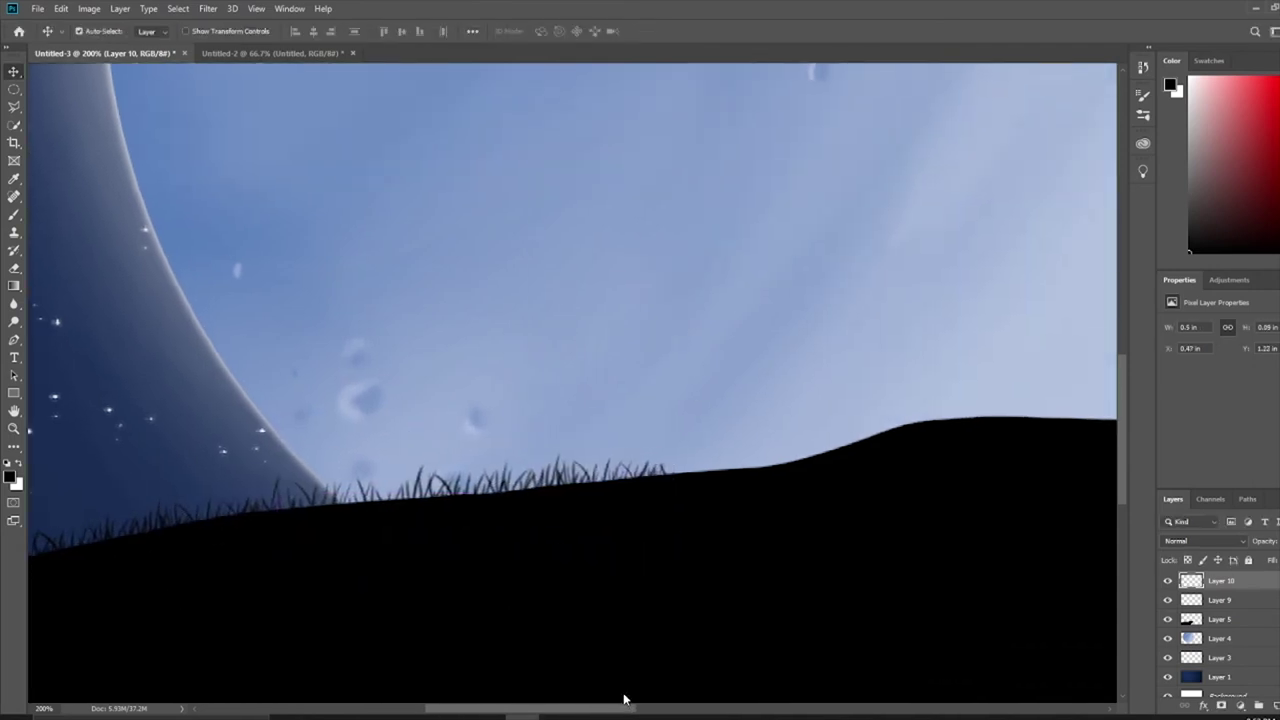
scroll(612, 694, "down", 3)
scroll(612, 694, "up", 1)
mouse_move(220, 530)
left_mouse_down()
mouse_move(520, 475)
mouse_move(558, 500)
mouse_move(603, 500)
left_mouse_up()
key("ctrl+t")
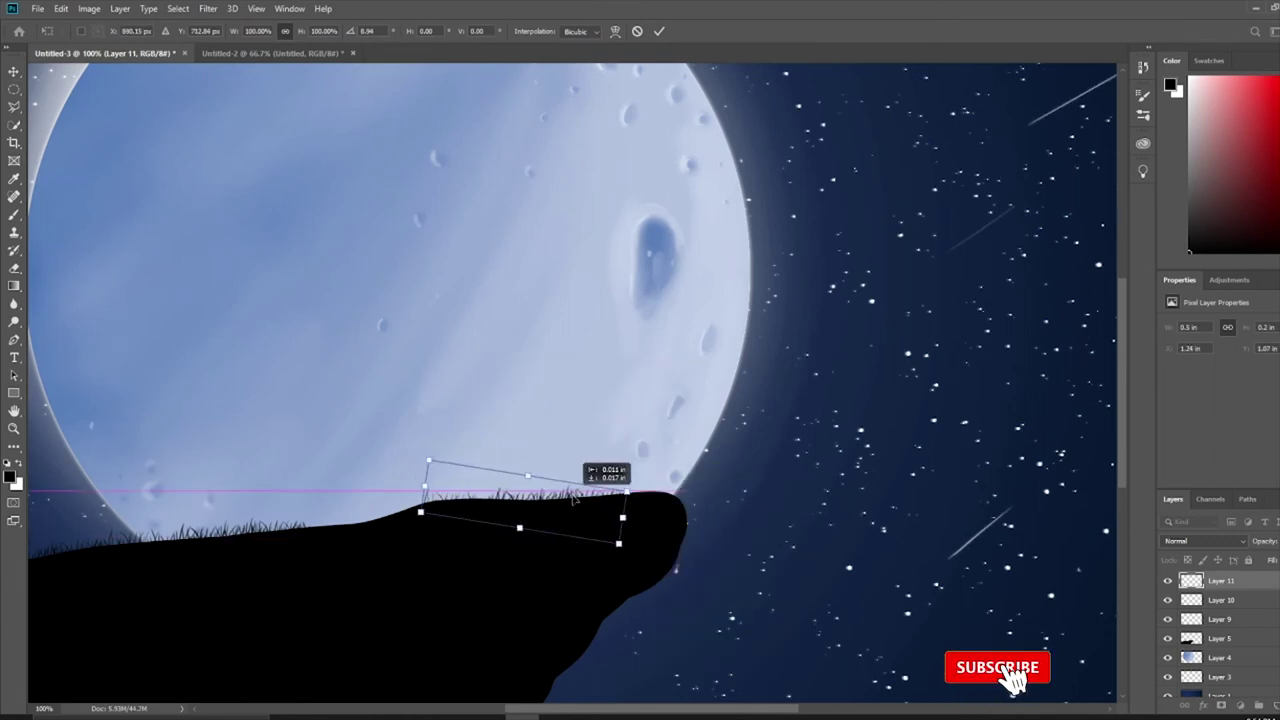
key("Return")
mouse_move(405, 535)
left_mouse_down()
mouse_move(541, 419)
mouse_move(390, 528)
left_mouse_up()
key("ctrl+t")
left_click_drag(486, 516, 475, 518)
key("Return")
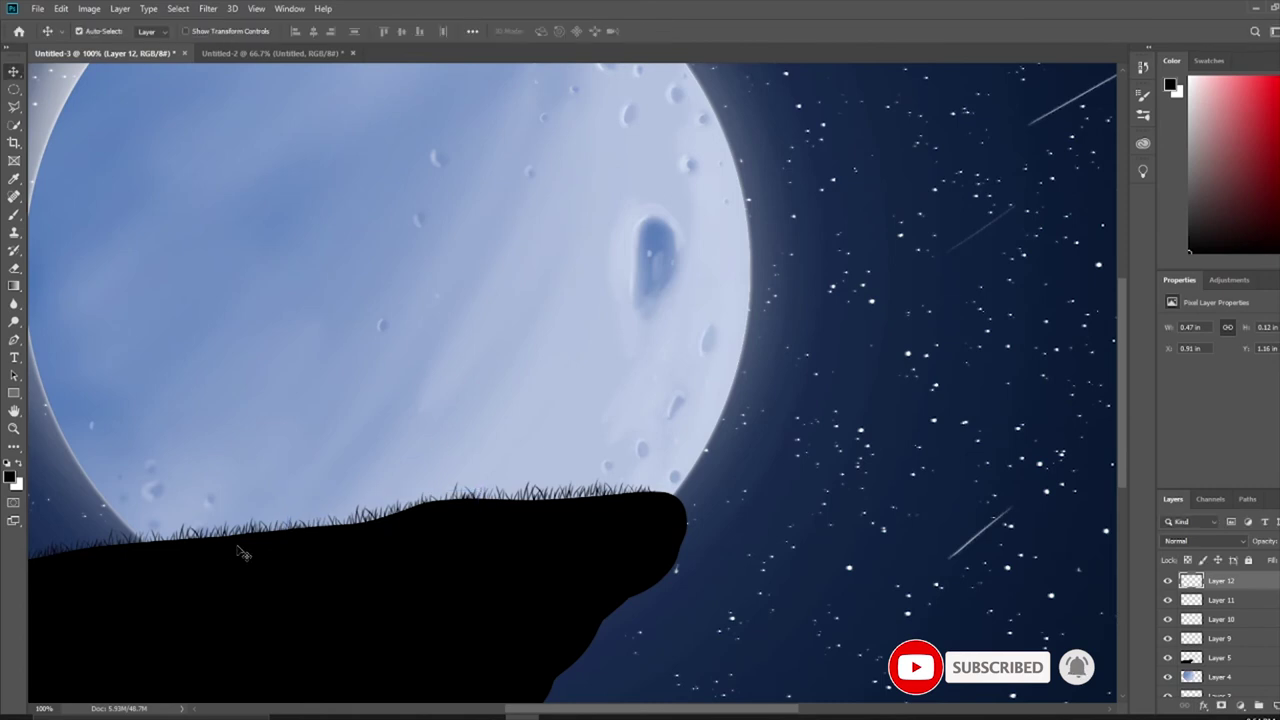
- Merge the grass copies into Layer 12 and paint a tall blade above the hilltop
key("ctrl+minus")
left_click(119, 8)
key("ctrl+plus")
key("ctrl+plus")
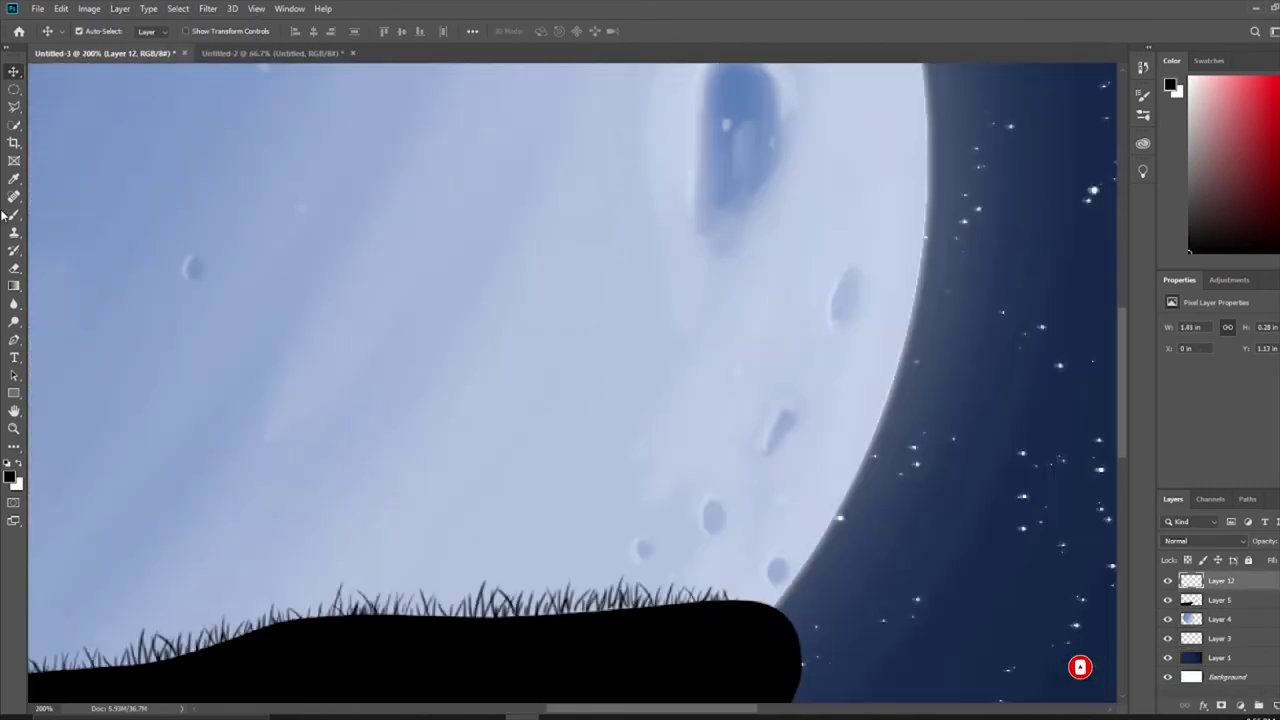
key("b")
left_click_drag(463, 600, 430, 516)
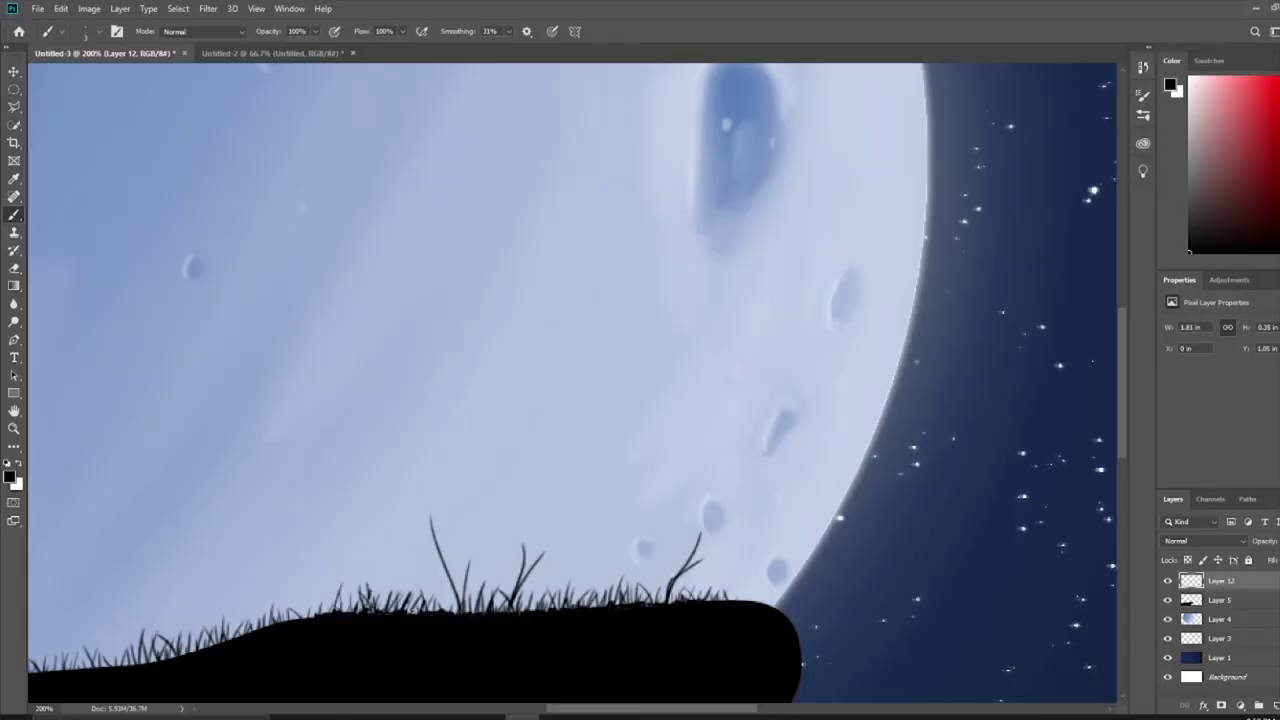
- Zoom and scroll around the cliff top to review the tall grass blades
key("ctrl+minus")
key("ctrl+minus")
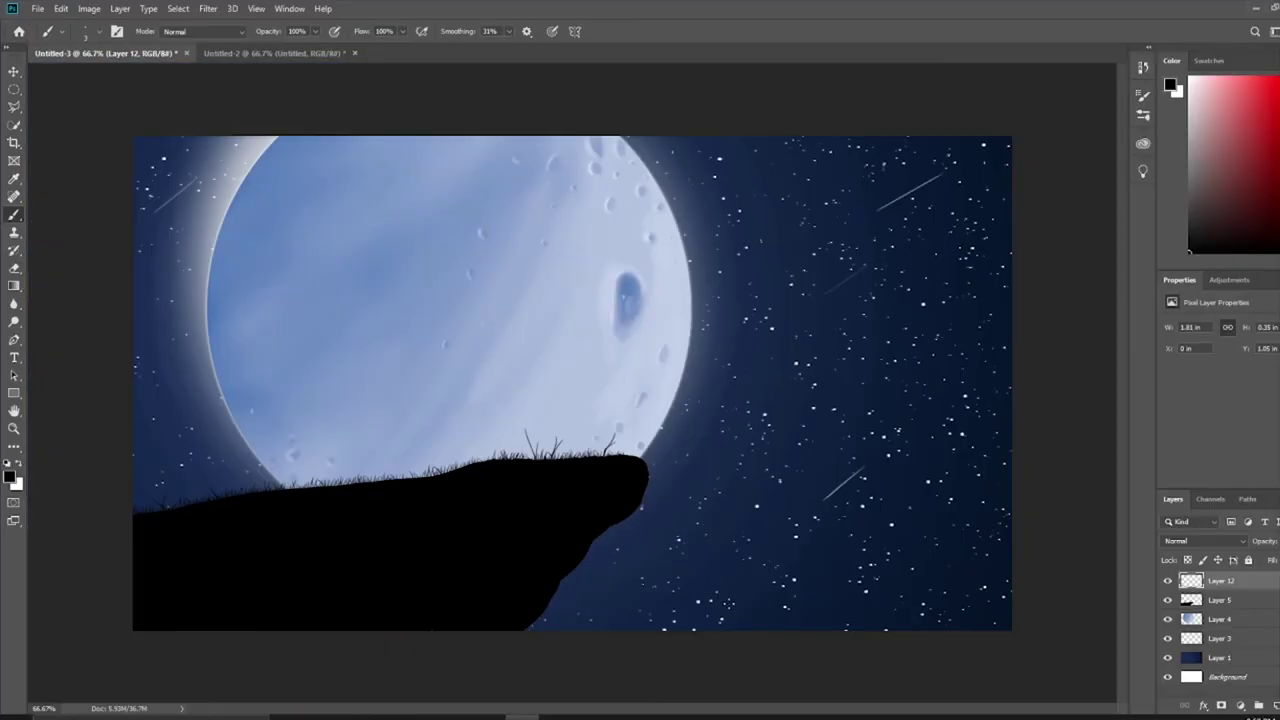
scroll(385, 433, "up", 2)
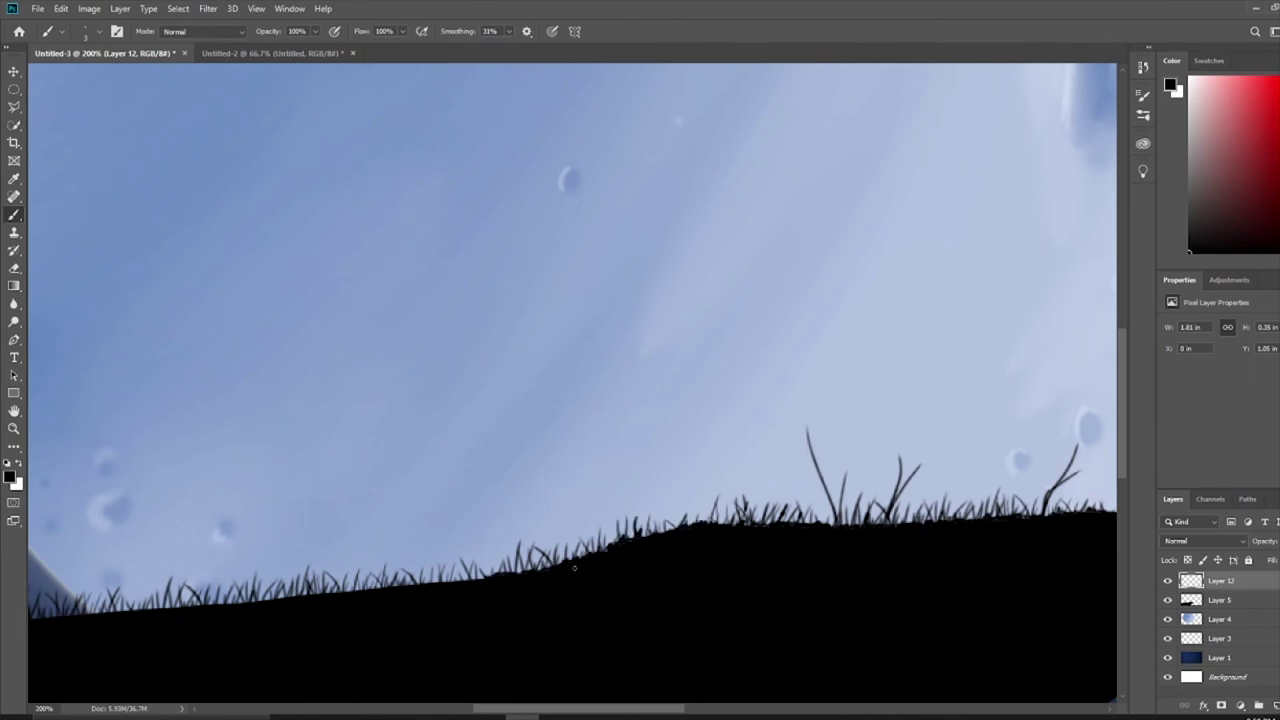
key("ctrl+minus")
key("ctrl+minus")
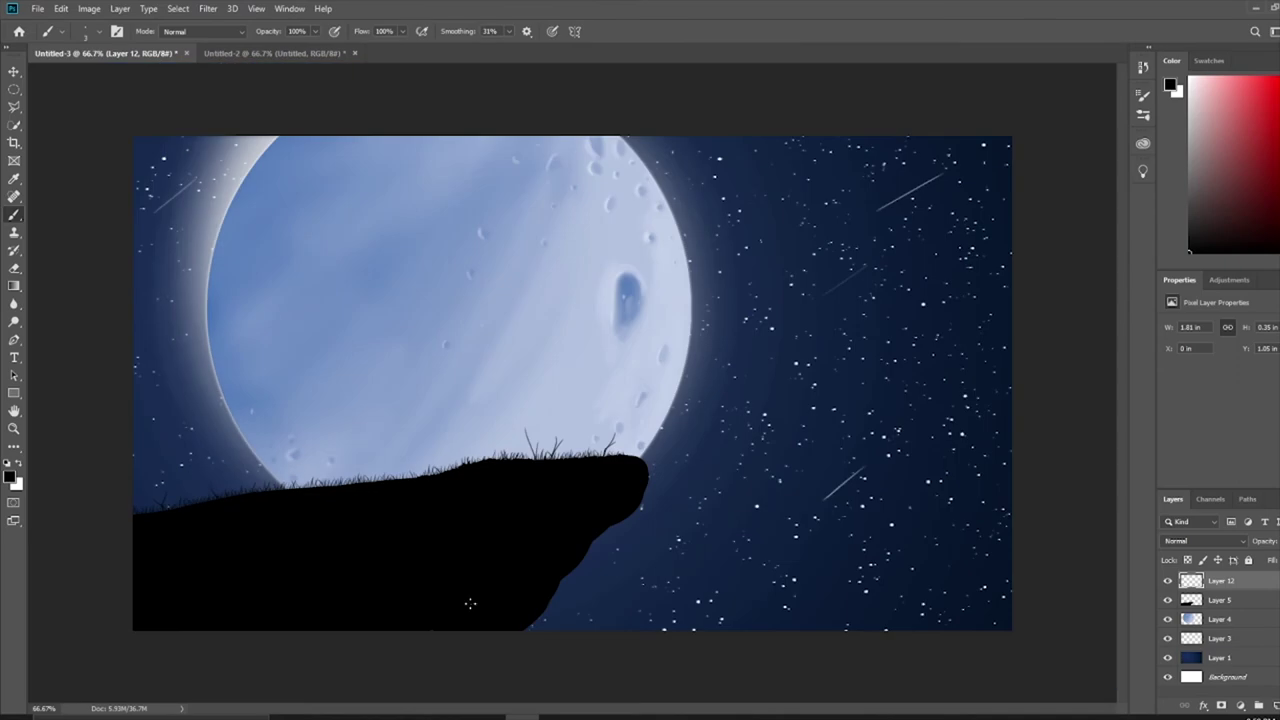
key("ctrl+plus")
key("ctrl+plus")
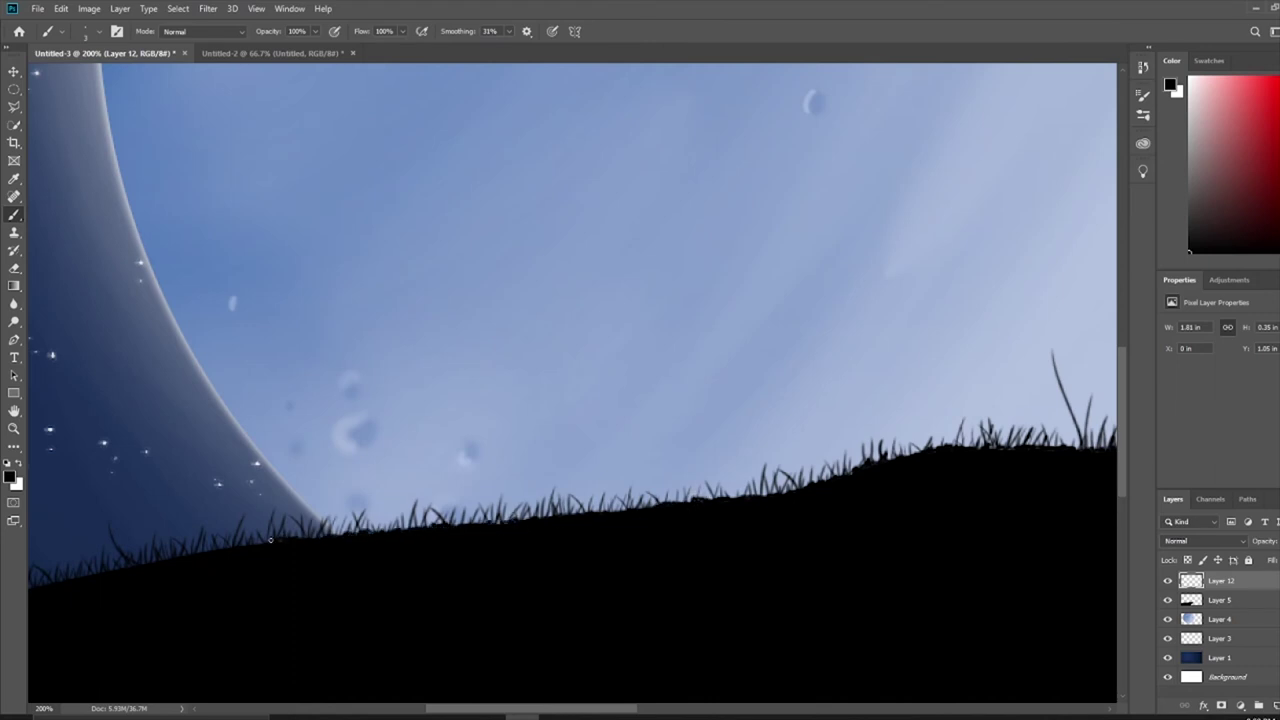
scroll(217, 555, "left", 5)
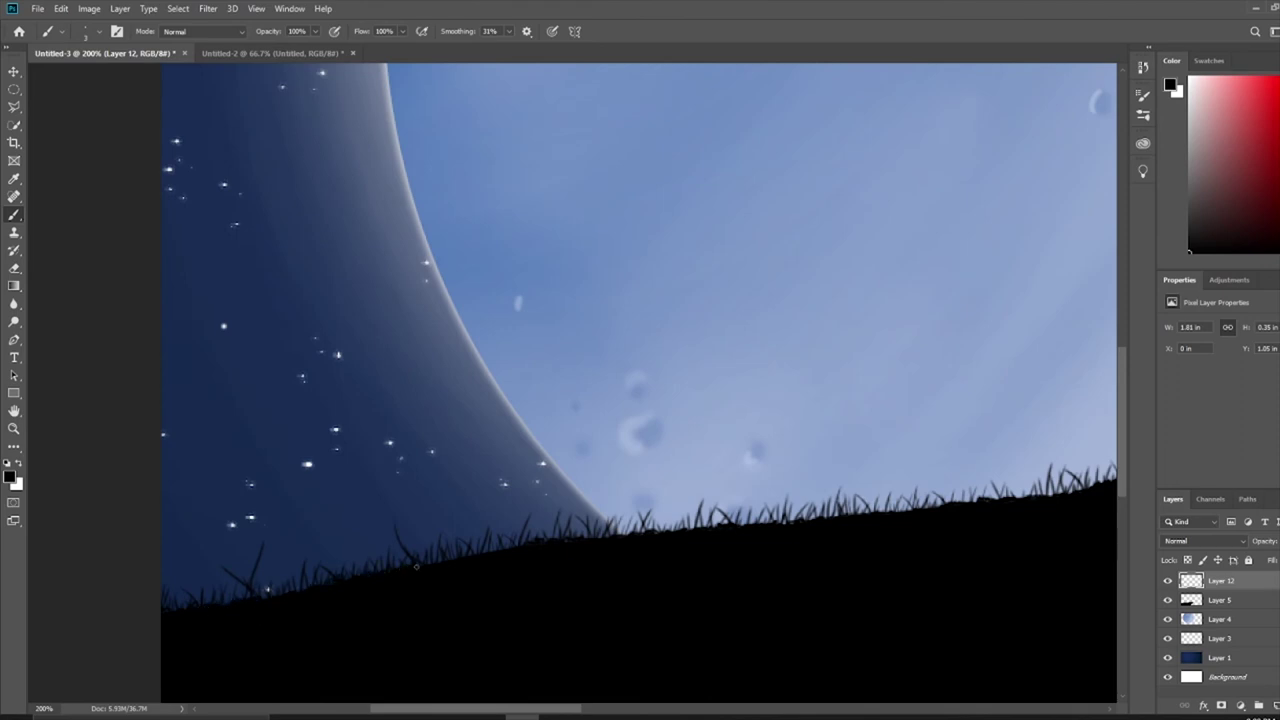
scroll(200, 630, "down", 5)
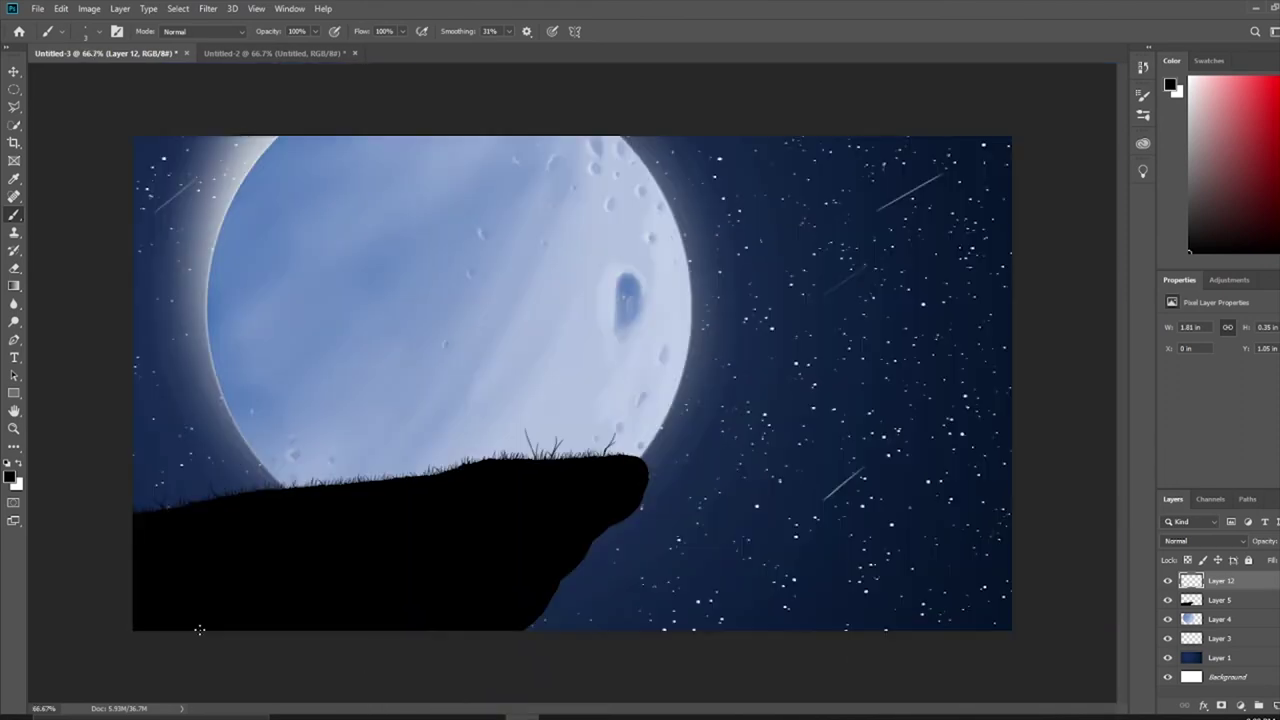
scroll(560, 520, "up", 3)
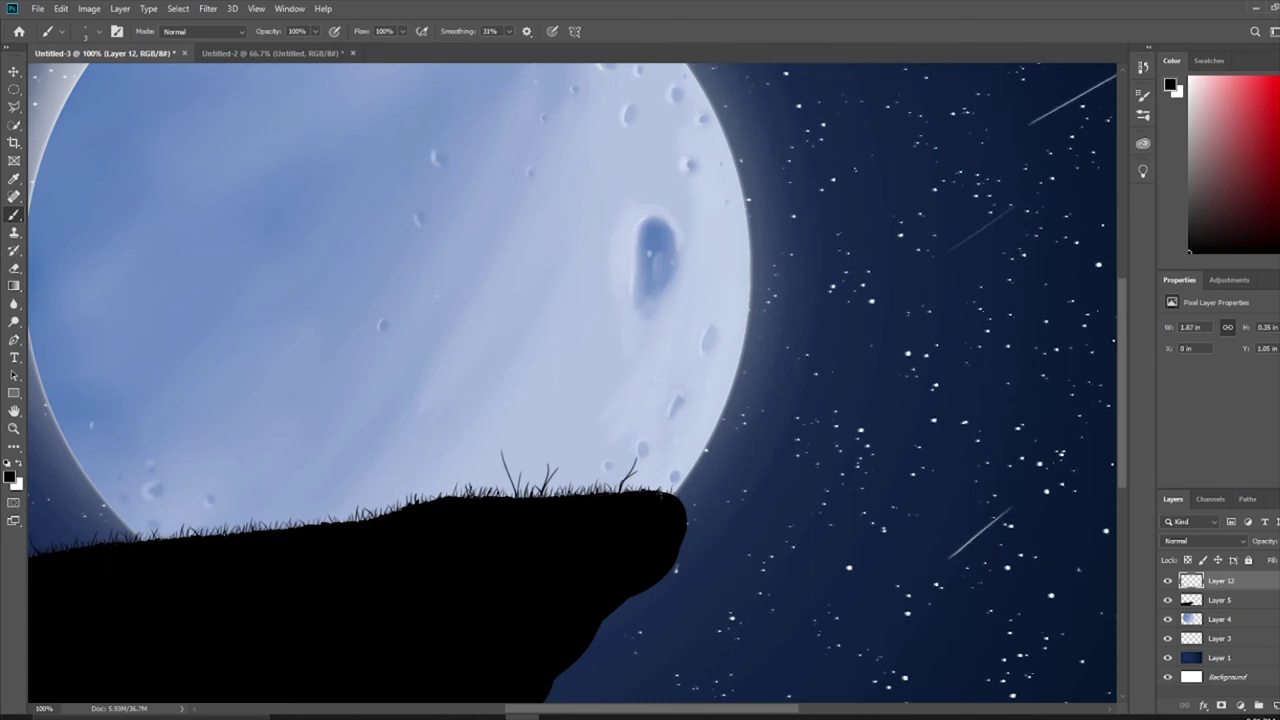
scroll(645, 598, "down", 1)
- Merge the grass Layer 12 into the cliff Layer 5, then make Layer 4 active
left_click(1220, 600, "ctrl")
left_click(120, 8)
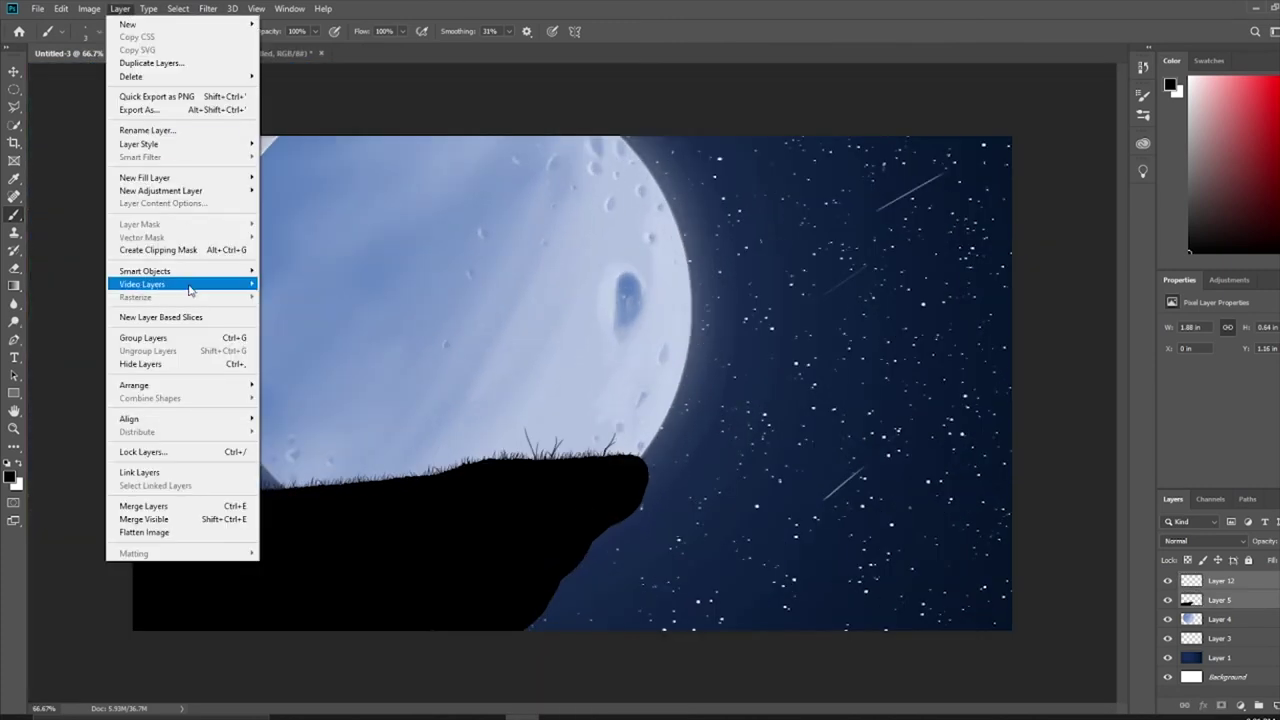
left_click(1167, 581)
left_click(1167, 581)
key("ctrl+e")
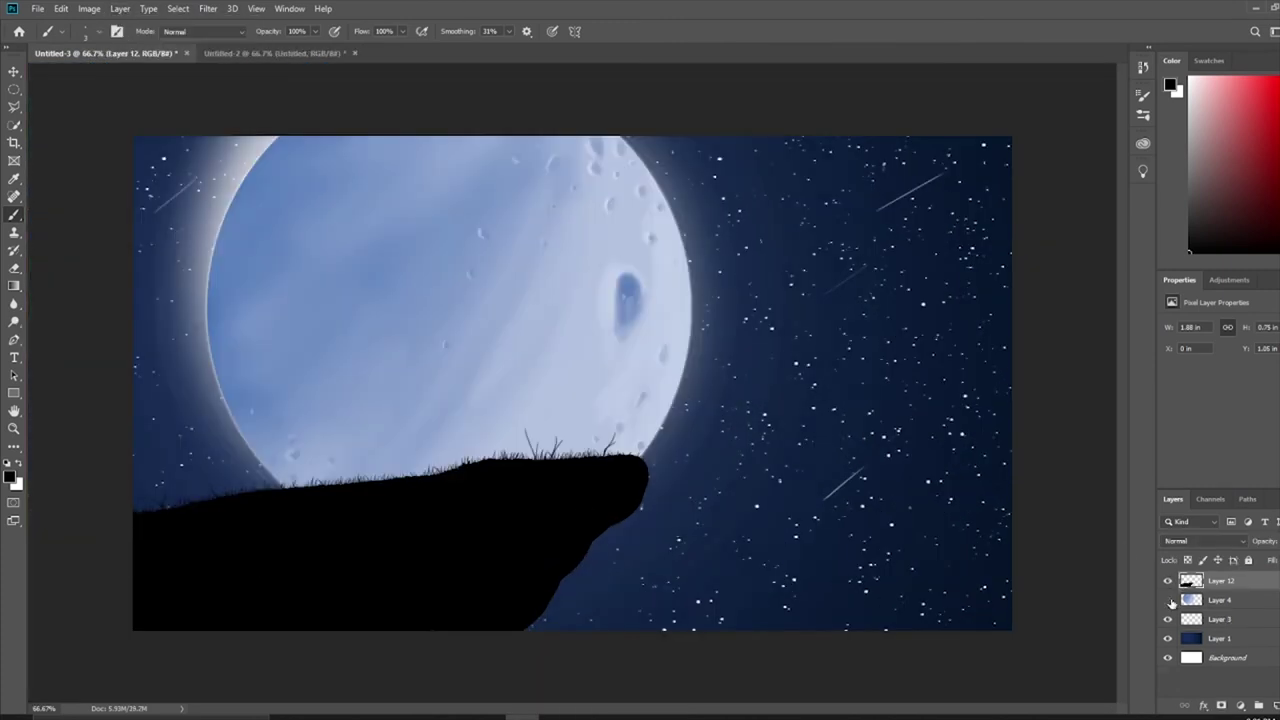
left_click(1220, 600)
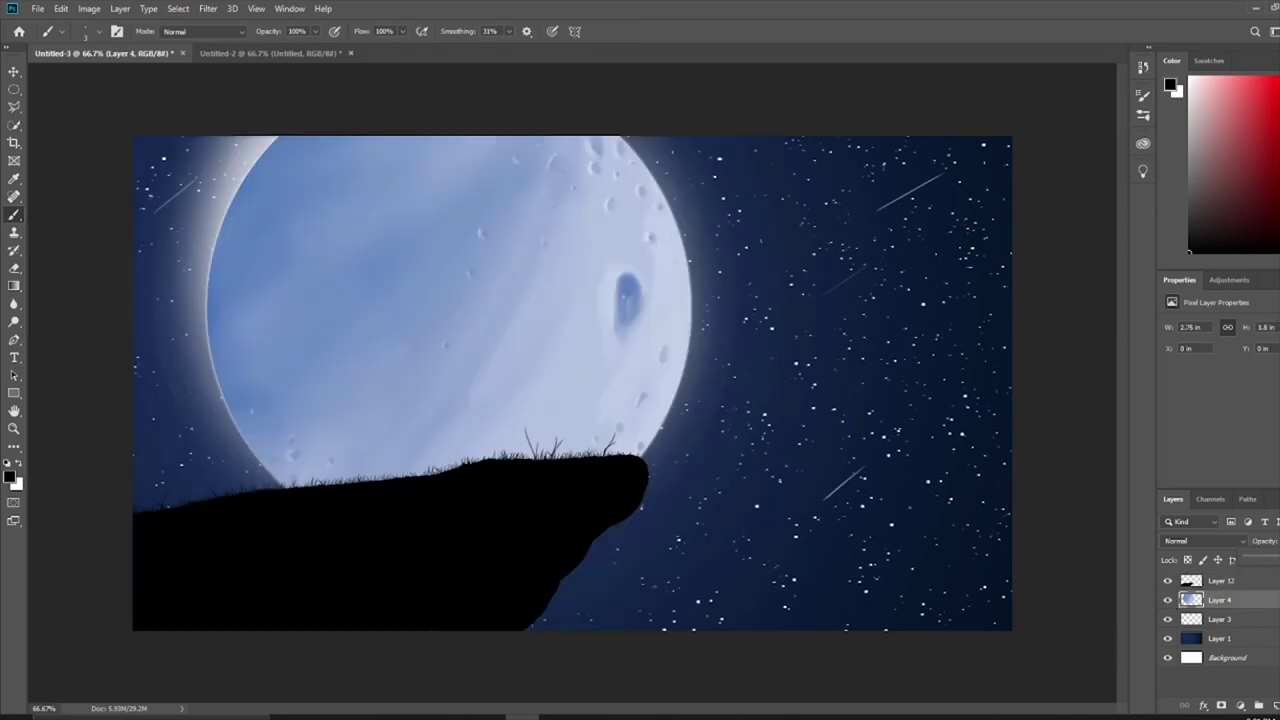
- Bring up the Untitled-2 wolf reference painting with the Polygonal Lasso tool
key("ctrl+Tab")
left_click(14, 106)
key("ctrl+1")
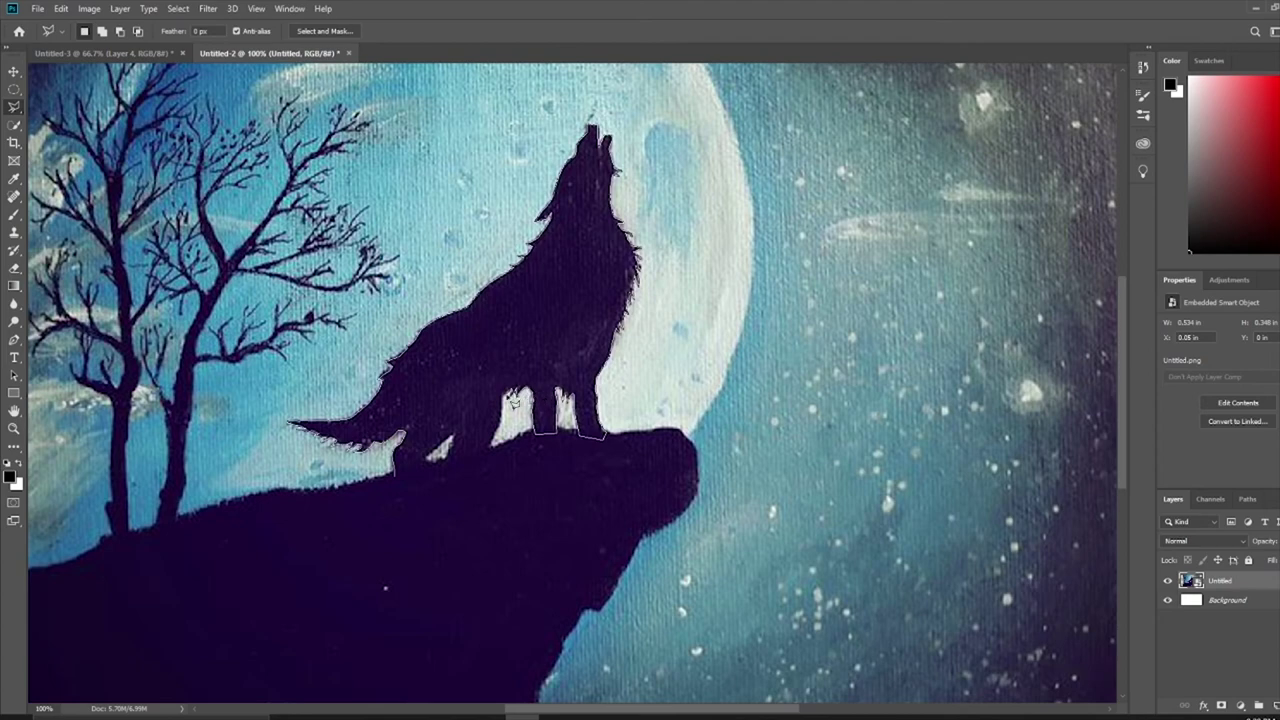
- Extend the lasso outline along the wolf's hind legs down to the hind paw
left_click(489, 438)
left_click(484, 456)
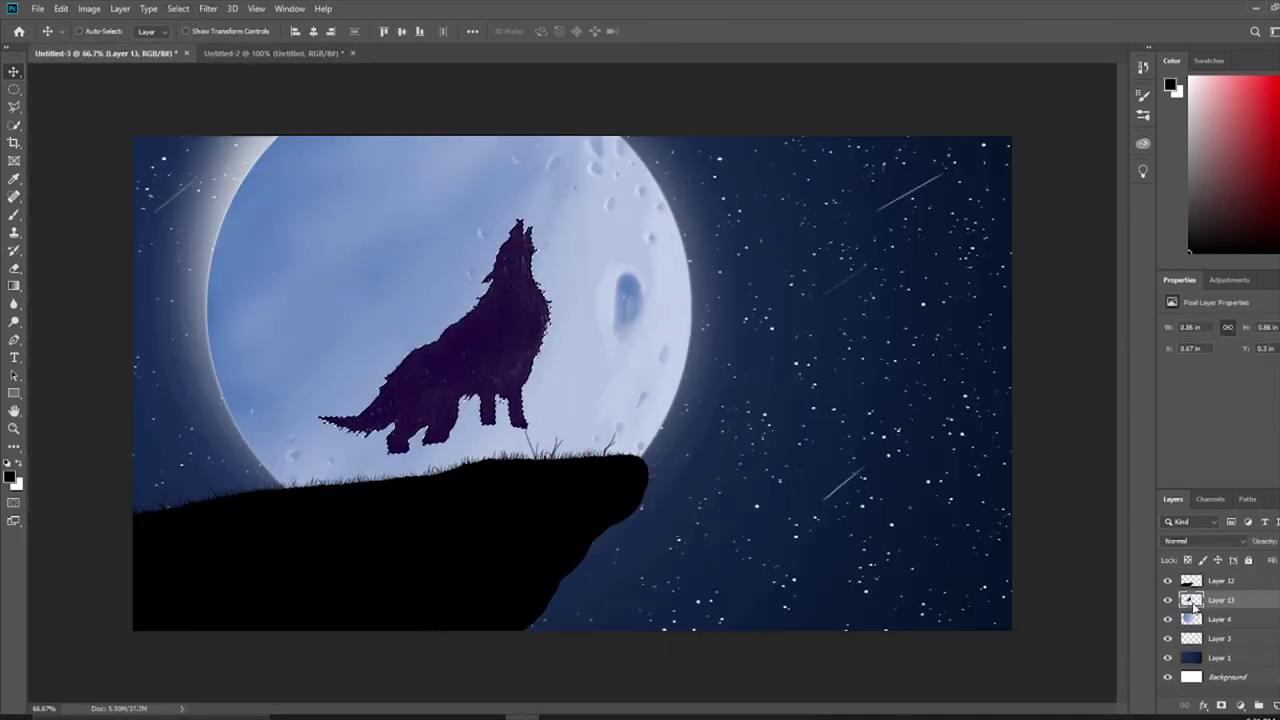
- Fill the wolf selection black, nudge it onto the cliff tip, and paint it solid black
key("Delete")
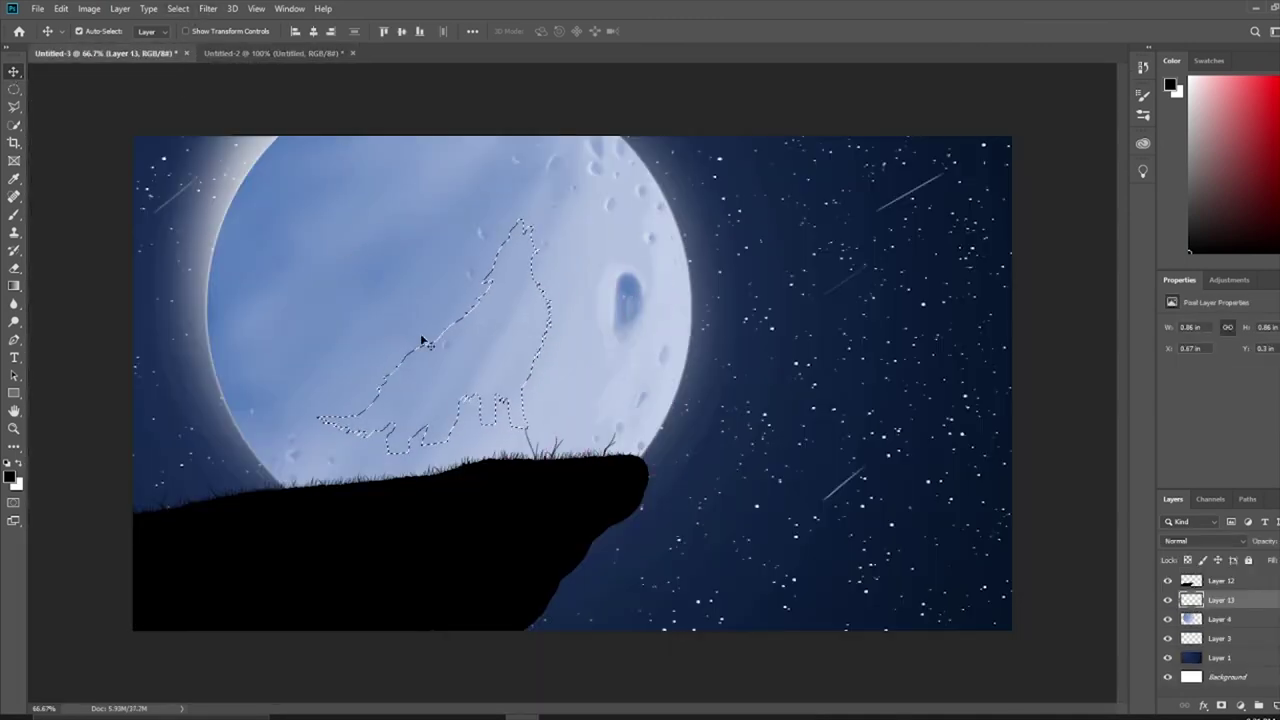
left_click(14, 214)
key("alt+BackSpace")
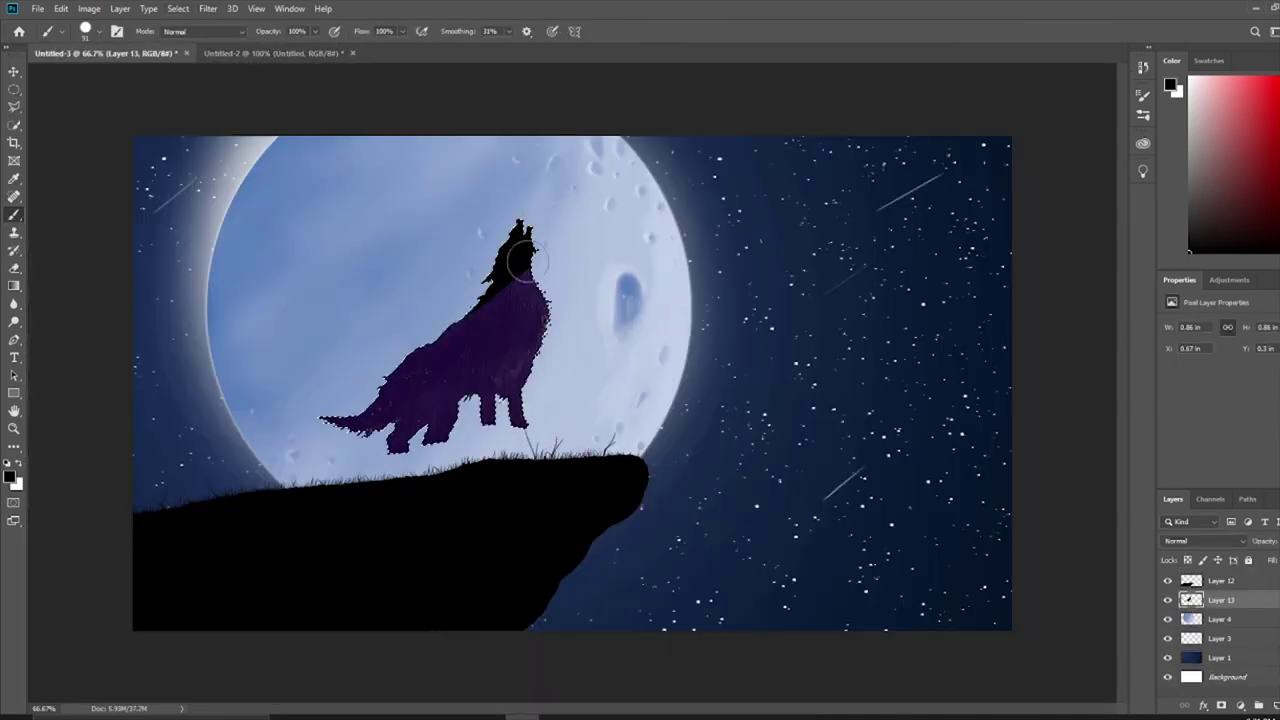
key("v")
left_click_drag(541, 360, 541, 368)
key("b")
mouse_move(560, 290)
left_mouse_down()
mouse_move(395, 398)
mouse_move(414, 471)
left_mouse_up()
- Compare with the wolf reference, then outline the wolf's left leg with the Polygonal Lasso
key("m")
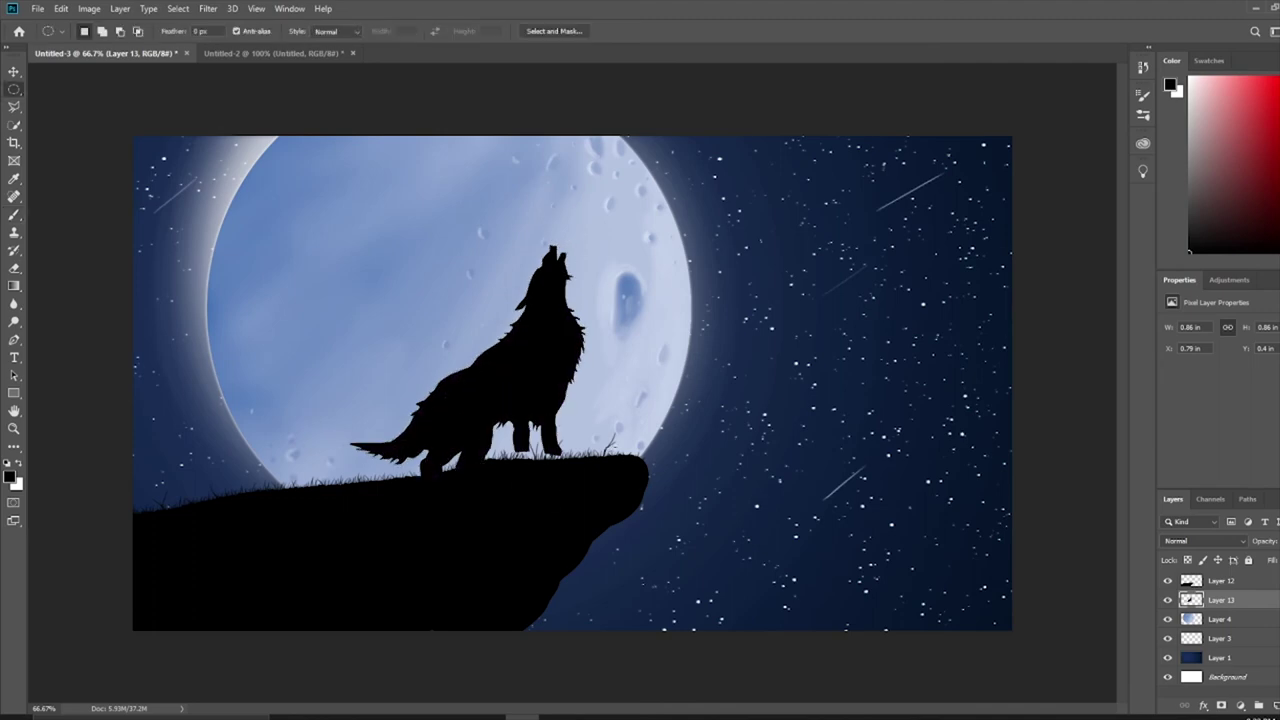
left_click(272, 53)
key("ctrl+Tab")
scroll(460, 450, "up", 3)
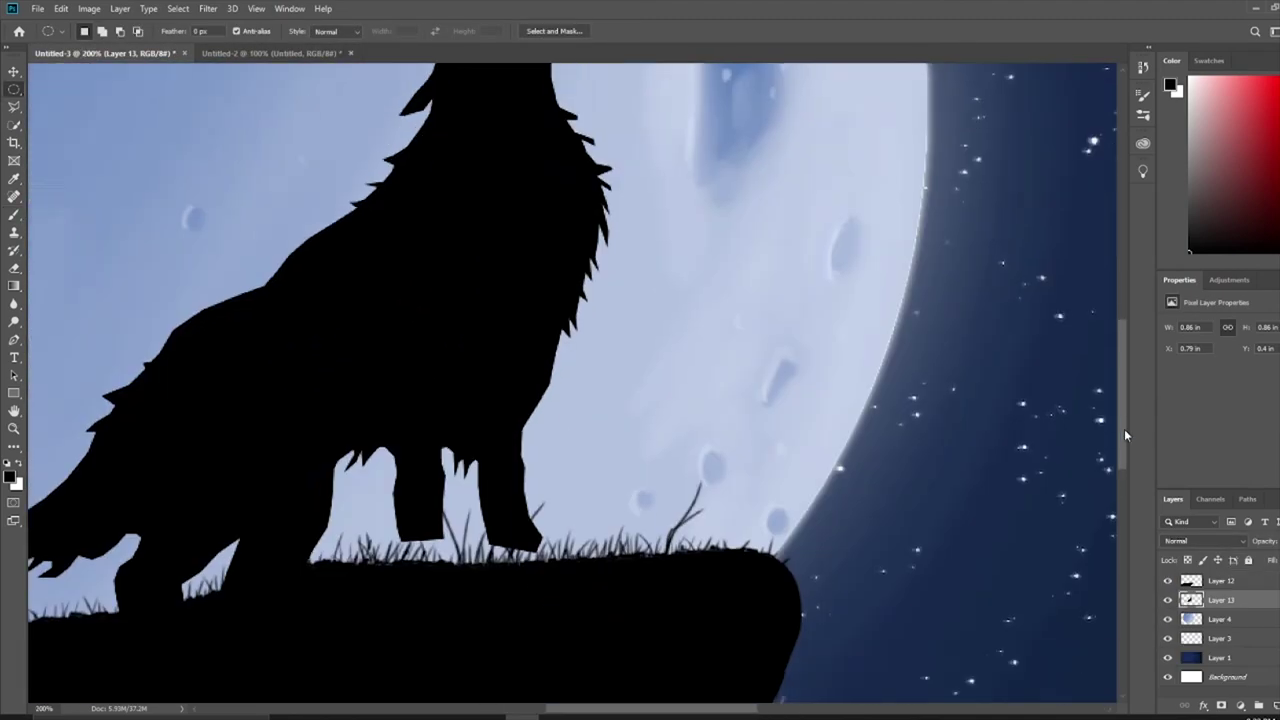
key("shift+l")
left_click(405, 456)
left_click(410, 494)
left_click(458, 492)
left_click(441, 450)
- Outline the wolf's right leg and fill the leg selections black
left_click(405, 453)
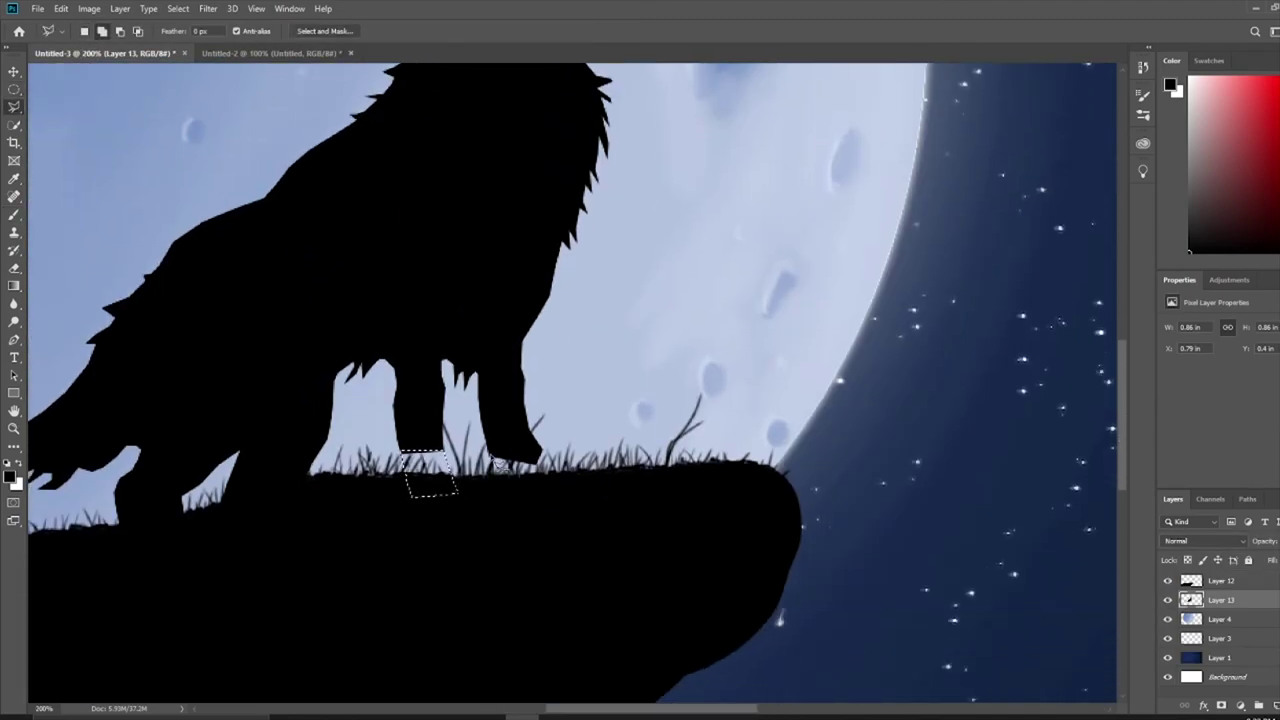
left_click(493, 462, "shift")
left_click(497, 500)
left_click(558, 482)
left_click(540, 453)
left_click(493, 462)
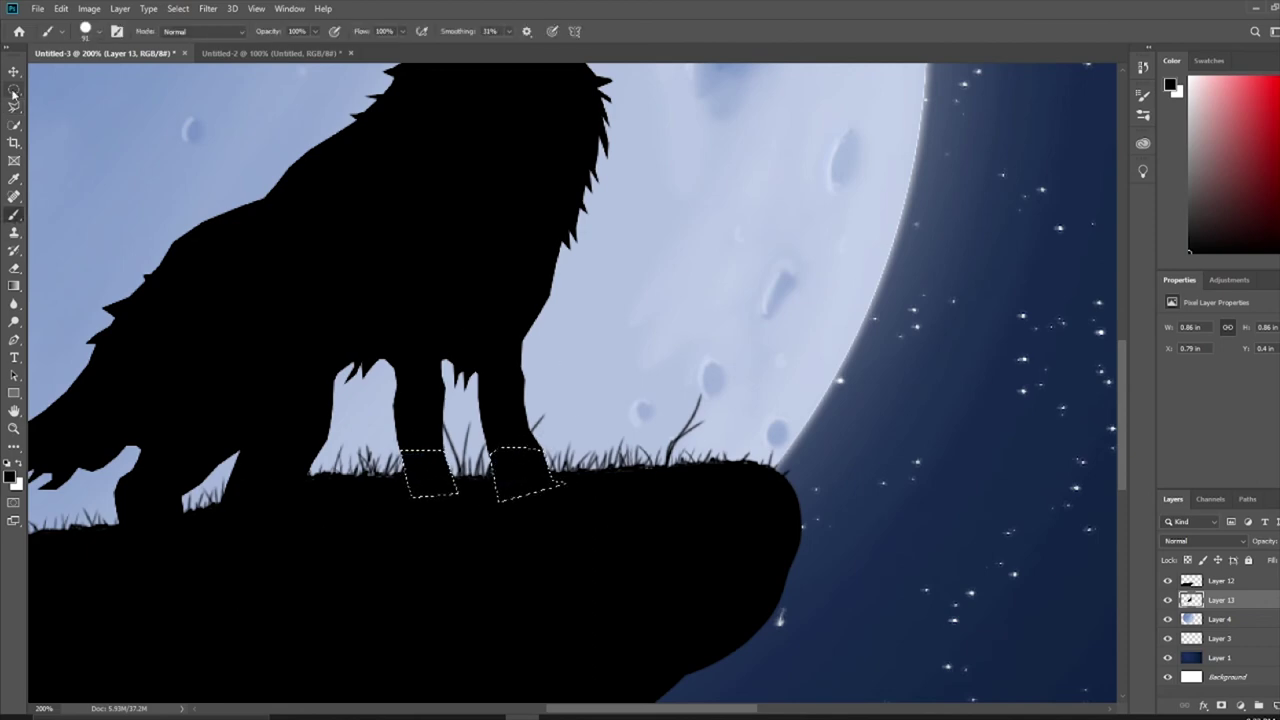
key("ctrl+0")
key("m")
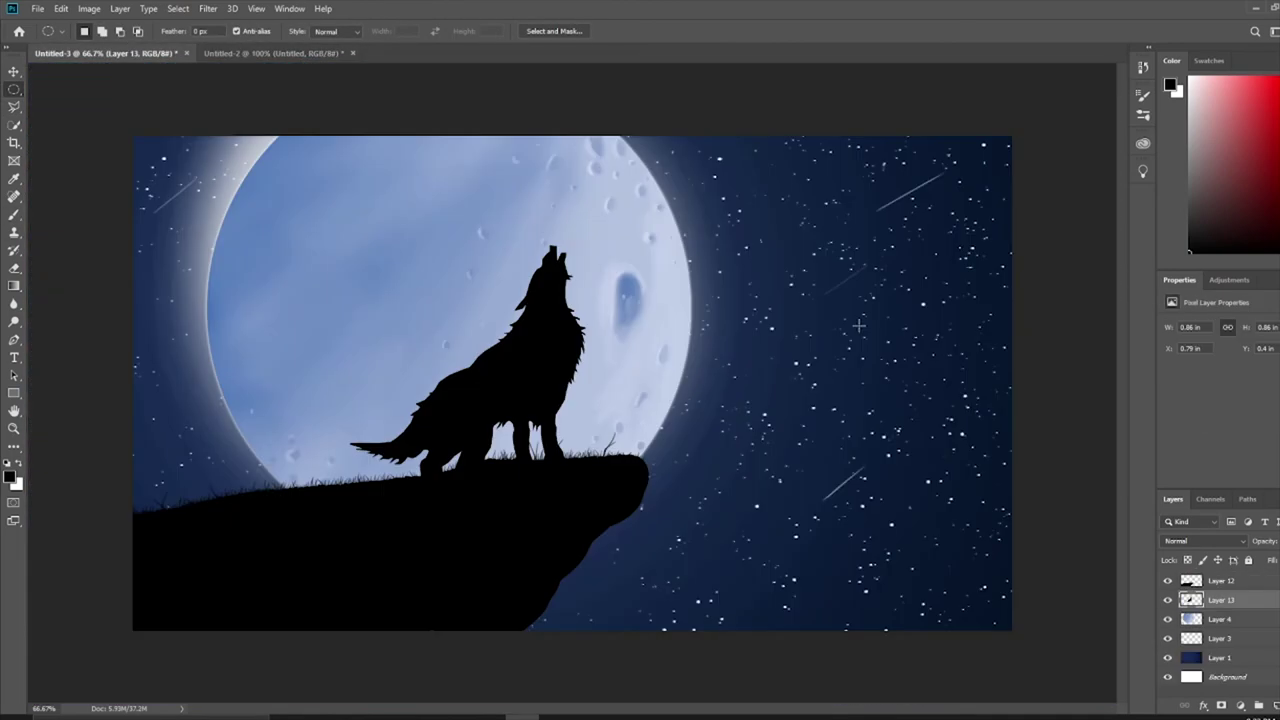
scroll(560, 260, "up", 1)
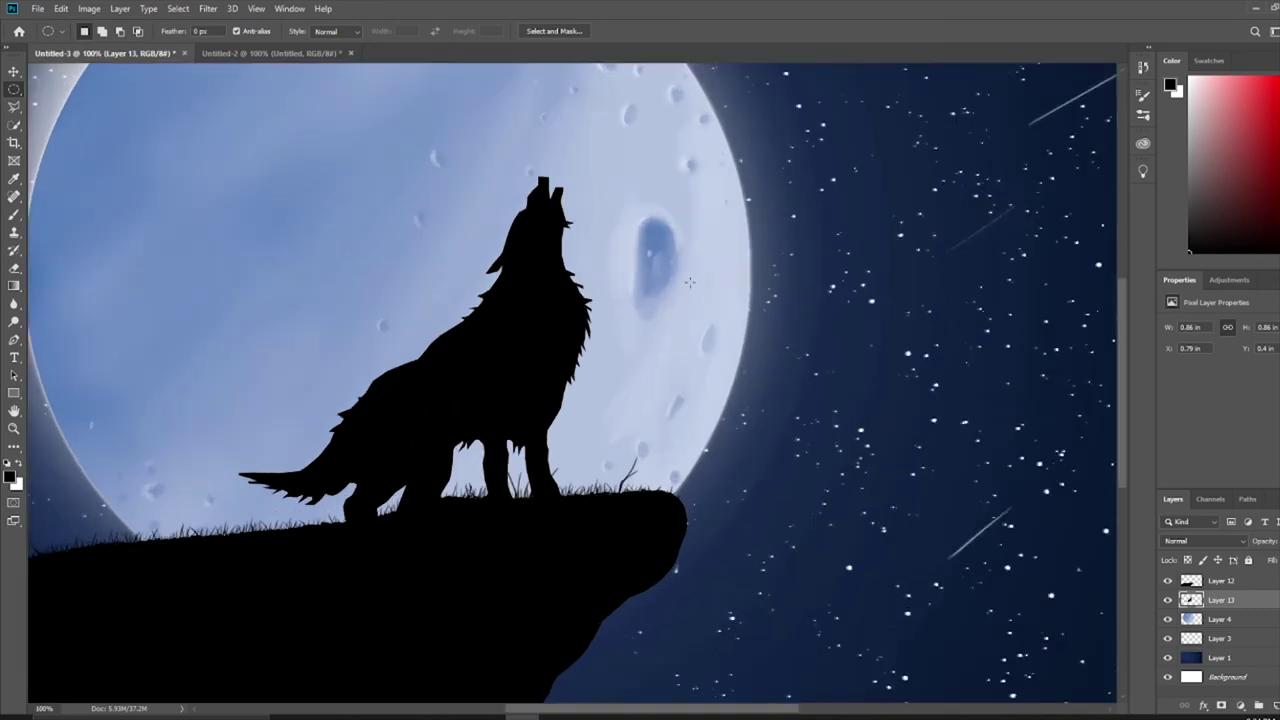
scroll(549, 277, "up", 1)
- Add a layer mask to the wolf layer and compare against the wolf reference painting
right_click(1215, 600)
left_click(1221, 705)
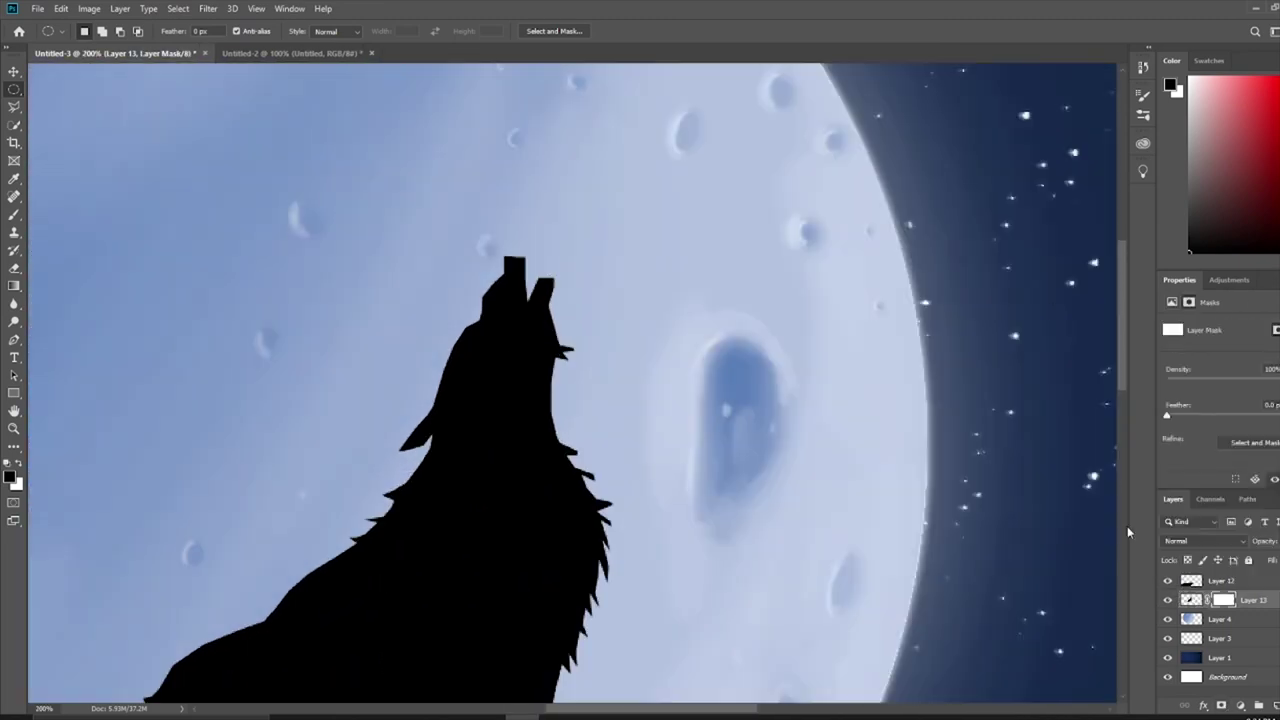
key("b")
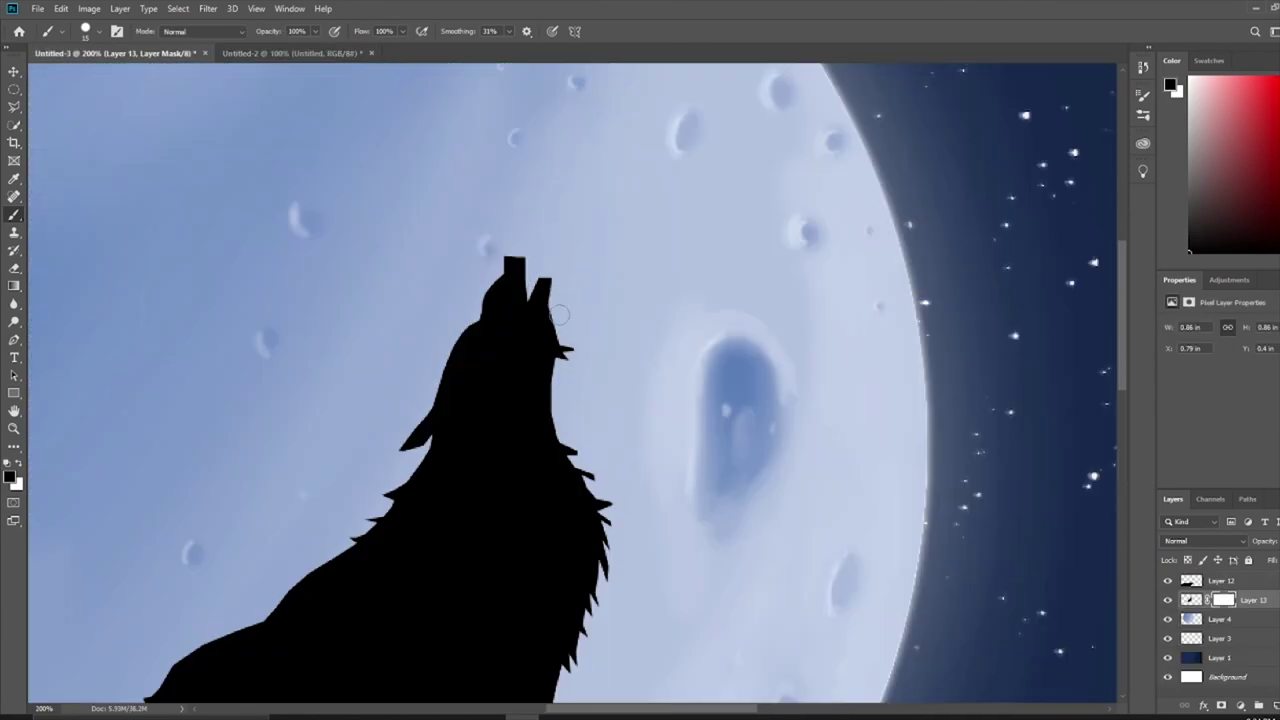
left_click(252, 55)
left_click(110, 53)
left_click(88, 31)
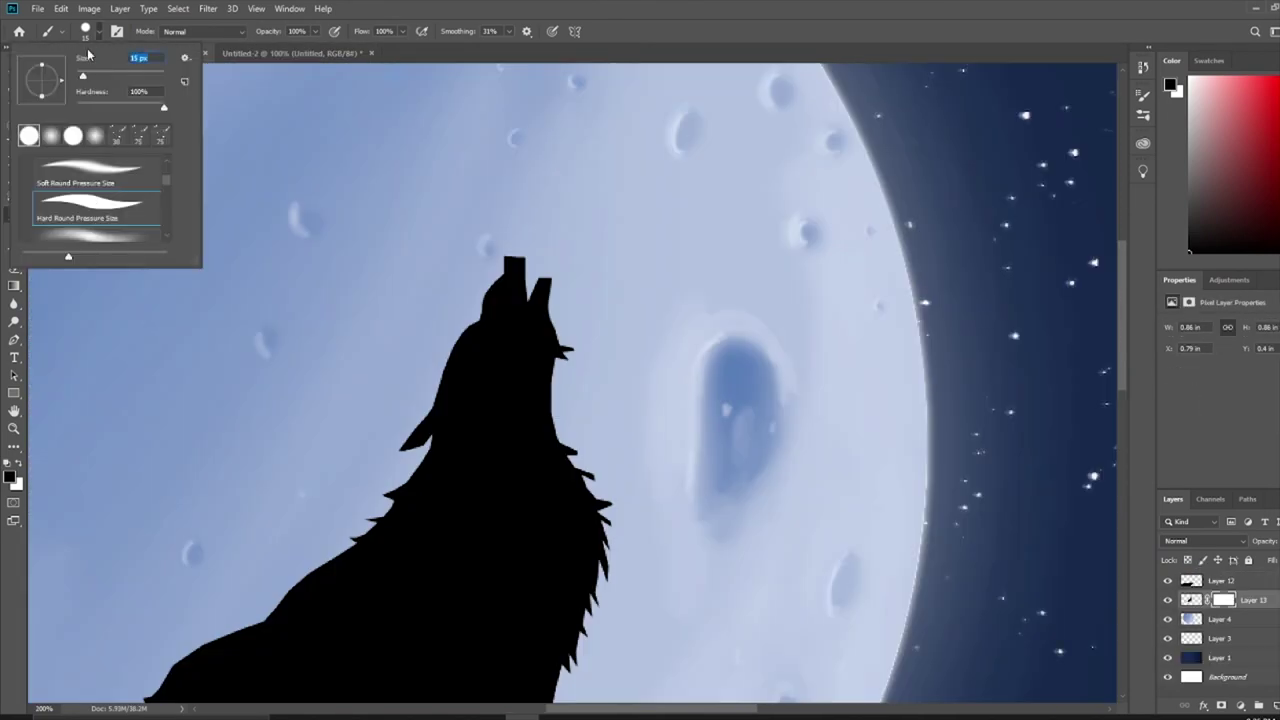
key("Escape")
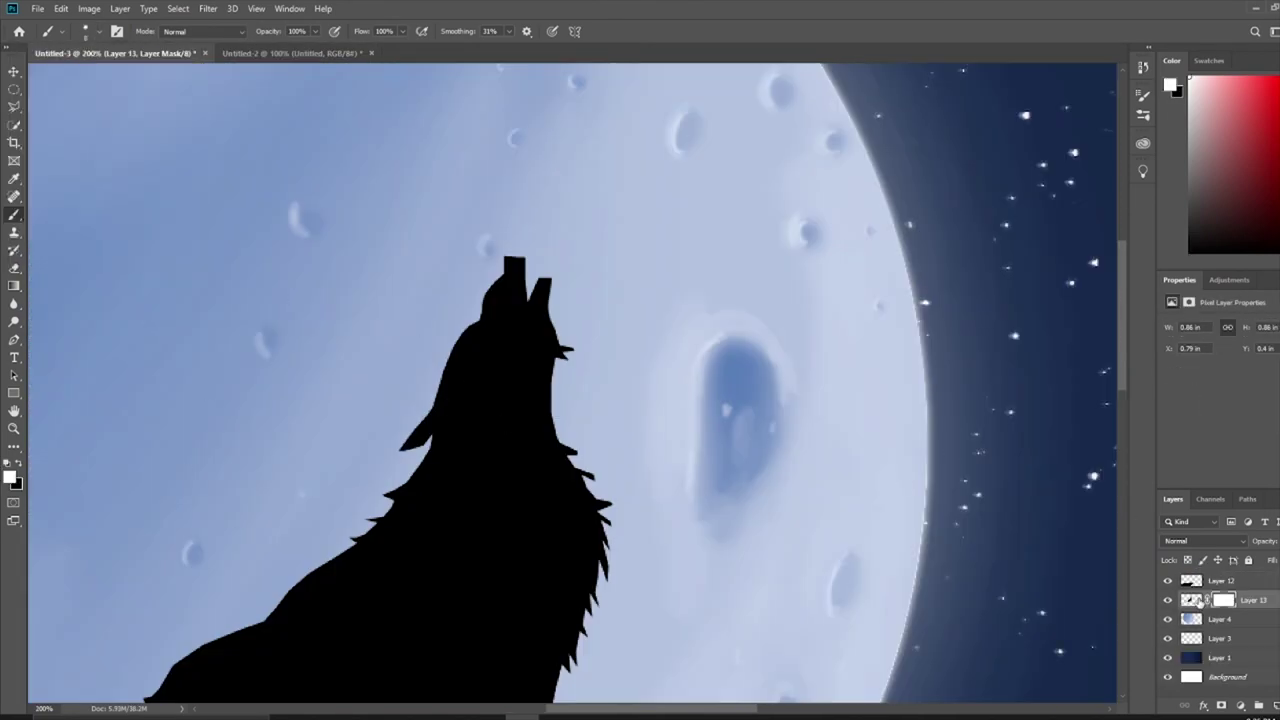
- Set the brush size to 4 while targeting the wolf layer's pixels
left_click(1195, 600)
left_click(88, 31)
type("4")
key("Return")
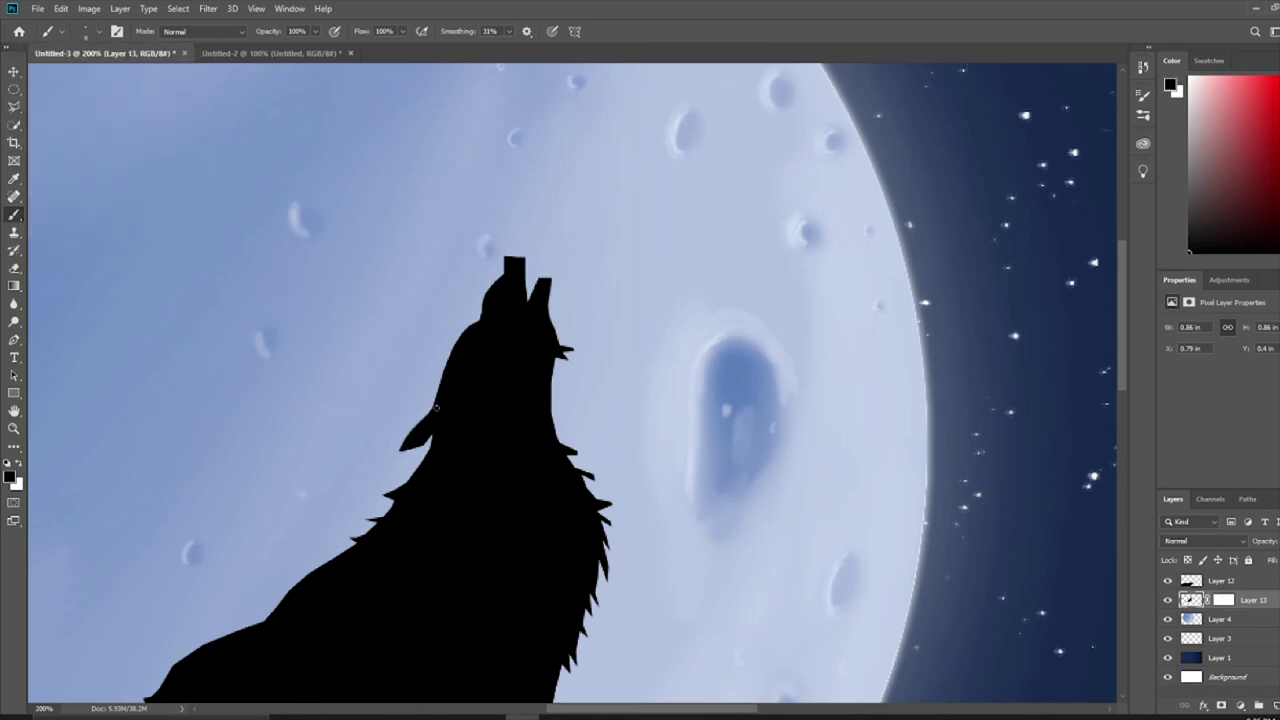
- Target the wolf's layer mask and inspect the wolf's edges at different zoom levels
key("ctrl+0")
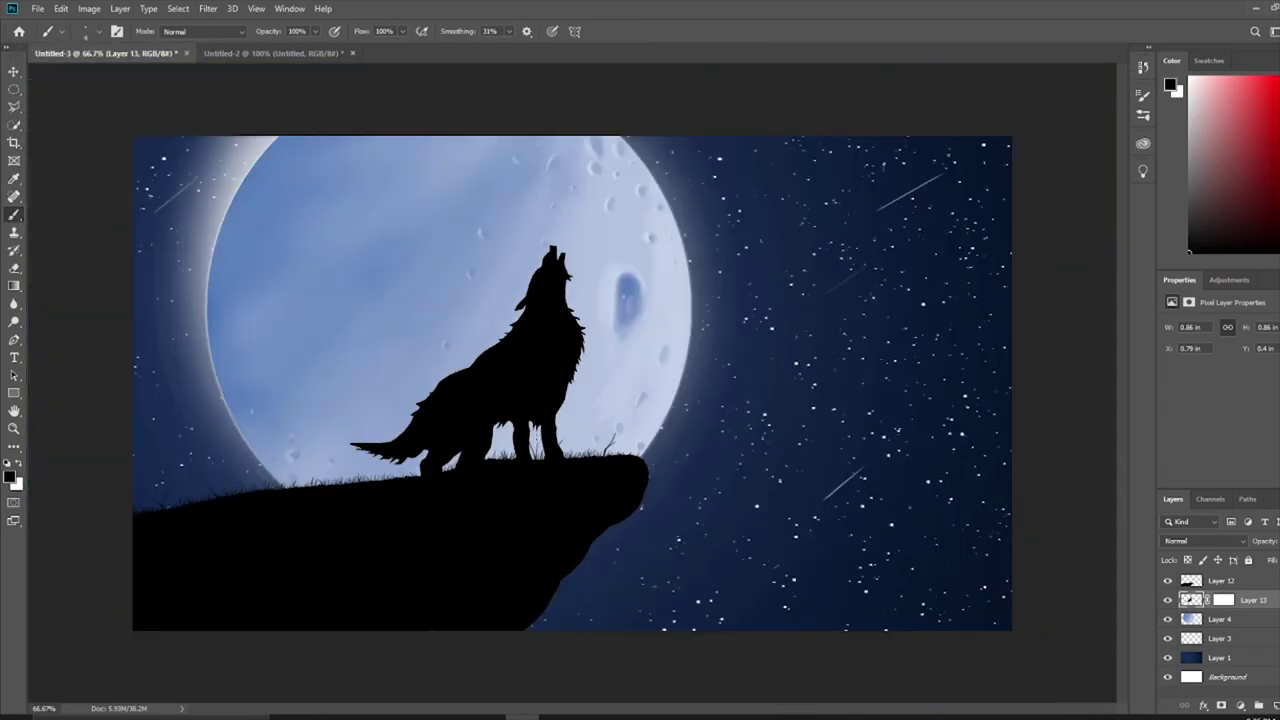
scroll(396, 384, "up", 2)
left_click(1223, 600)
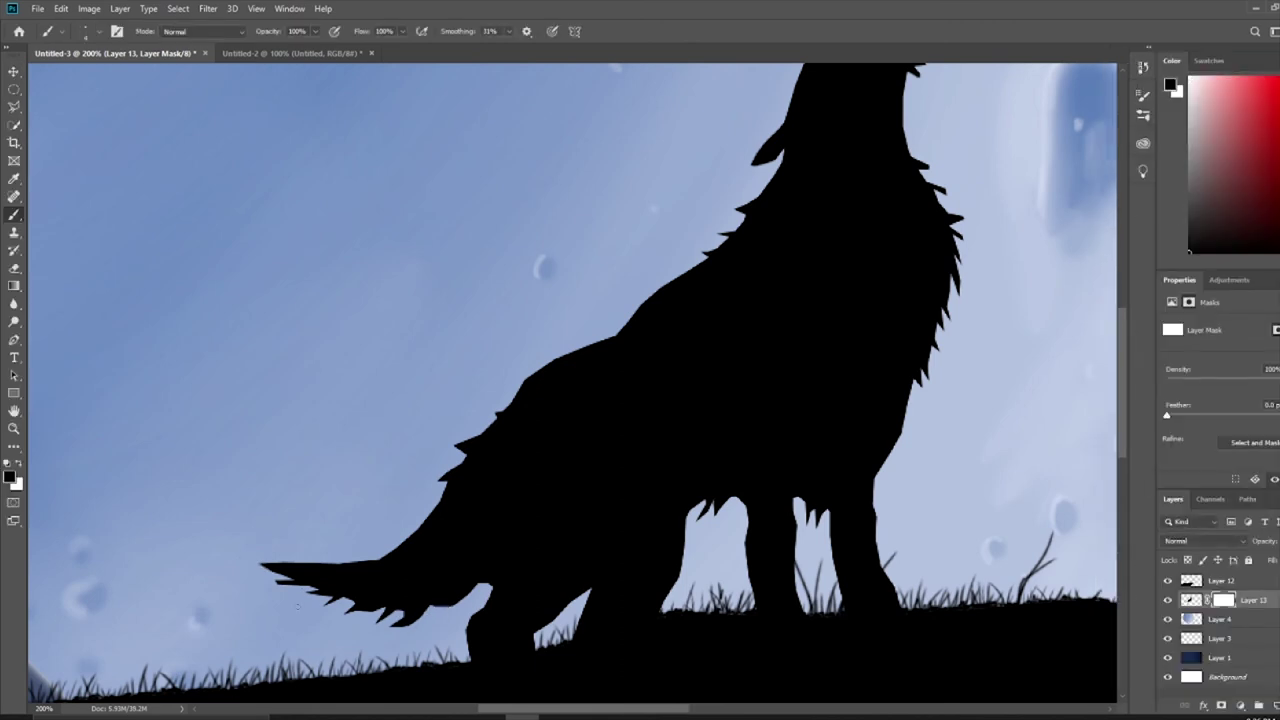
scroll(897, 571, "down", 1)
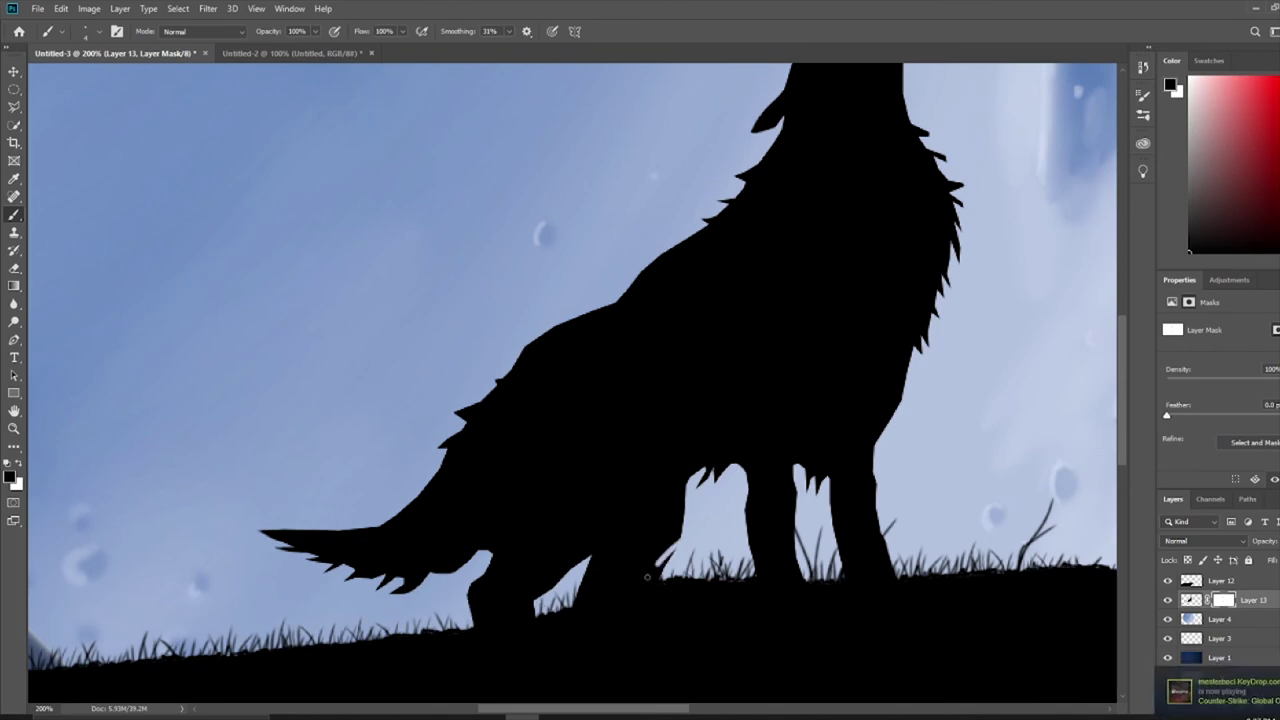
key("ctrl+minus")
key("ctrl+plus")
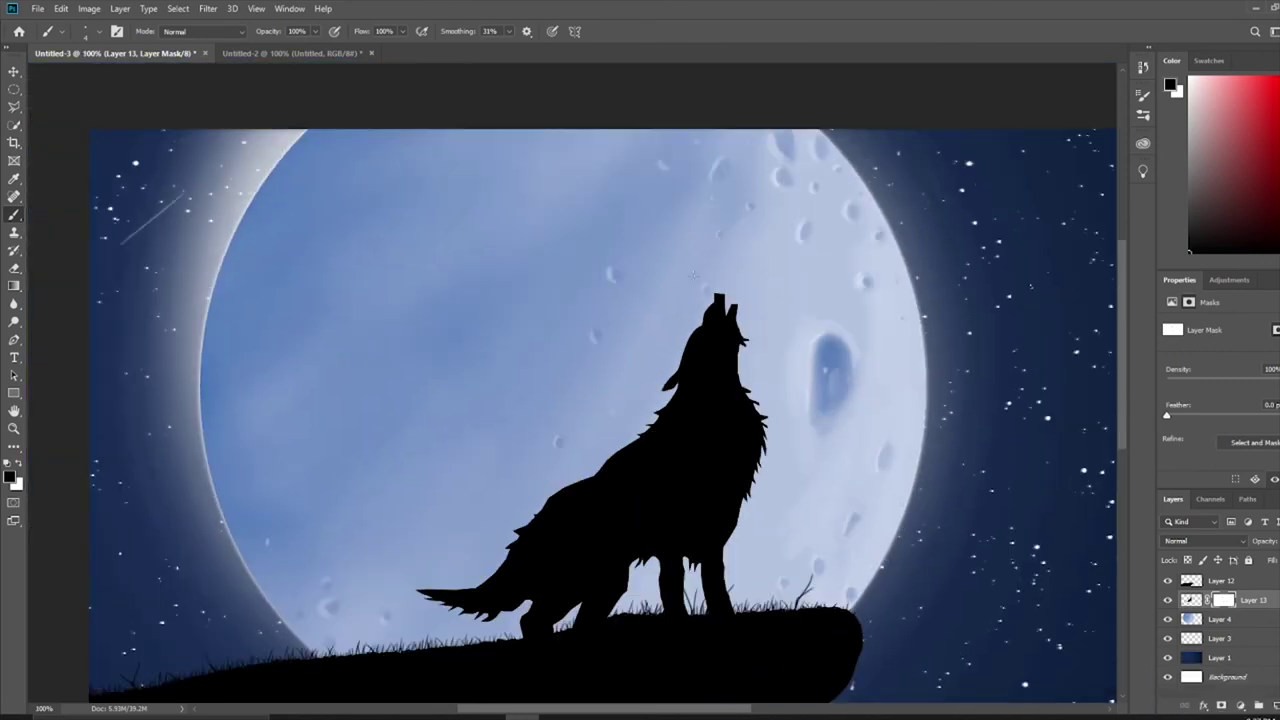
key("ctrl+minus")
key("ctrl+minus")
key("ctrl+minus")
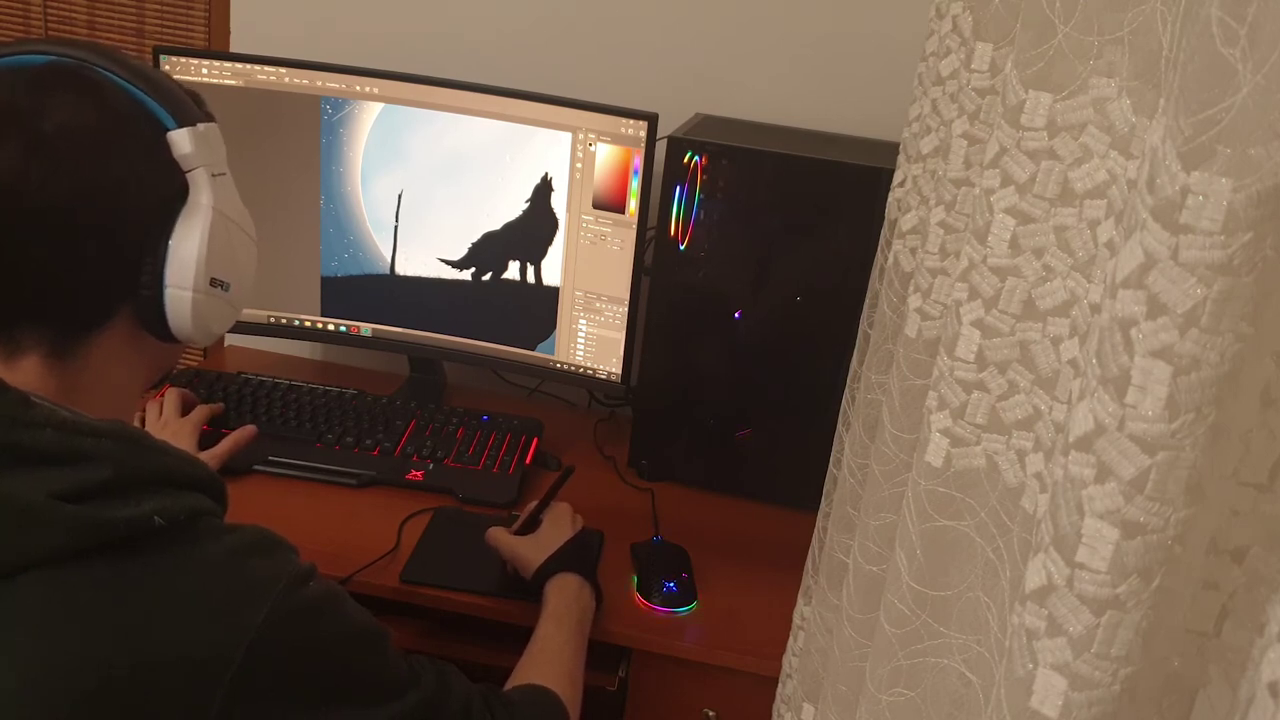
- Paint an upward branch and two short forking branches on the tree trunk left of the wolf
left_click_drag(400, 190, 414, 156)
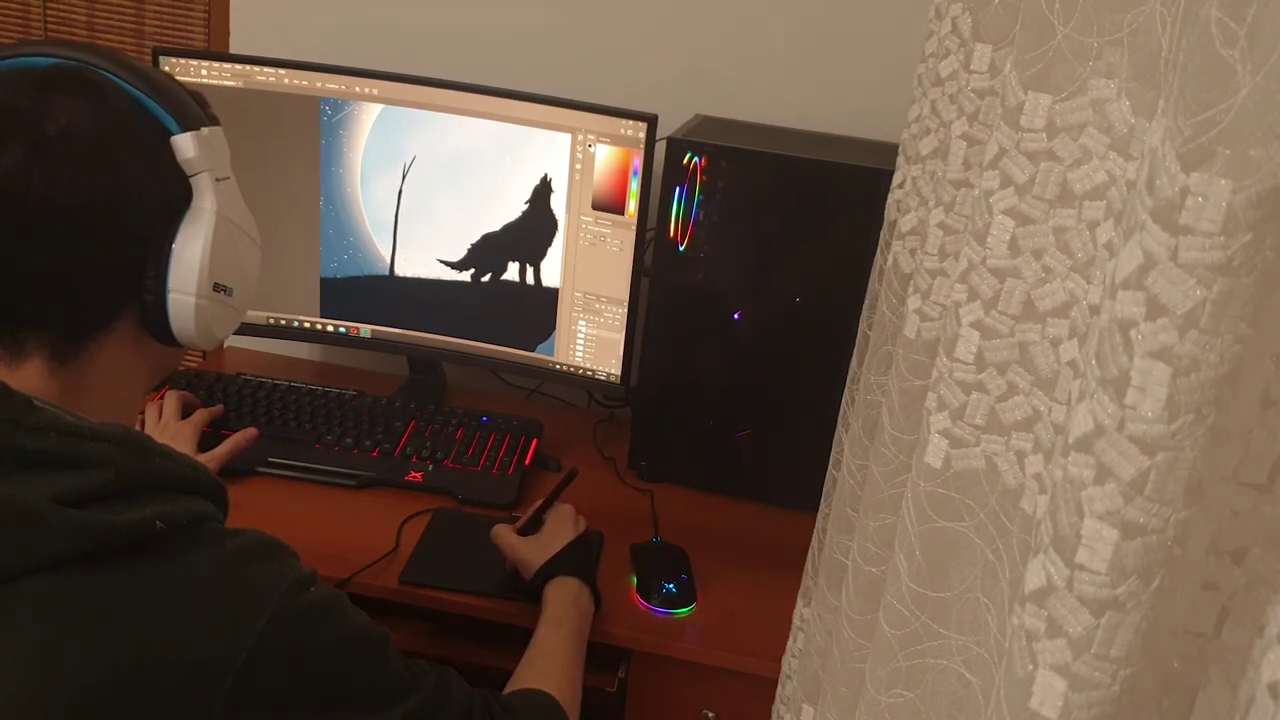
left_click_drag(405, 186, 429, 172)
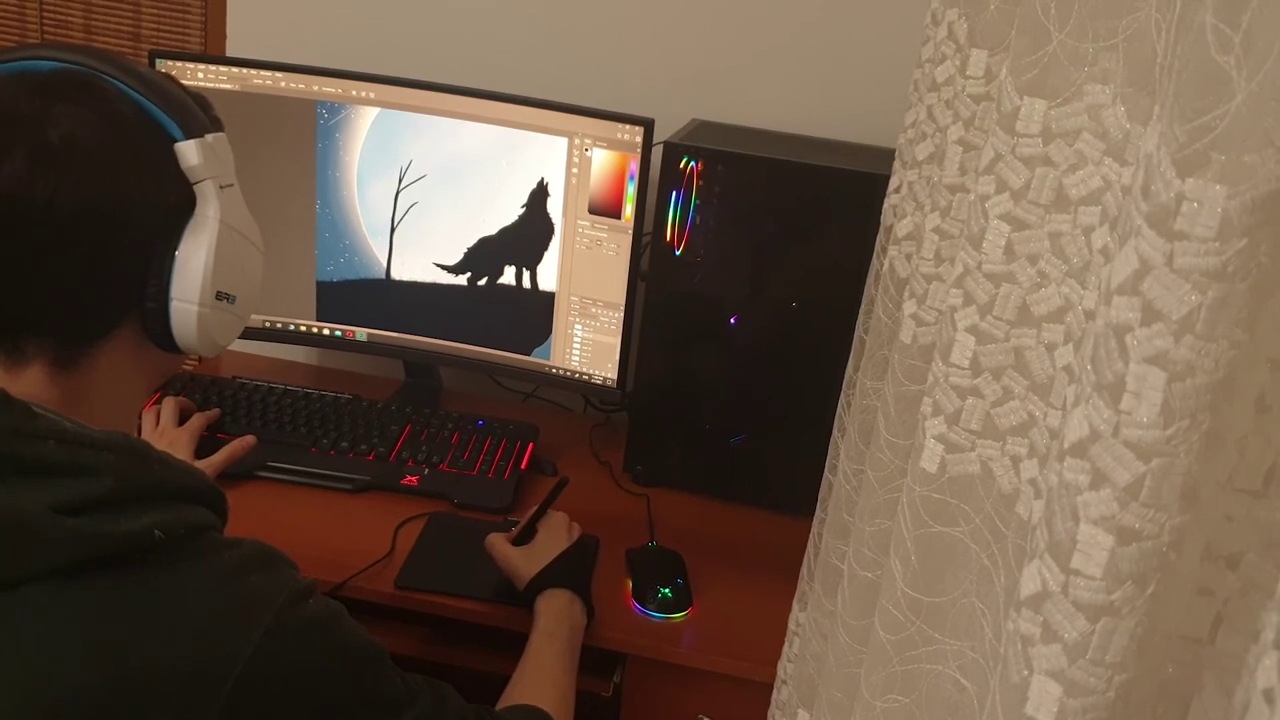
left_click_drag(401, 208, 415, 198)
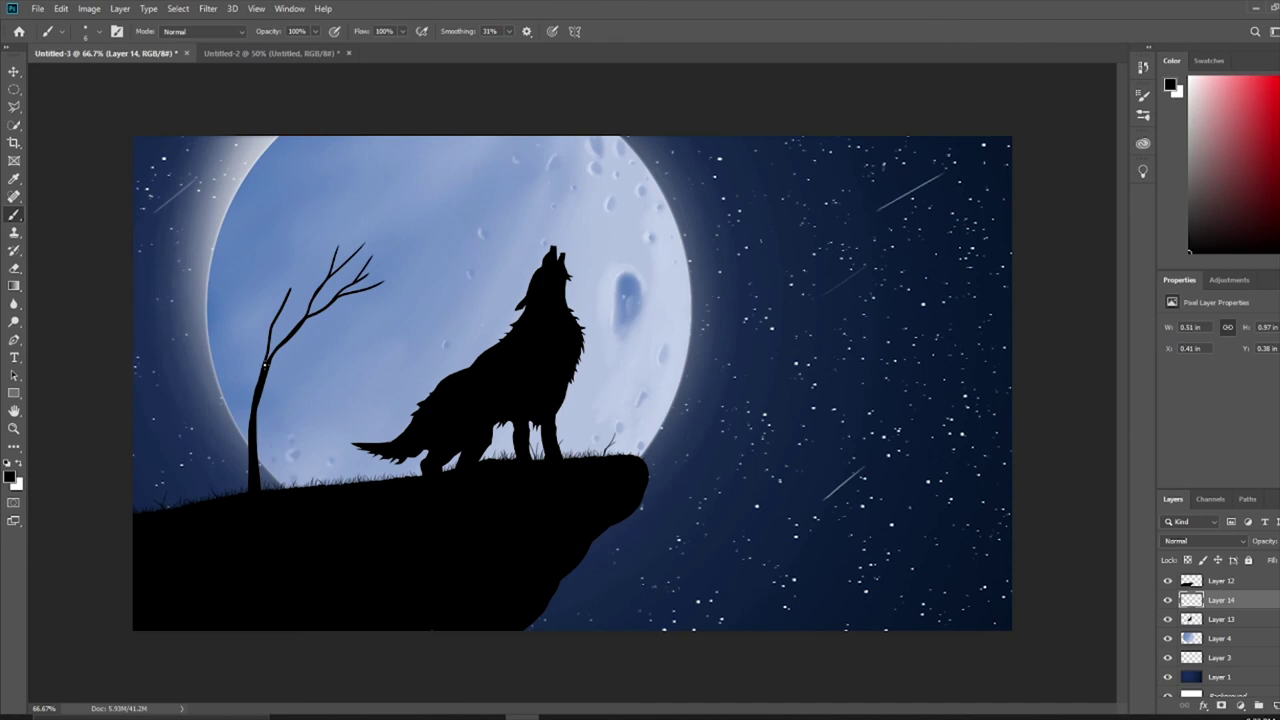
- Zoom in and paint several thin branches rising and spreading from the tree trunk
left_click_drag(282, 326, 273, 246)
key("ctrl+plus")
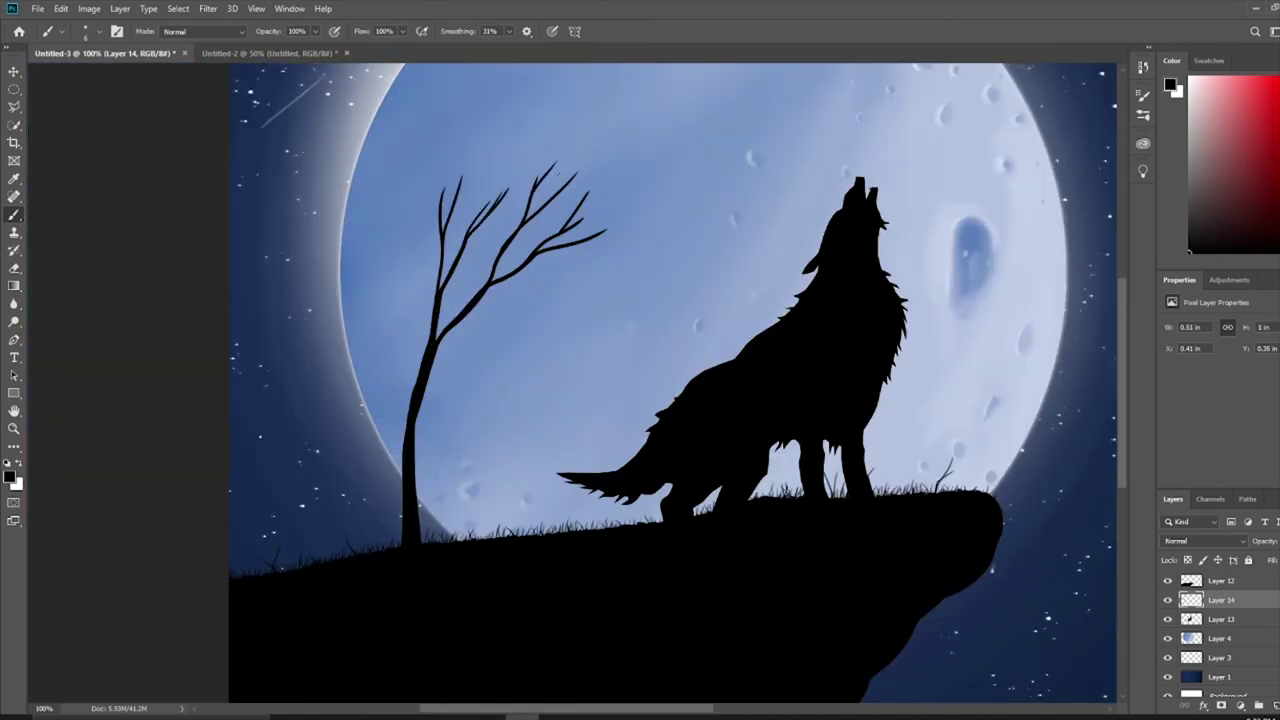
mouse_move(415, 430)
left_mouse_down()
mouse_move(400, 272)
mouse_move(418, 190)
left_mouse_up()
scroll(418, 190, "down", 1)
scroll(500, 300, "up", 1)
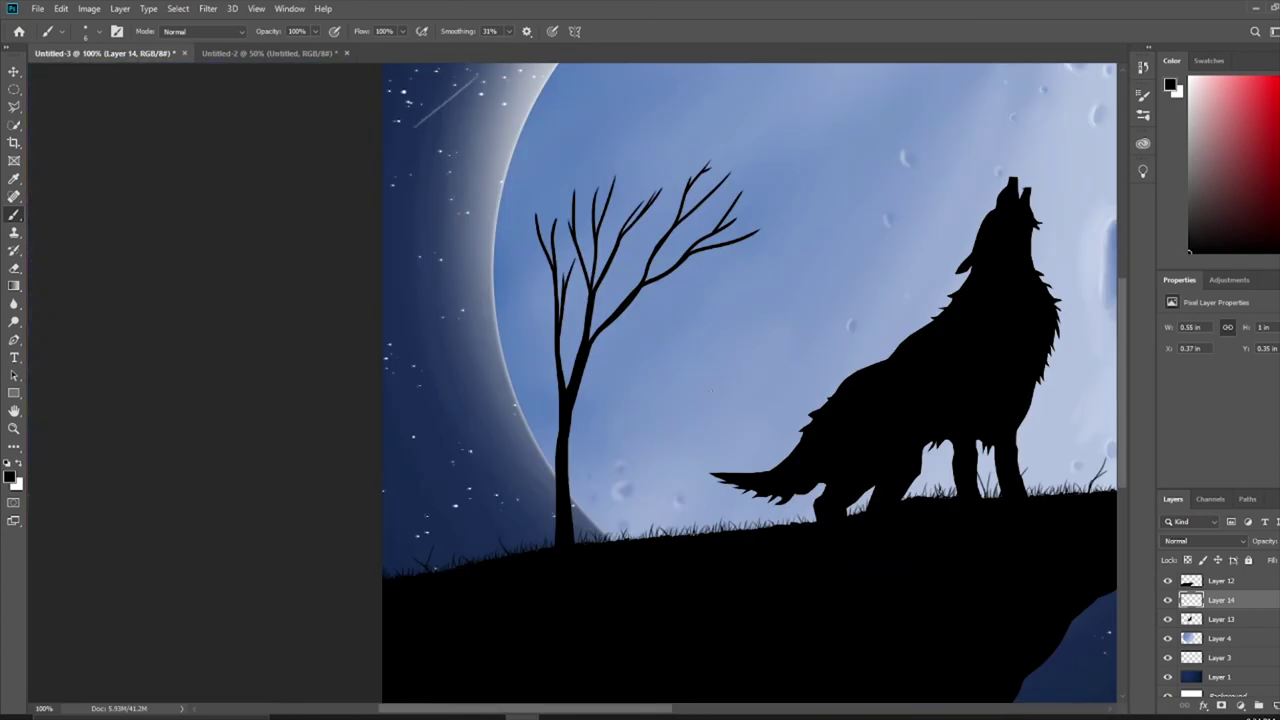
scroll(608, 374, "up", 1)
scroll(608, 373, "up", 1)
left_click_drag(660, 136, 710, 78)
scroll(710, 78, "up", 2)
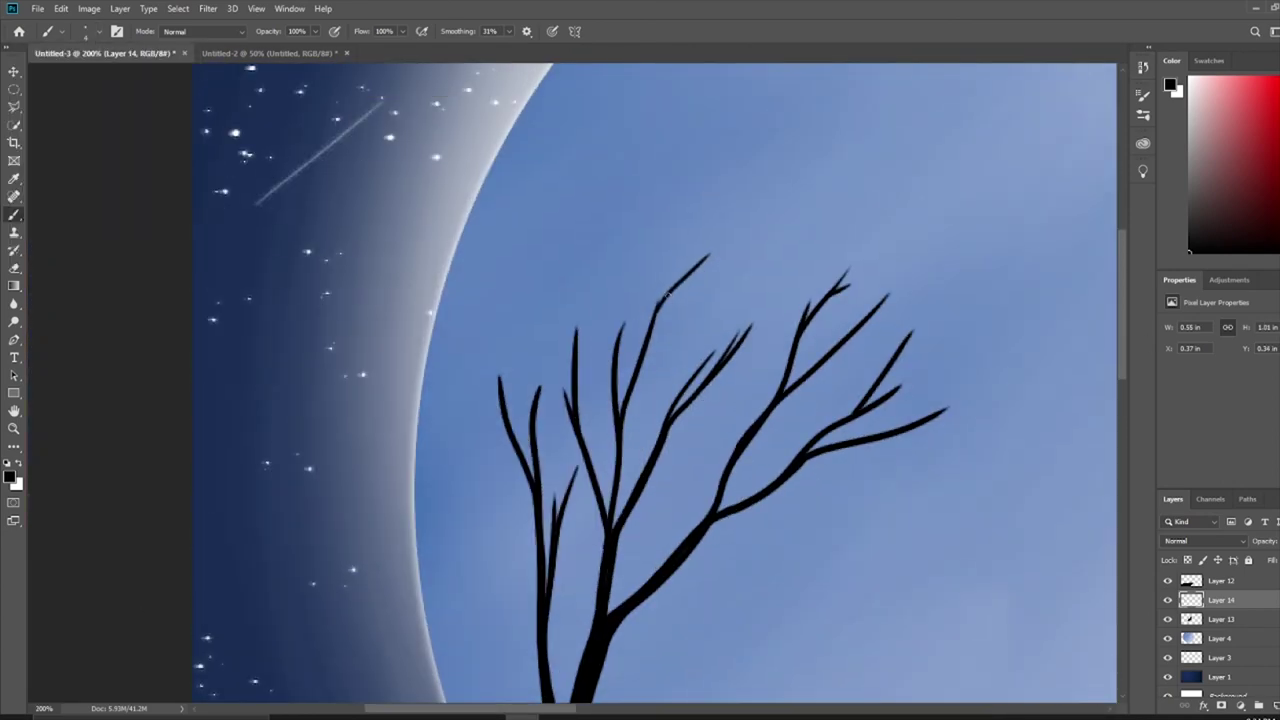
left_click_drag(650, 326, 680, 232)
left_click_drag(636, 265, 616, 340)
left_click_drag(594, 260, 612, 372)
left_click_drag(742, 334, 778, 254)
left_click_drag(880, 405, 944, 373)
scroll(940, 380, "down", 1)
left_click_drag(540, 290, 573, 175)
- Add more branches at the treetop plus small twigs, checking the whole picture between strokes
key("ctrl+0")
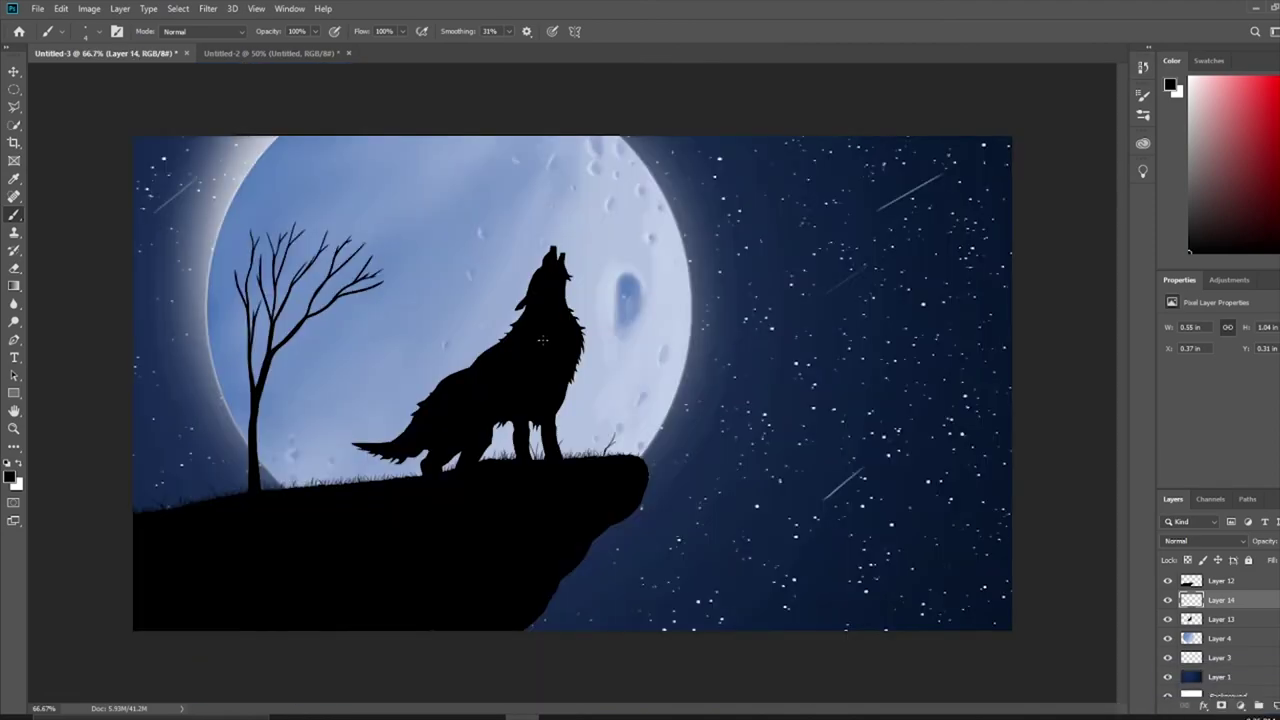
key("ctrl+minus")
key("ctrl+1")
key("ctrl+plus")
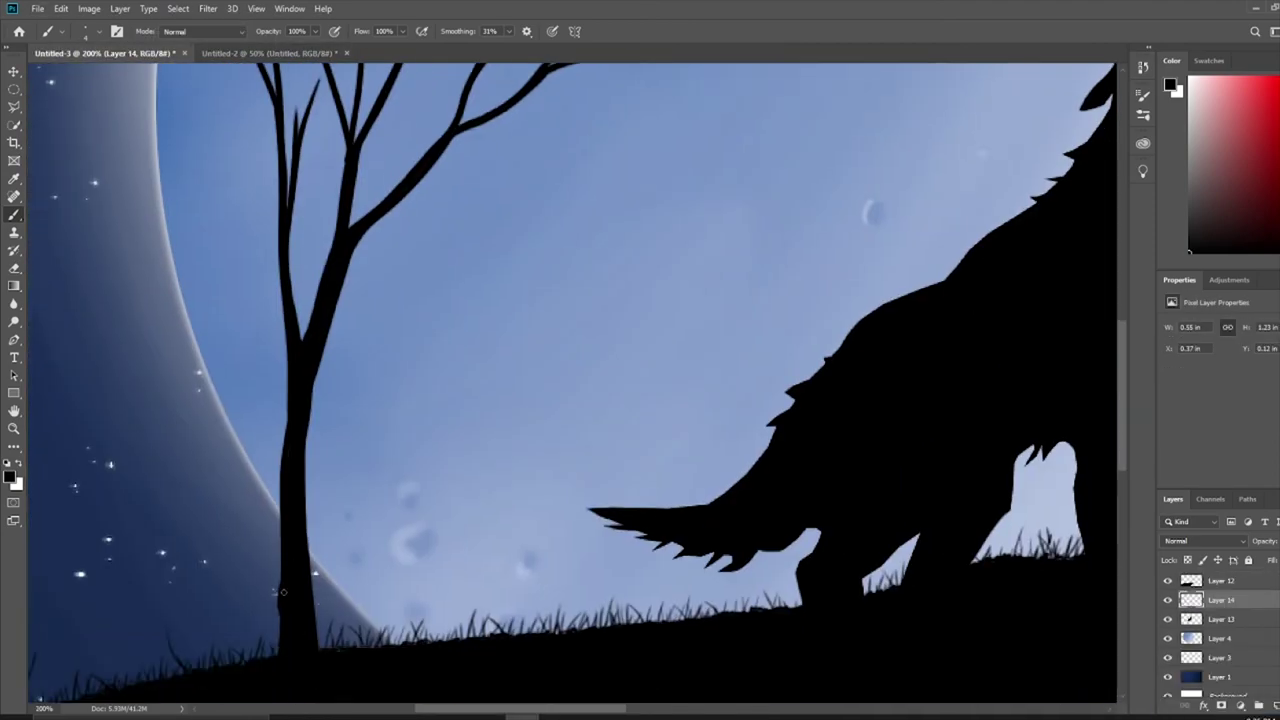
left_click_drag(306, 460, 304, 560)
scroll(470, 300, "up", 5)
left_click_drag(372, 475, 434, 314)
key("ctrl+1")
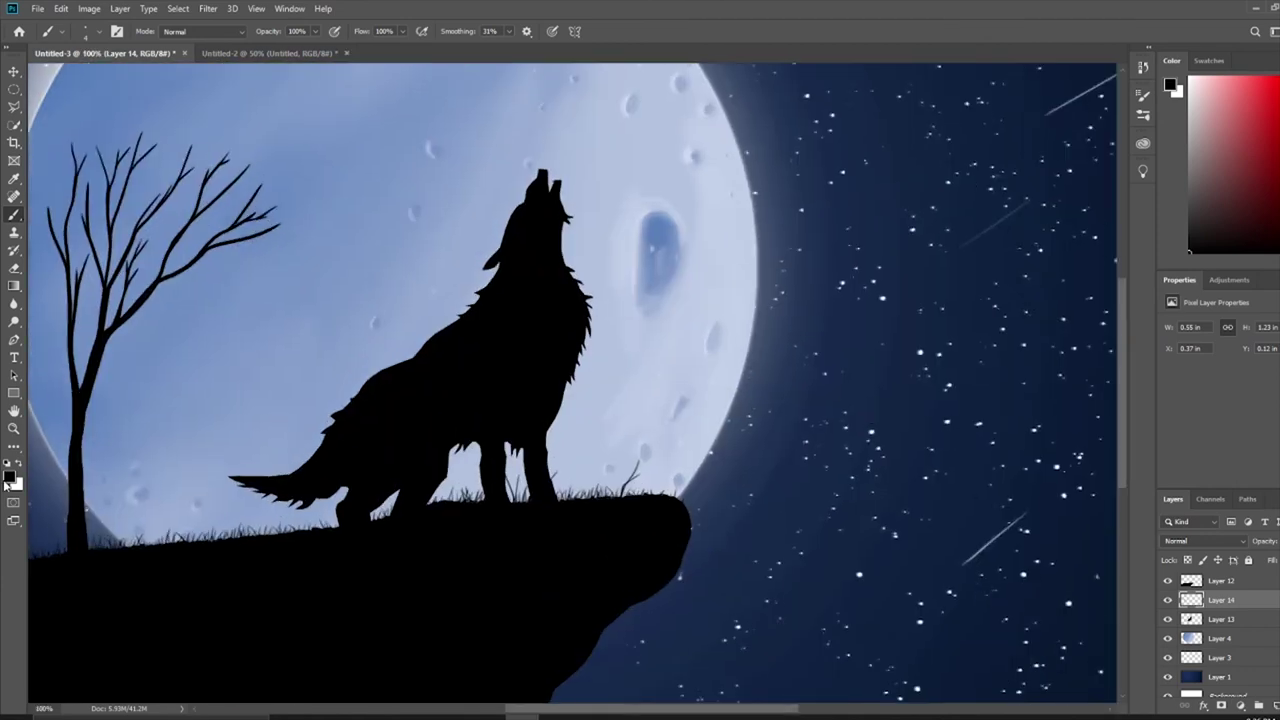
key("ctrl+plus")
mouse_move(242, 400)
left_mouse_down()
mouse_move(336, 306)
mouse_move(432, 266)
left_mouse_up()
key("ctrl+1")
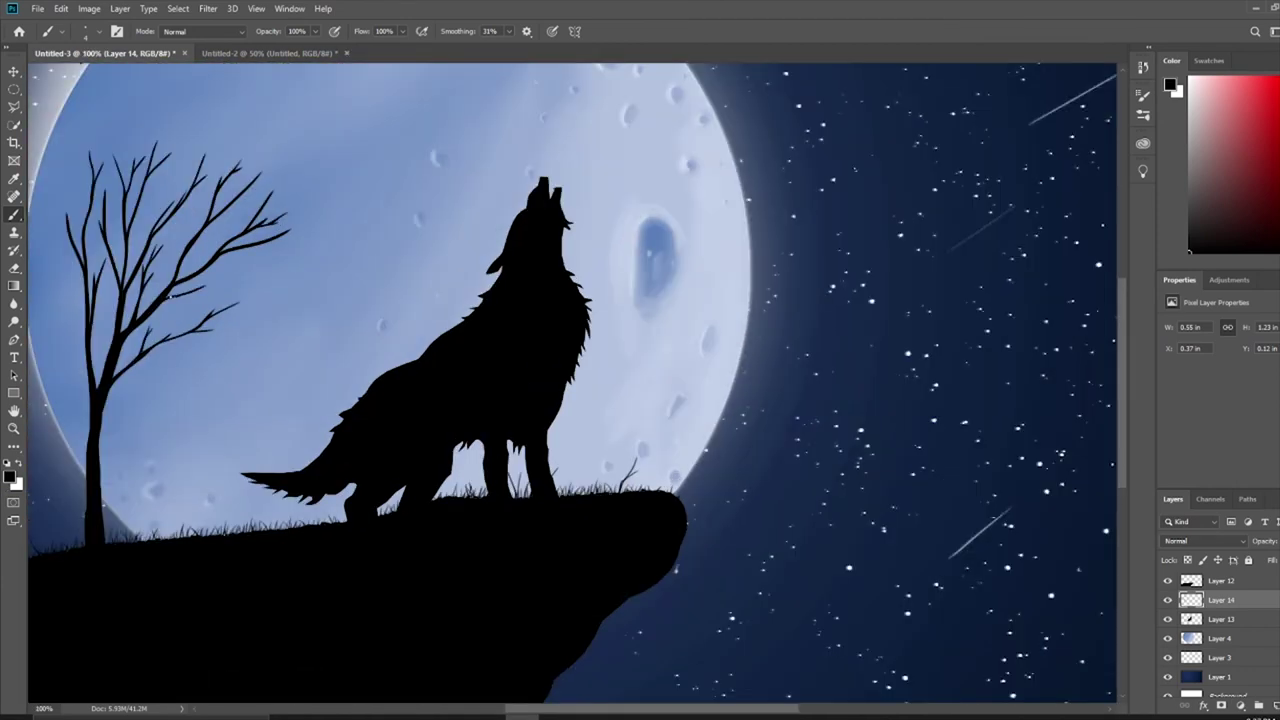
scroll(63, 191, "up", 3, "alt")
left_click_drag(100, 250, 92, 150)
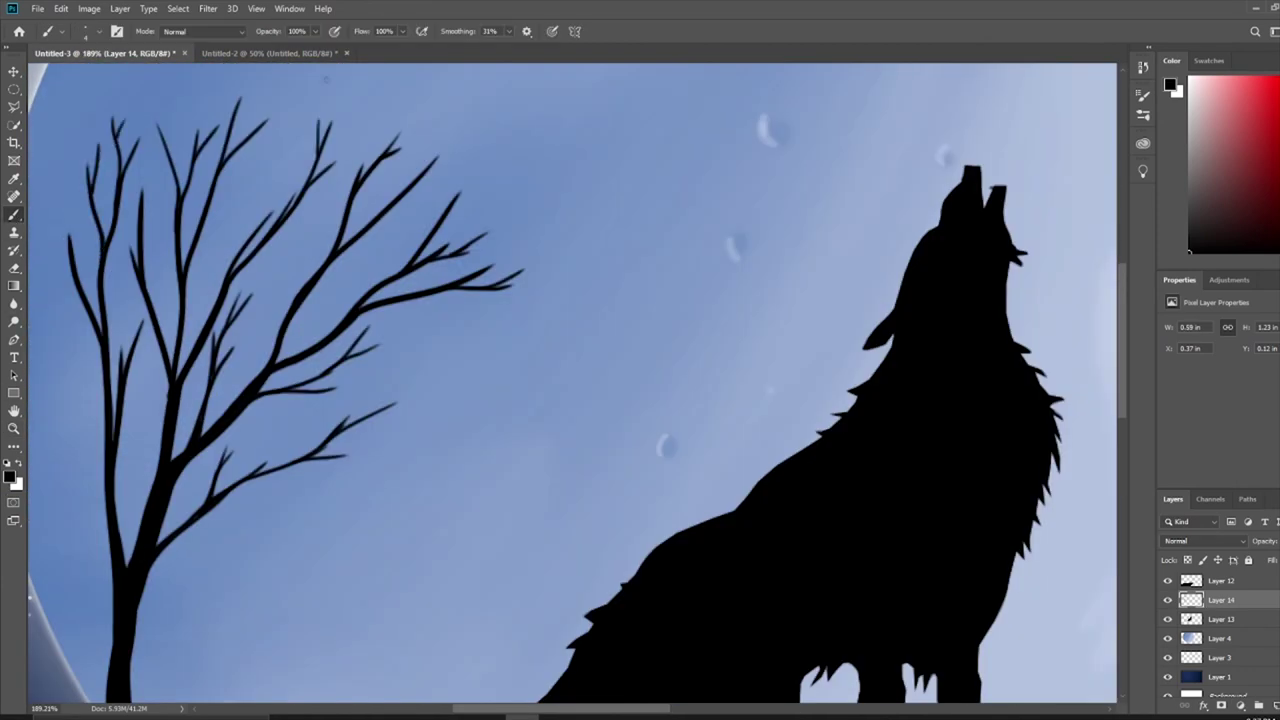
left_click_drag(400, 240, 500, 175)
mouse_move(240, 200)
left_mouse_down()
mouse_move(177, 385)
mouse_move(236, 254)
left_mouse_up()
- Paint further branches and fine twigs on the left branches and right branch tips
key("ctrl+0")
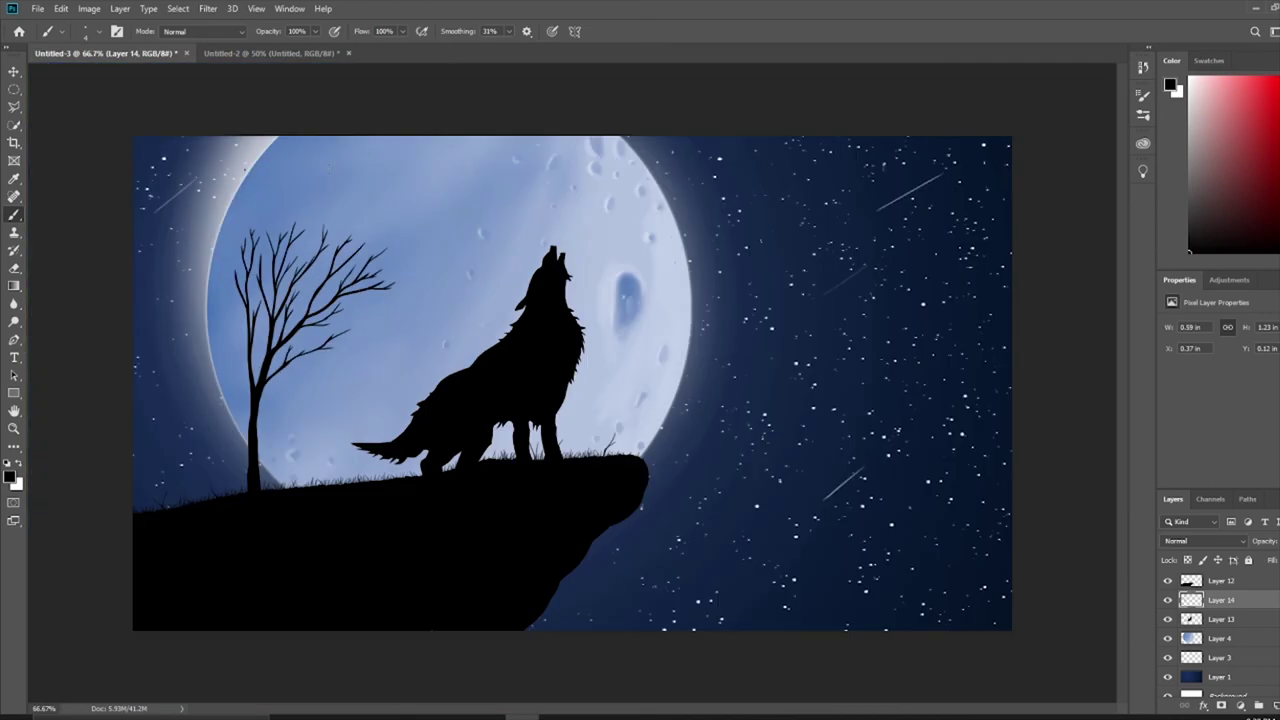
key("ctrl+plus")
key("ctrl+plus")
mouse_move(492, 340)
left_mouse_down()
mouse_move(456, 285)
mouse_move(470, 206)
left_mouse_up()
left_click_drag(572, 172, 636, 124)
key("ctrl+0")
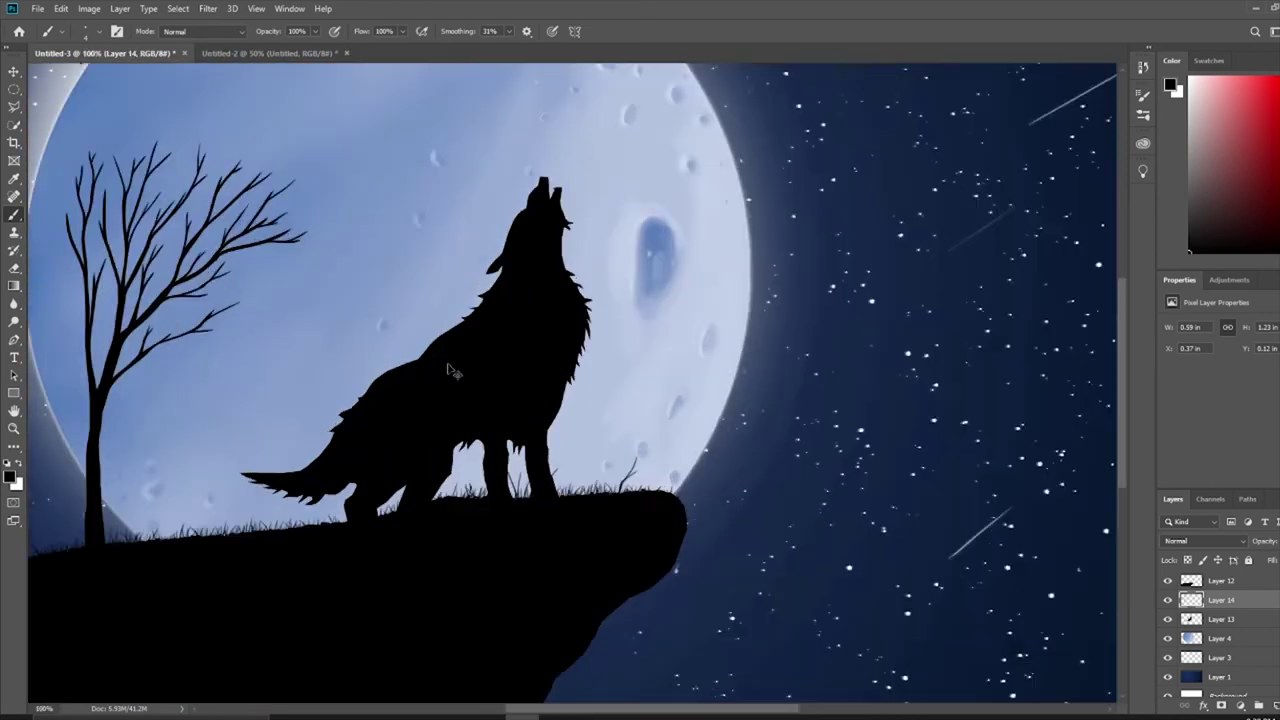
key("ctrl+plus")
key("ctrl+plus")
left_click_drag(402, 374, 456, 324)
left_click_drag(500, 306, 680, 240)
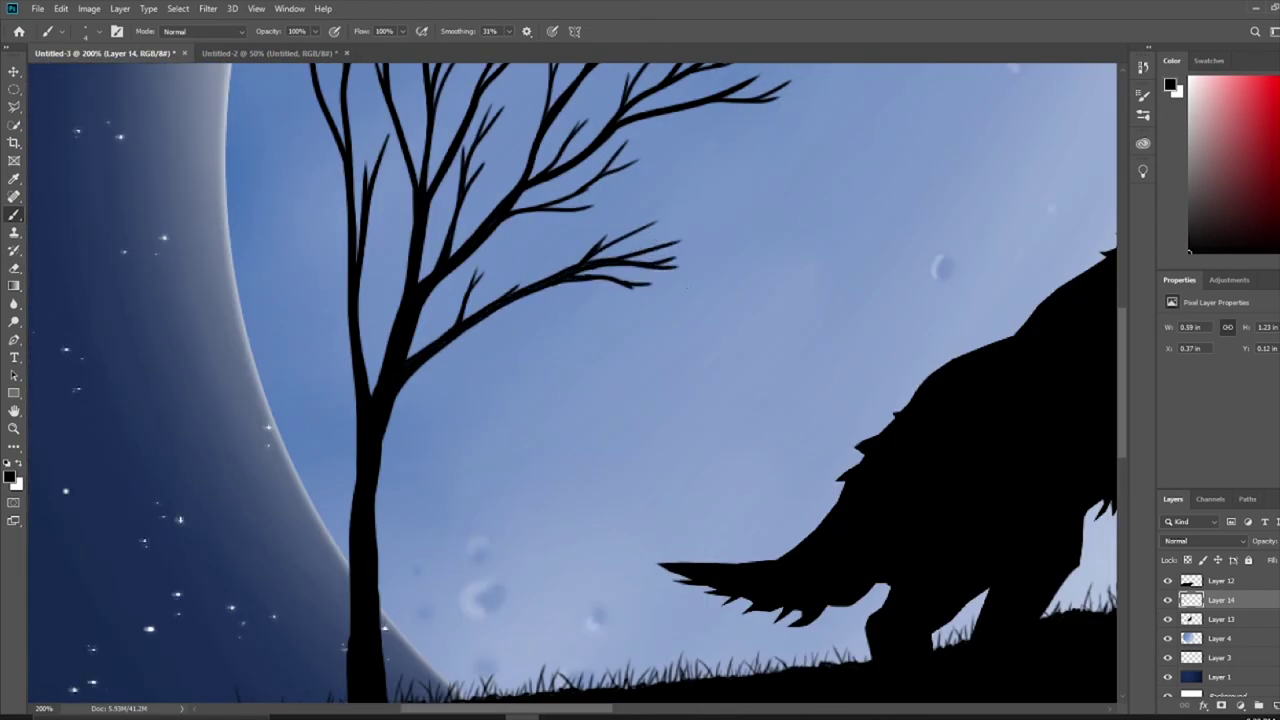
left_click_drag(562, 244, 546, 276)
left_click_drag(372, 300, 392, 232)
left_click_drag(608, 262, 648, 268)
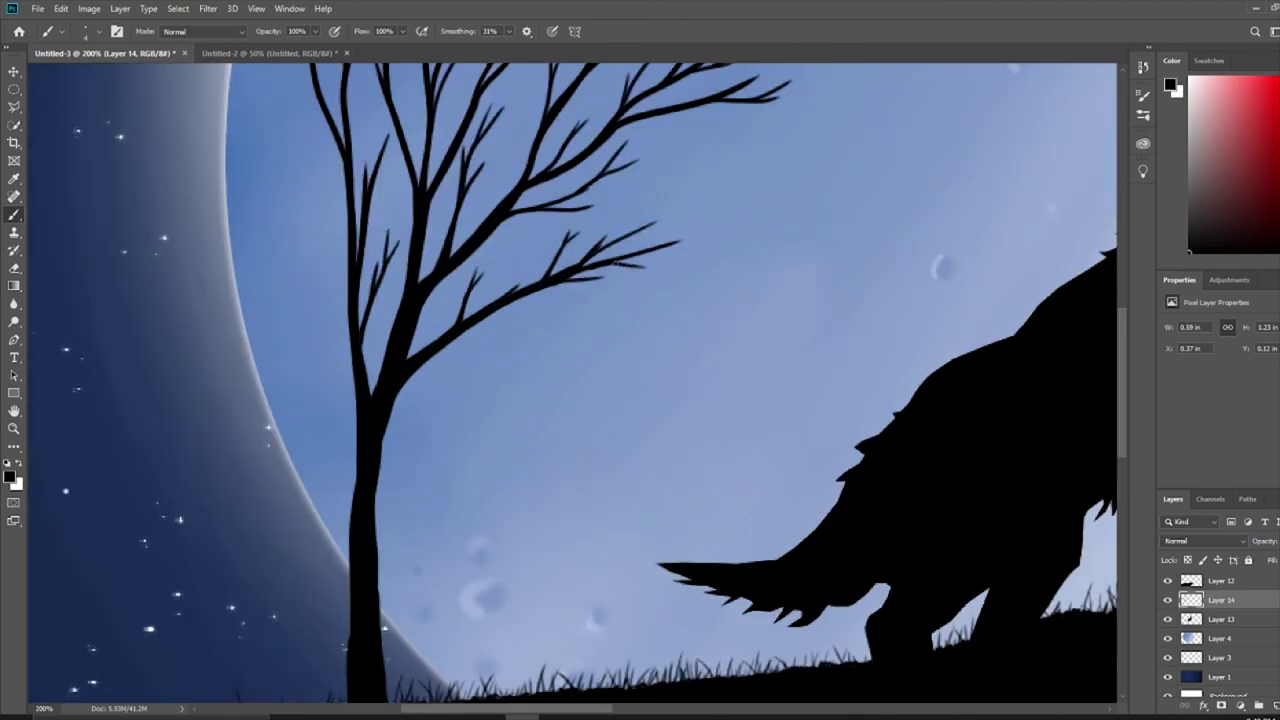
key("ctrl+0")
key("ctrl+plus")
key("ctrl+plus")
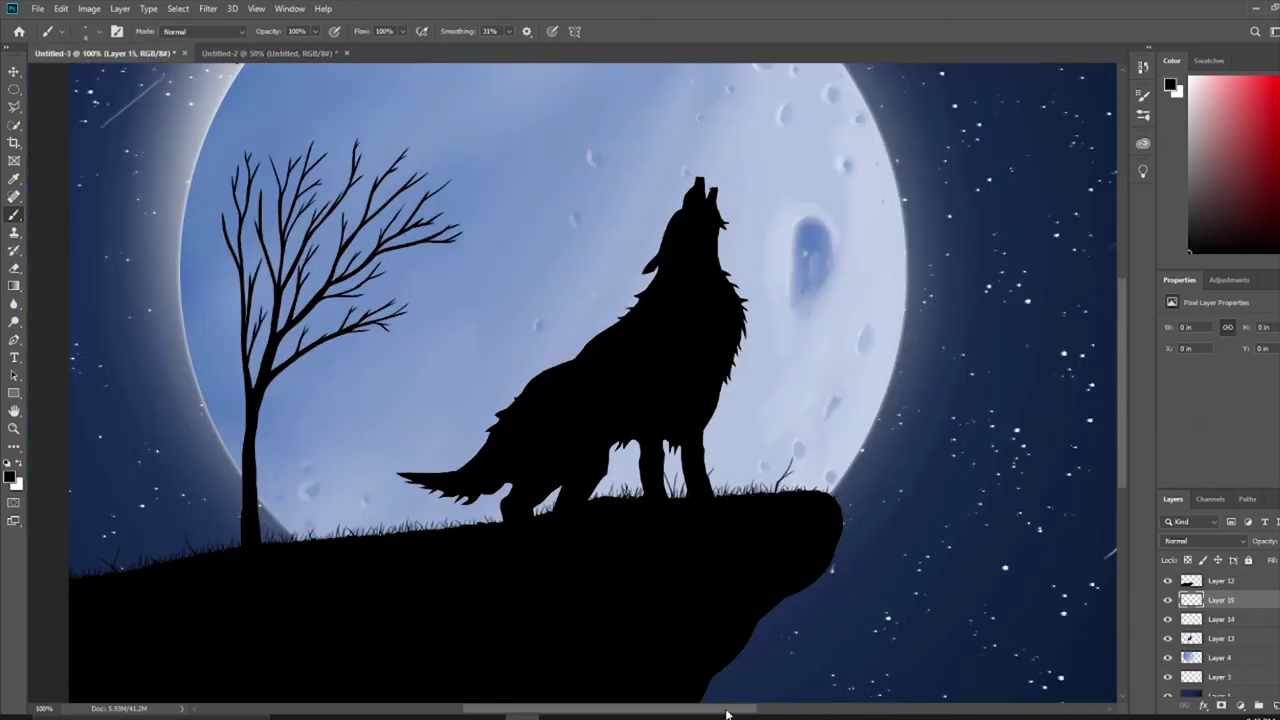
left_click(90, 31)
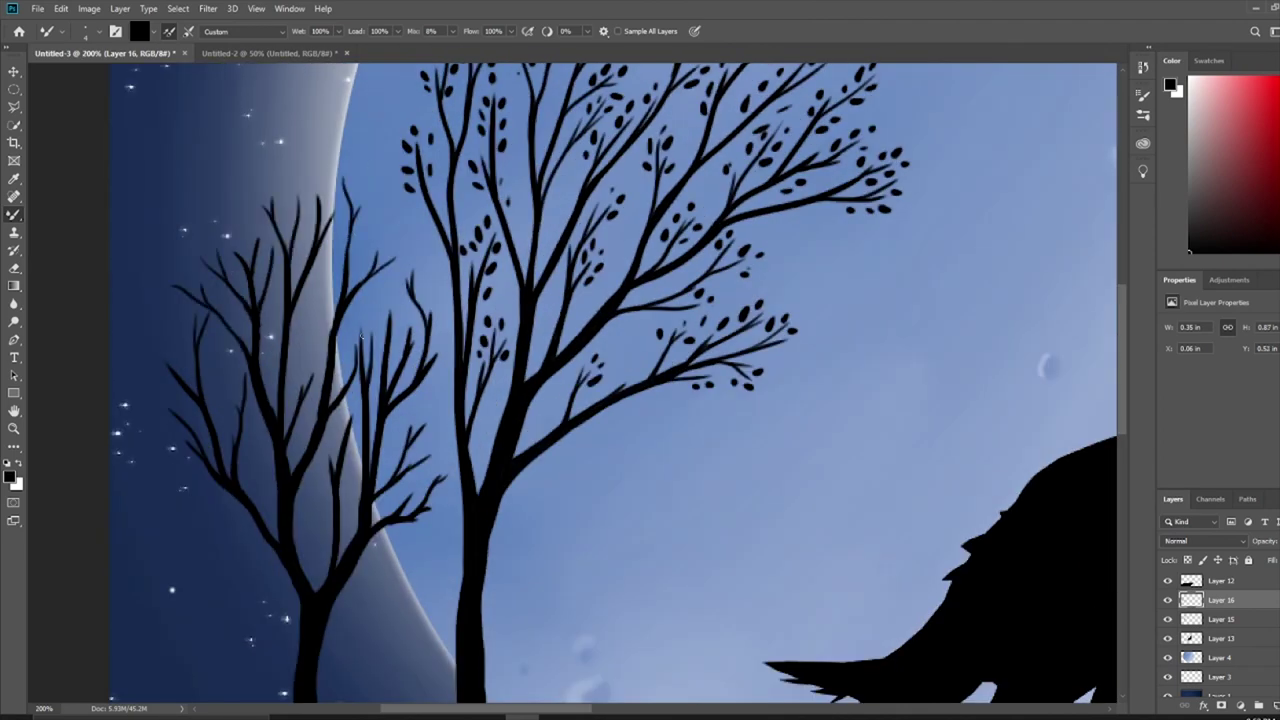
- Draw a thin branch on the small left tree and dab small leaves onto its branches
left_click_drag(362, 335, 395, 258)
scroll(337, 579, "down", 2)
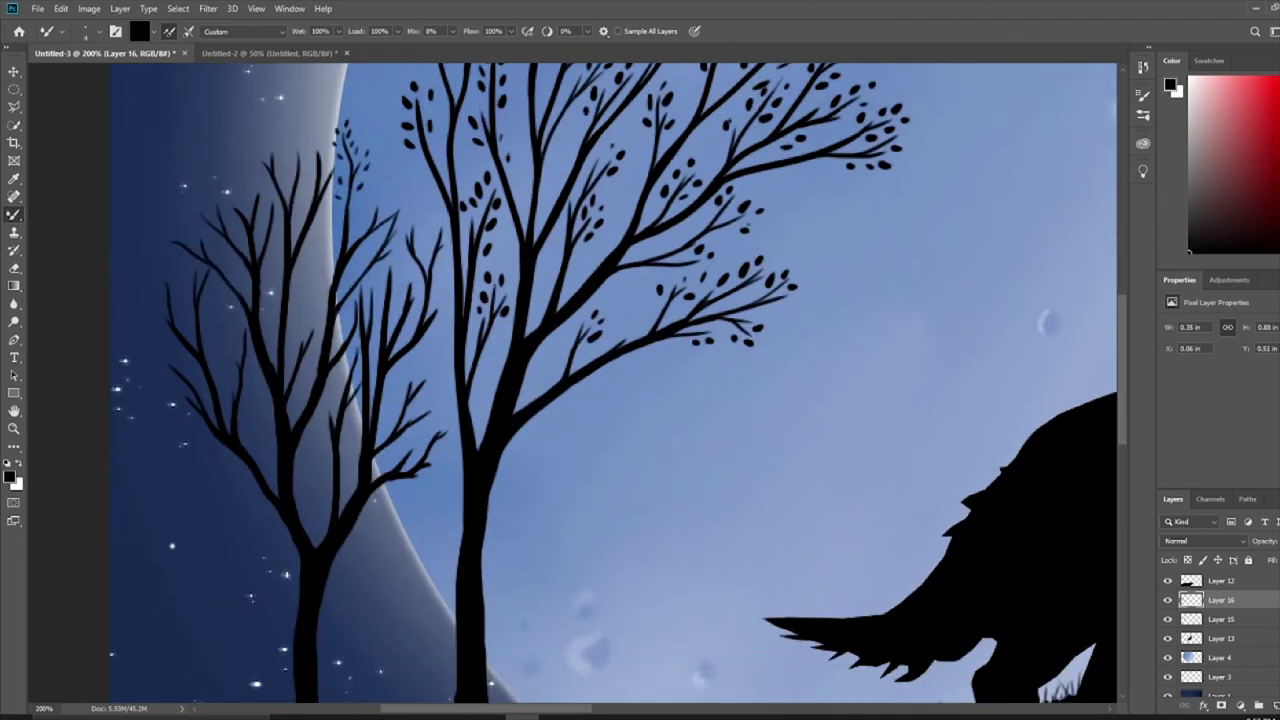
mouse_move(298, 138)
left_mouse_down()
mouse_move(248, 196)
mouse_move(355, 238)
left_mouse_up()
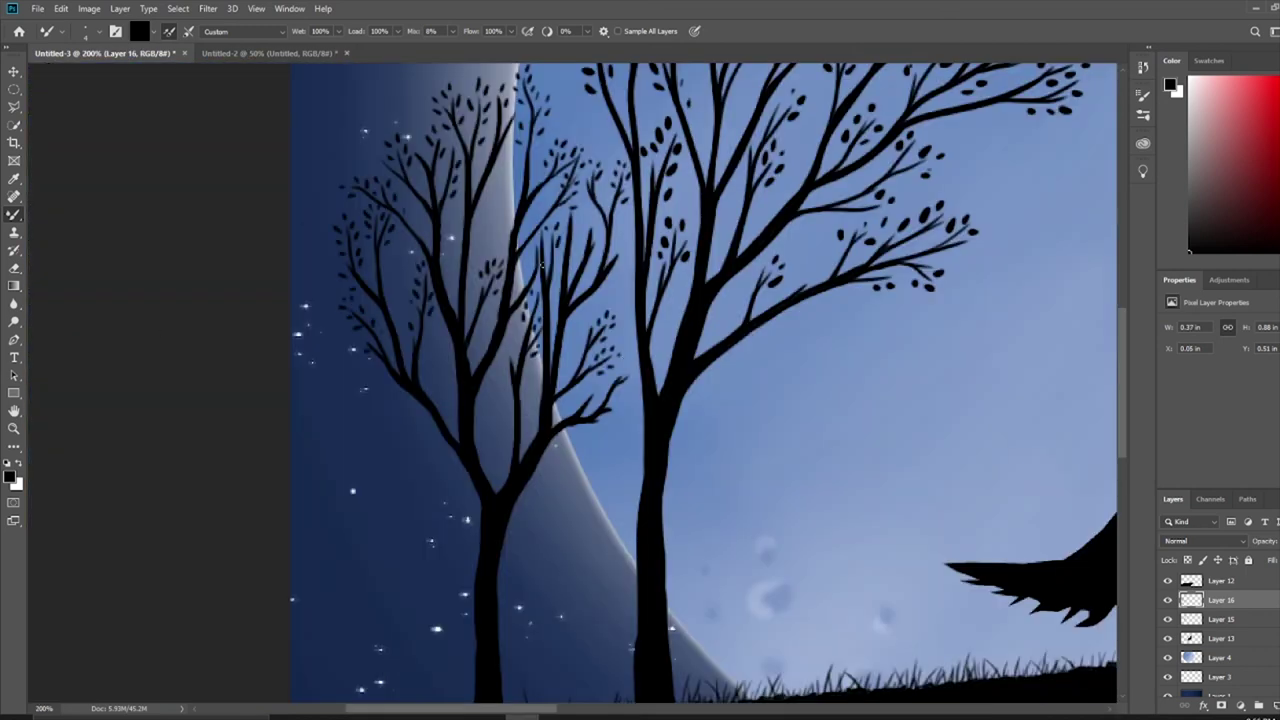
- On a new layer, write a small white brush signature in the bottom-right corner
key("ctrl+0")
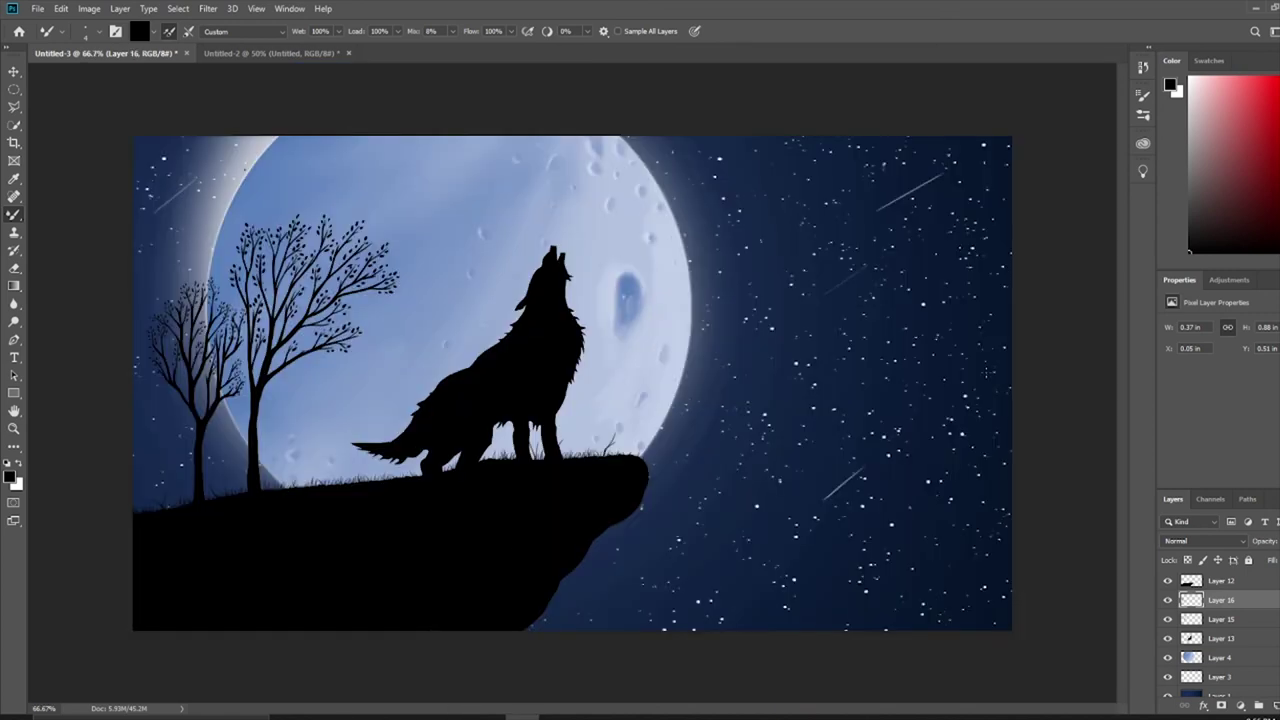
left_click(1192, 588)
key("ctrl+shift+alt+n")
key("ctrl+1")
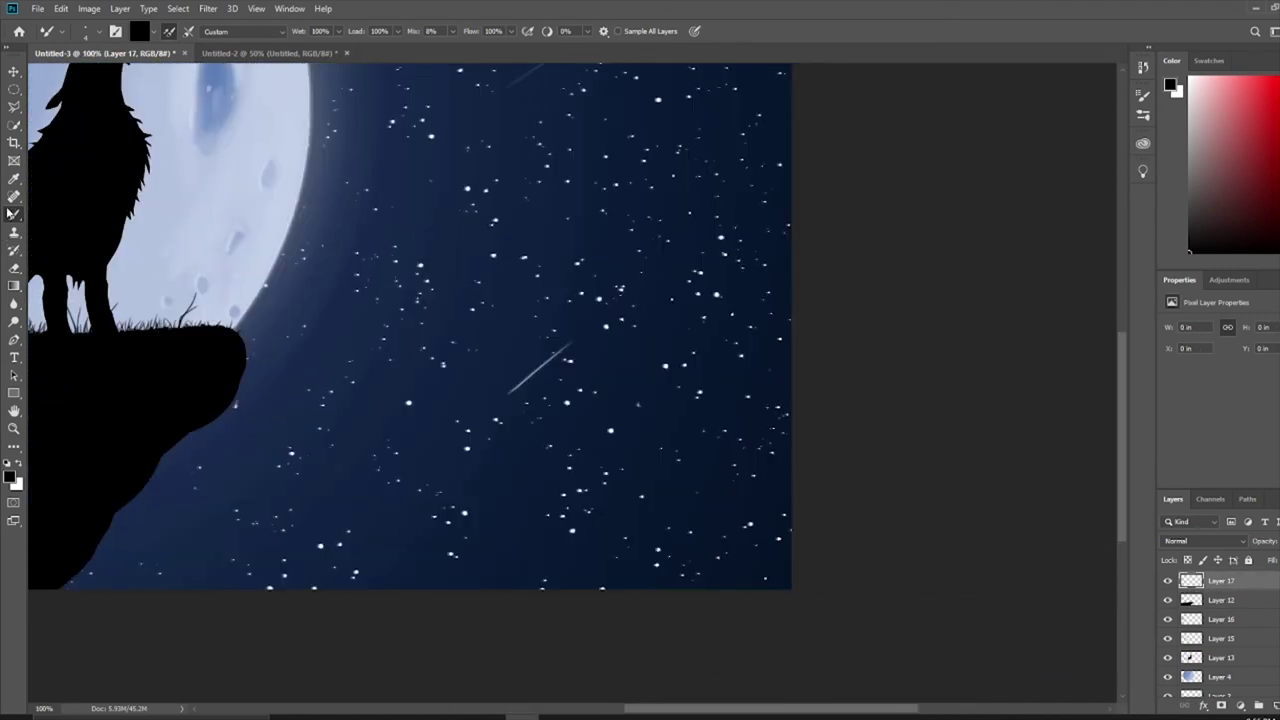
right_click(14, 214)
left_click(70, 214)
left_click(62, 31)
key("Escape")
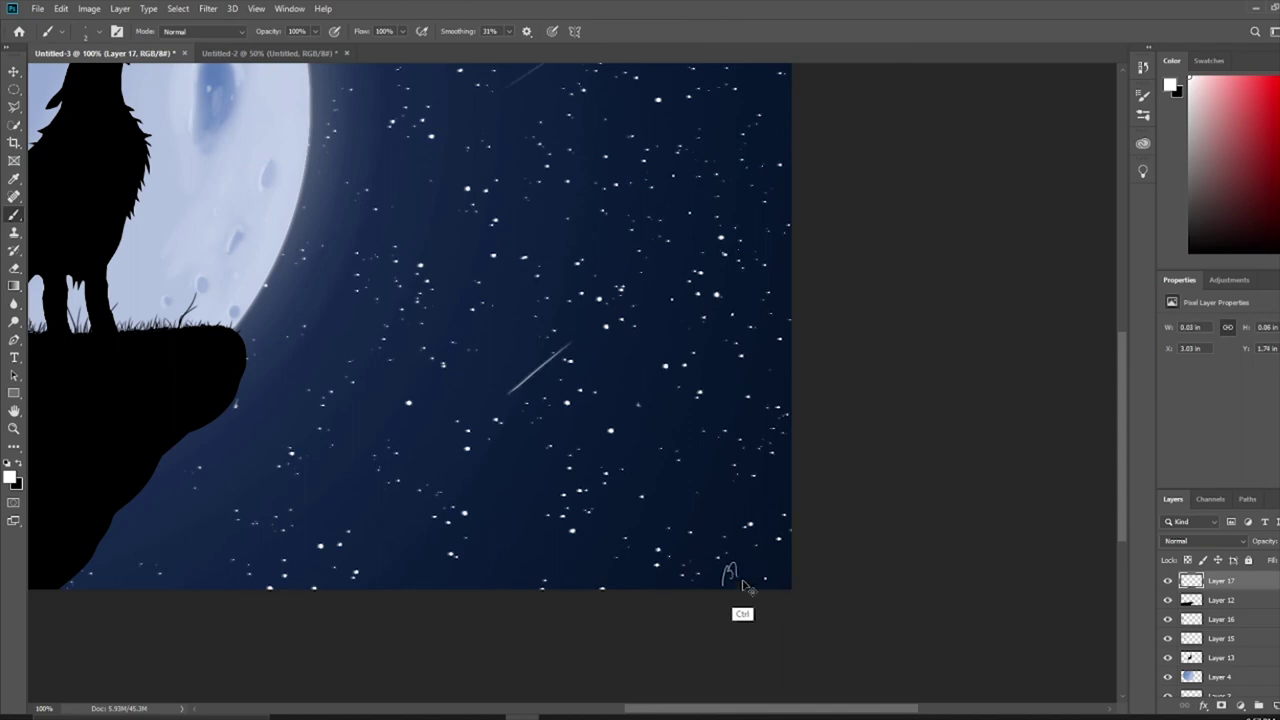
key("ctrl+plus")
left_click_drag(892, 540, 968, 514)
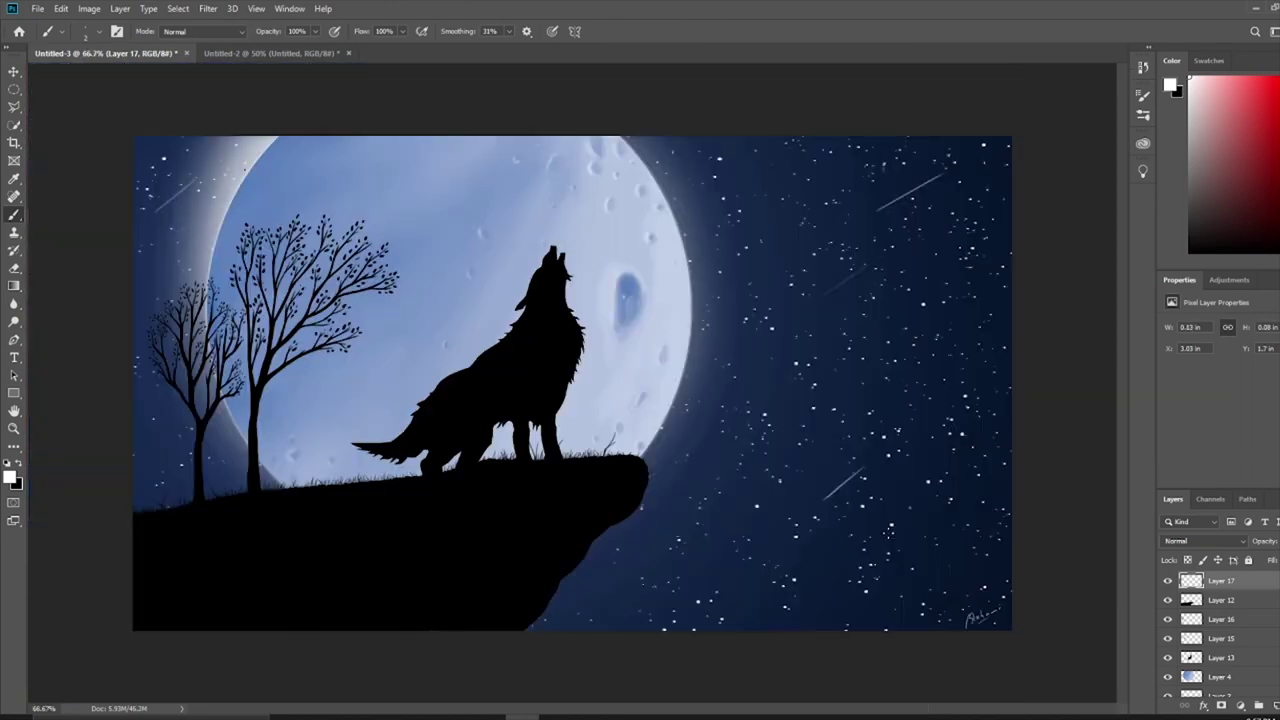